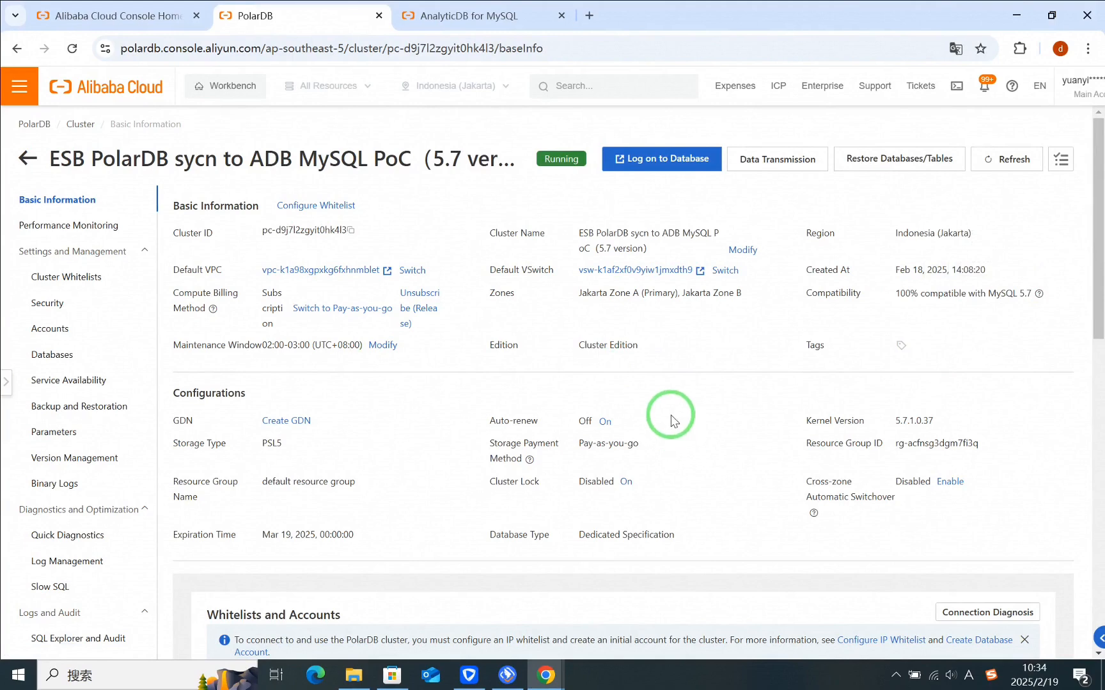
Step: Log on to the PolarDB database, run SHOW CREATE TABLE SALES_RANGE_COLUMNS; on db_1 and open the full create statement
left_click(661, 157)
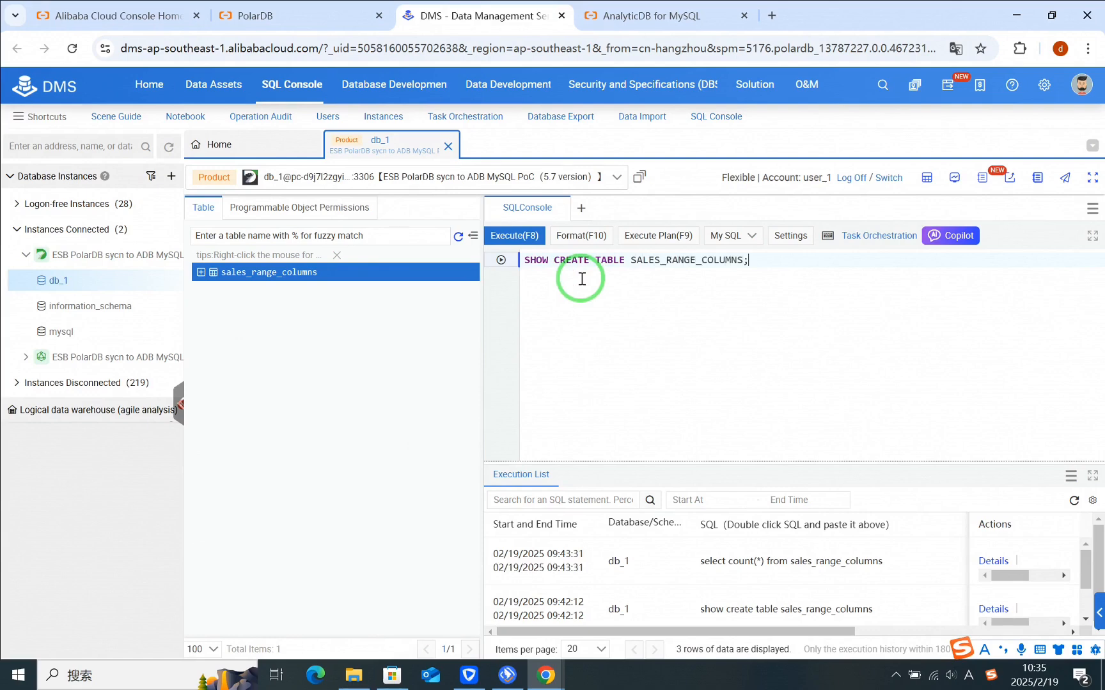
left_click(509, 236)
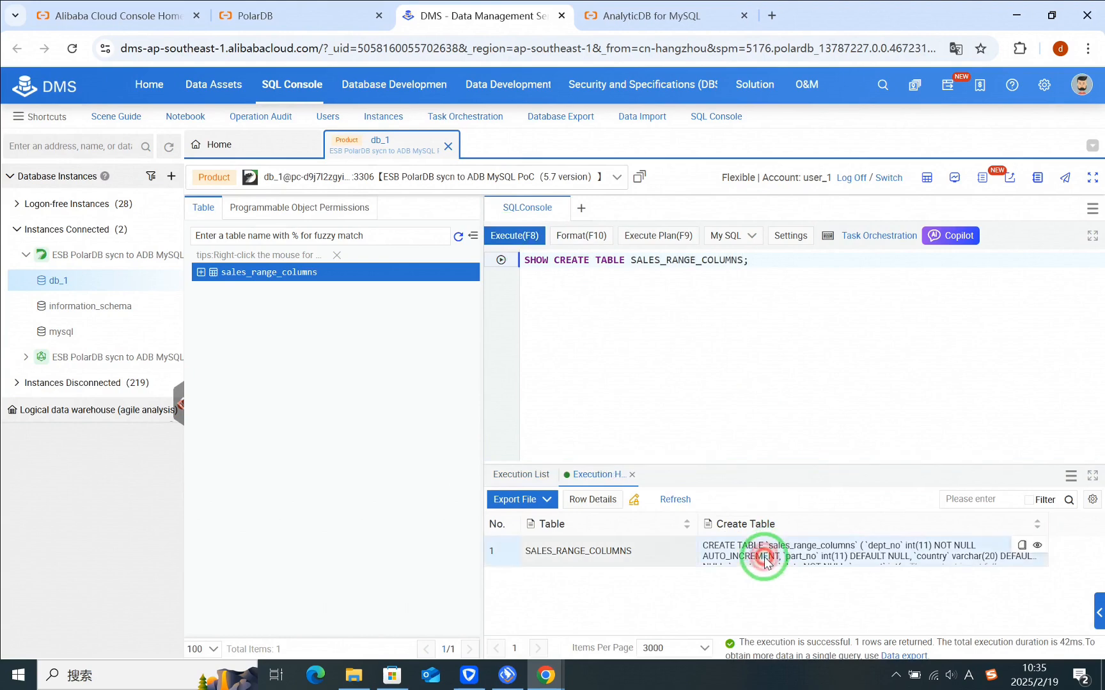
double_click(766, 560)
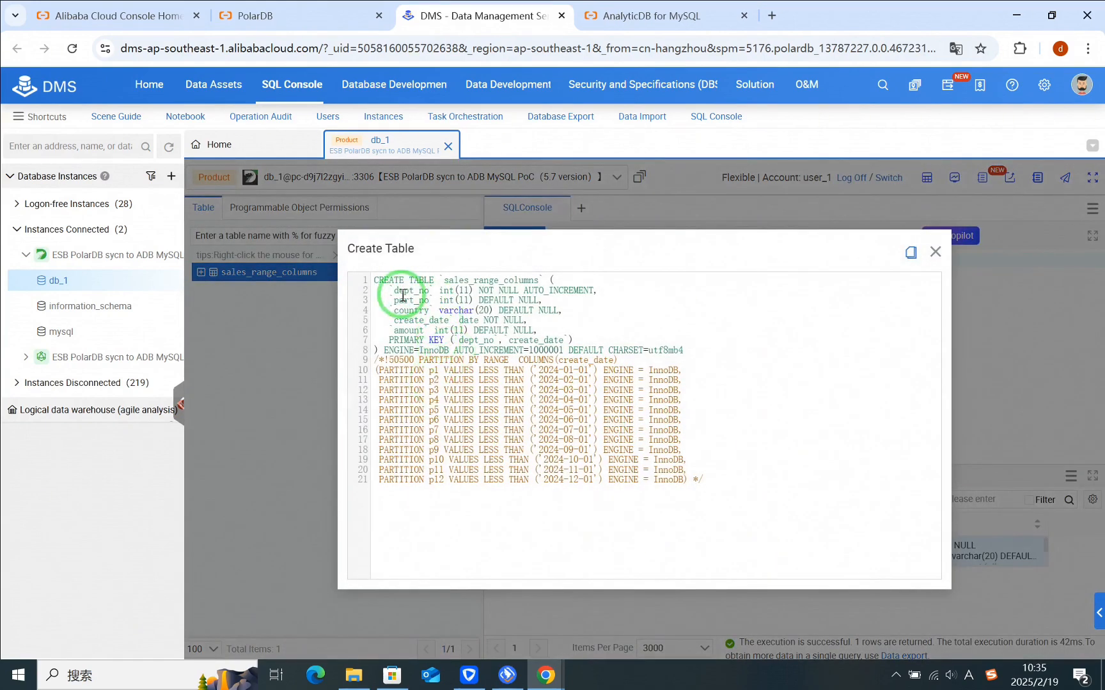
Step: Examine the primary key and the range partition definitions in the table's create statement, and close it
left_click_drag(389, 340, 575, 343)
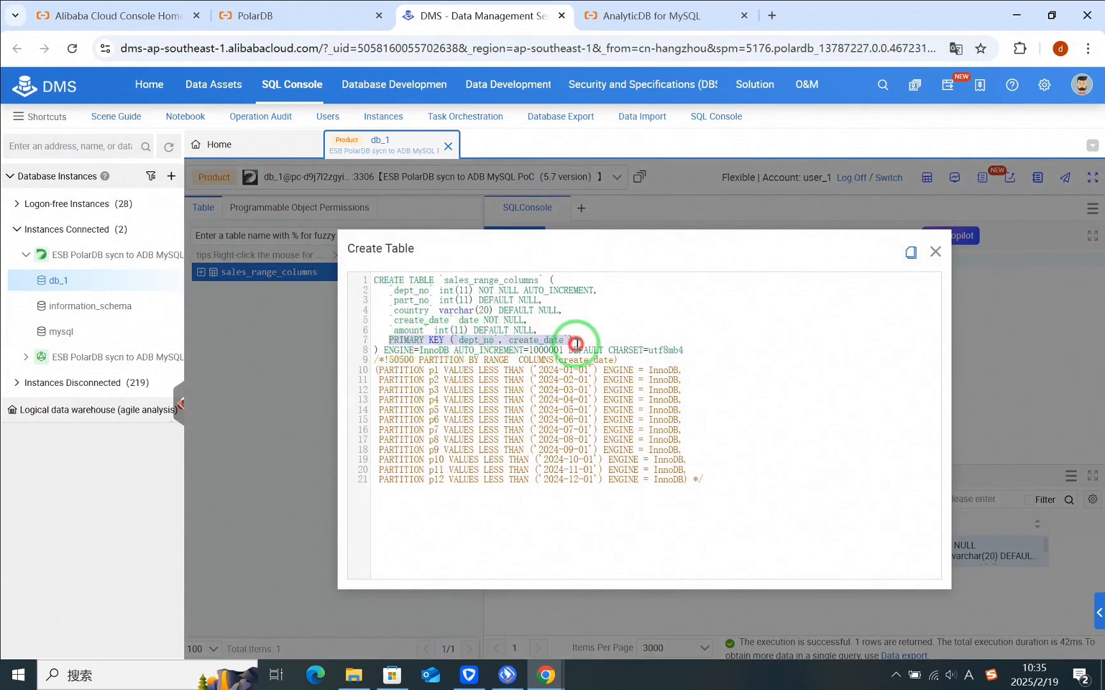
left_click(503, 370)
left_click_drag(421, 360, 609, 360)
left_click(693, 479)
left_click_drag(693, 479, 378, 373)
left_click(740, 469)
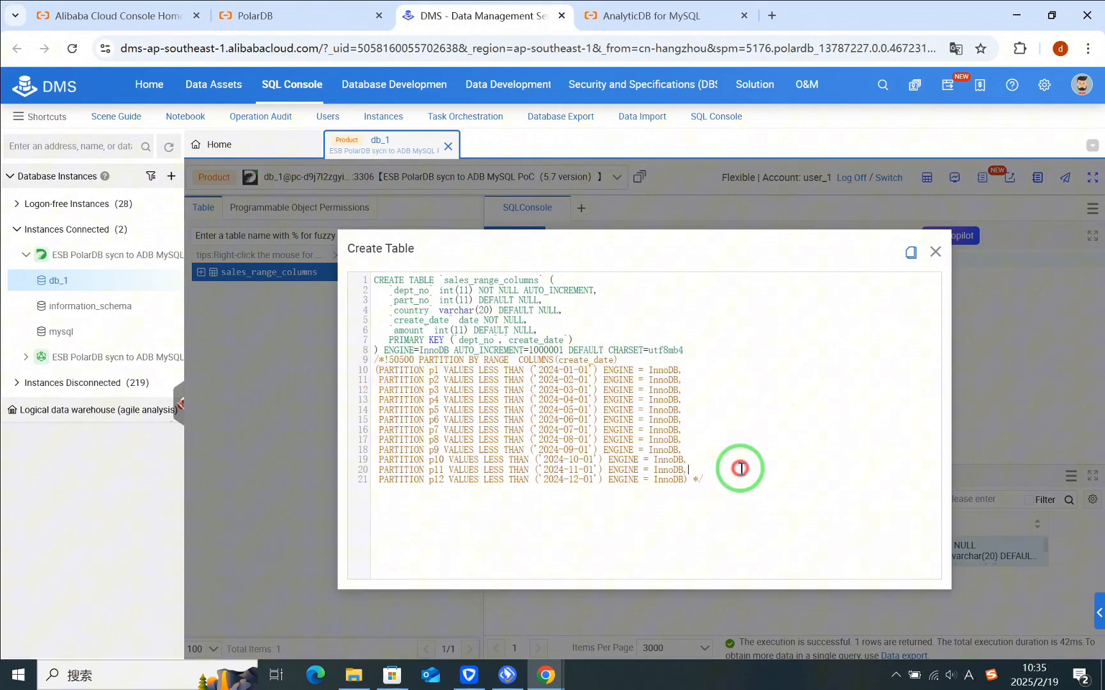
left_click(934, 252)
Step: Add and run the query SELECT COUNT(*) FROM SALES_RANGE_COLUMNS; below the existing statement
left_click(788, 265)
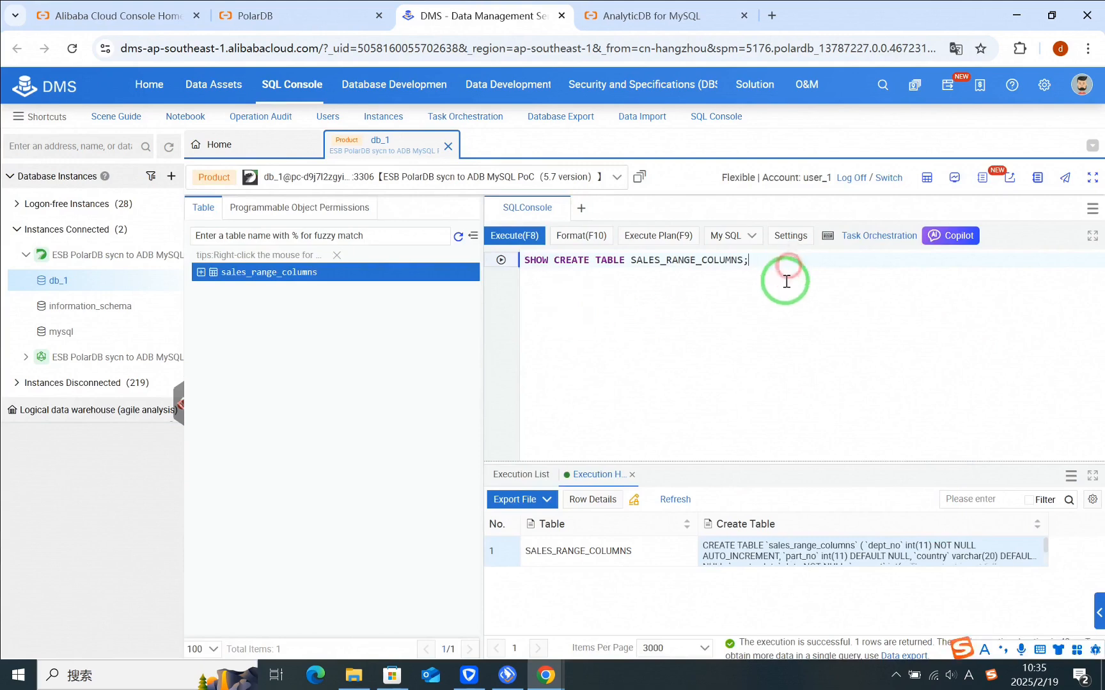
key("Return")
key("Return")
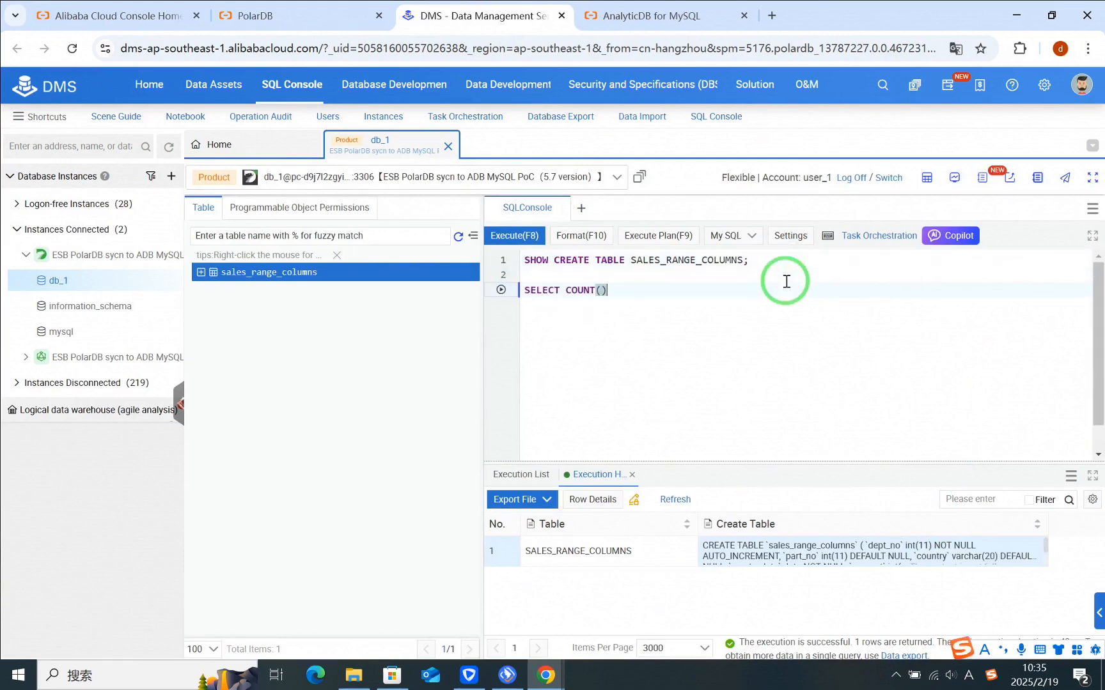
type("SALES_RANGE_COLUMNS;")
left_click(500, 289)
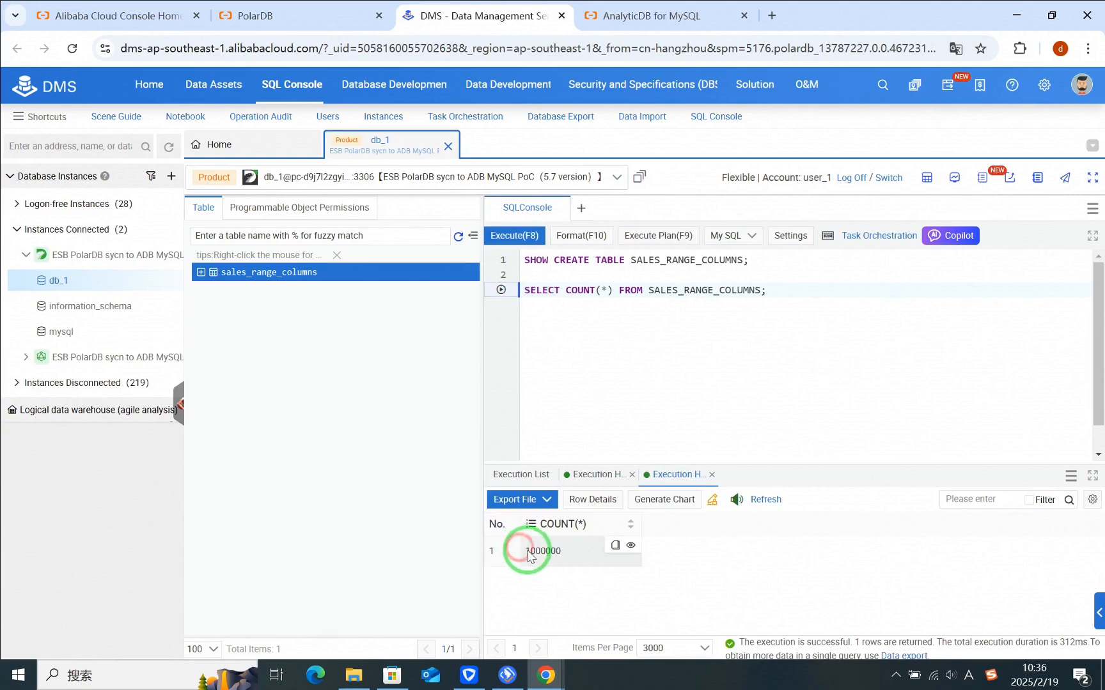
mouse_move(530, 550)
left_mouse_down()
mouse_move(567, 550)
mouse_move(530, 549)
left_mouse_up()
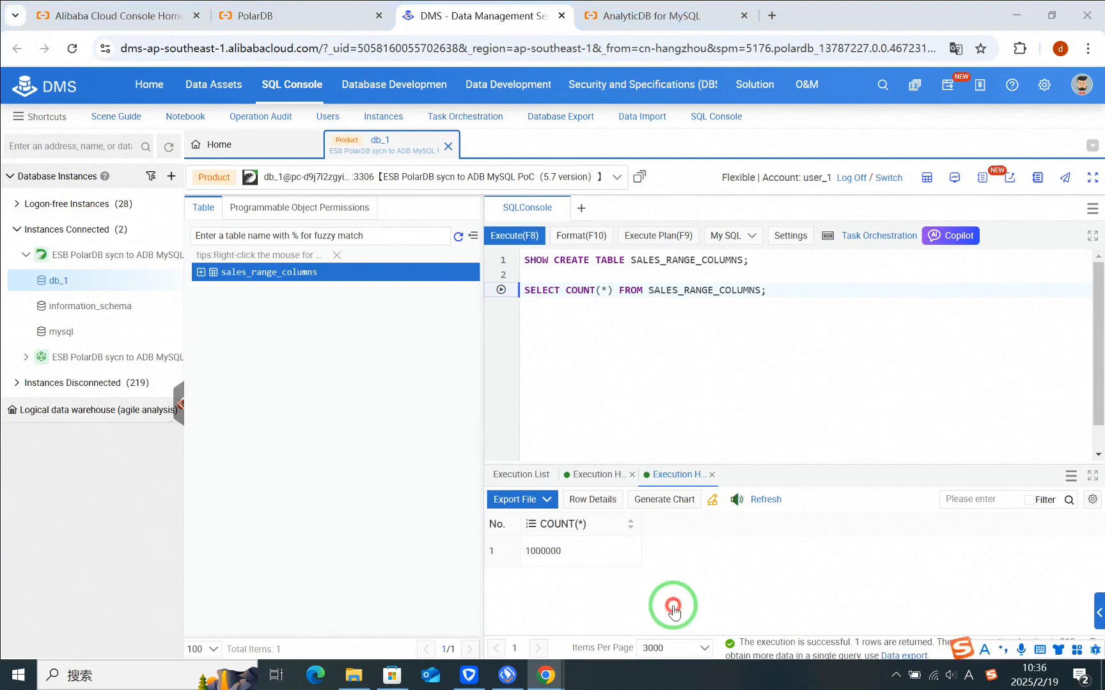
Step: Switch to the PolarDB console and enable binary logging for the cluster with the effective mode Now
left_click(291, 15)
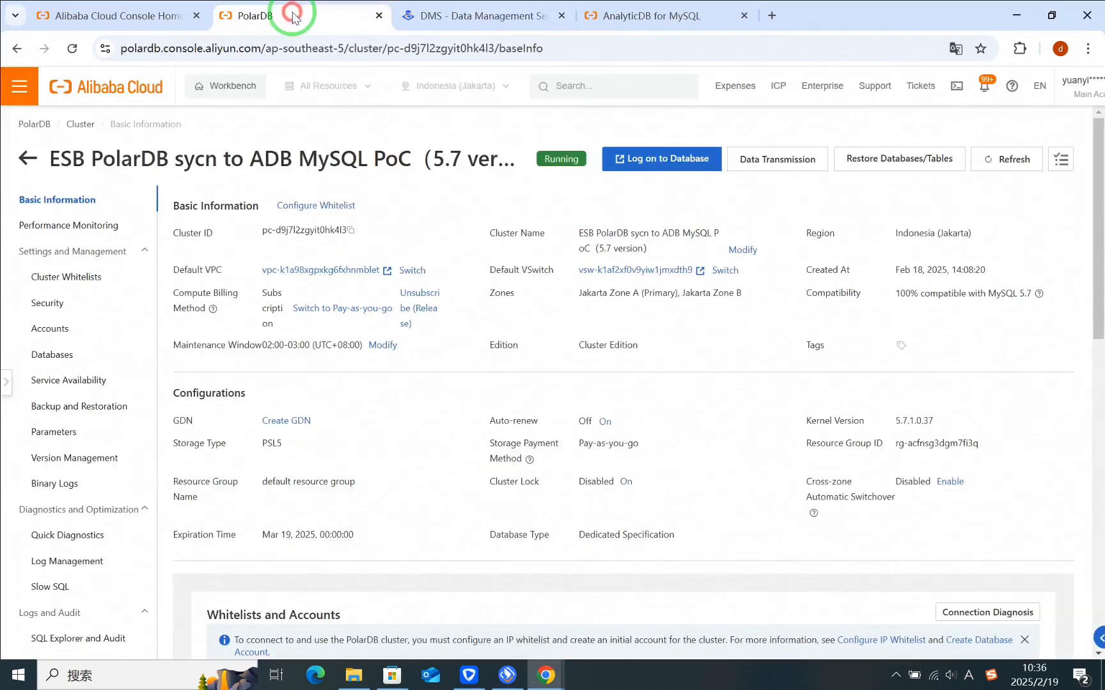
left_click(58, 207)
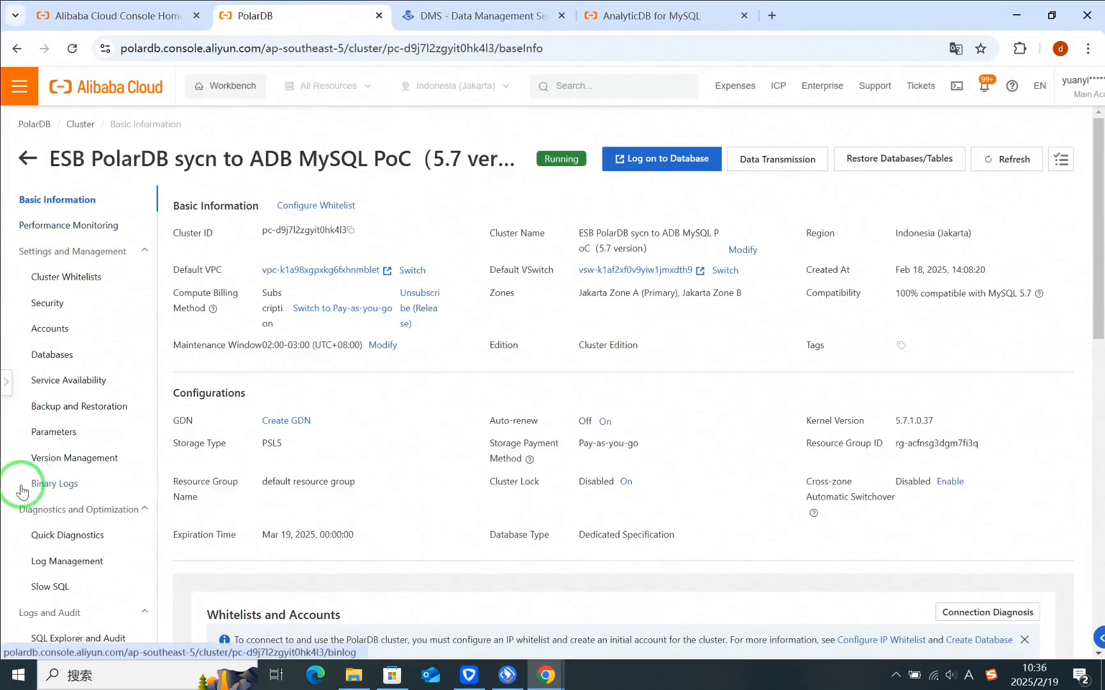
left_click_drag(85, 490, 57, 483)
left_click(58, 486)
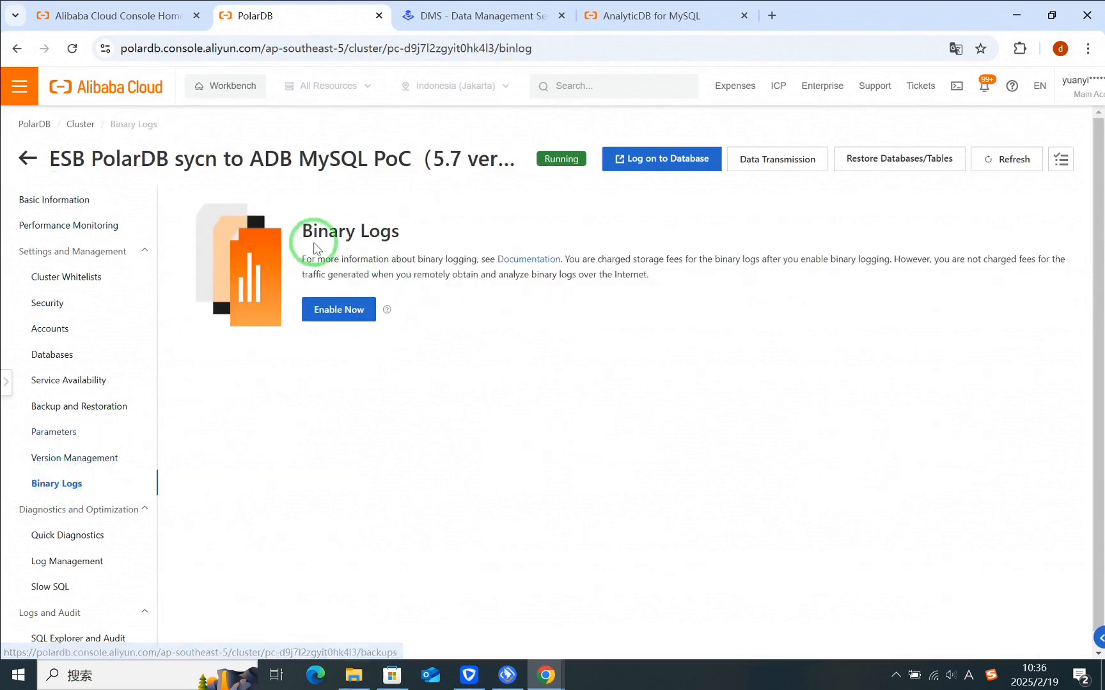
left_click_drag(395, 232, 291, 234)
left_click(400, 383)
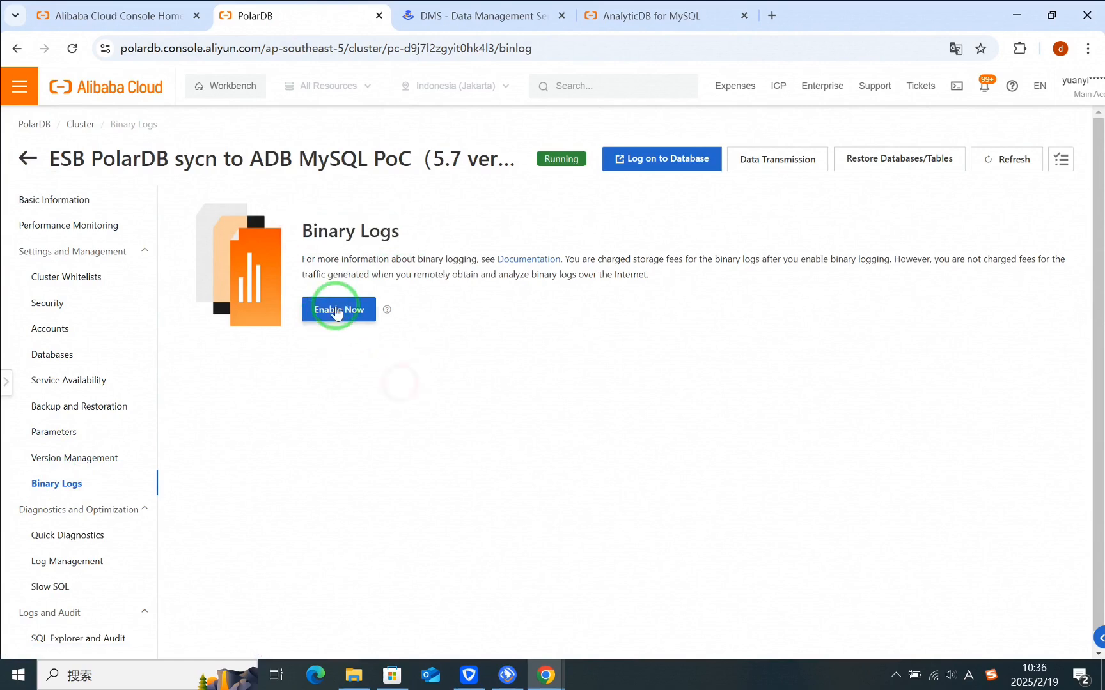
left_click(337, 310)
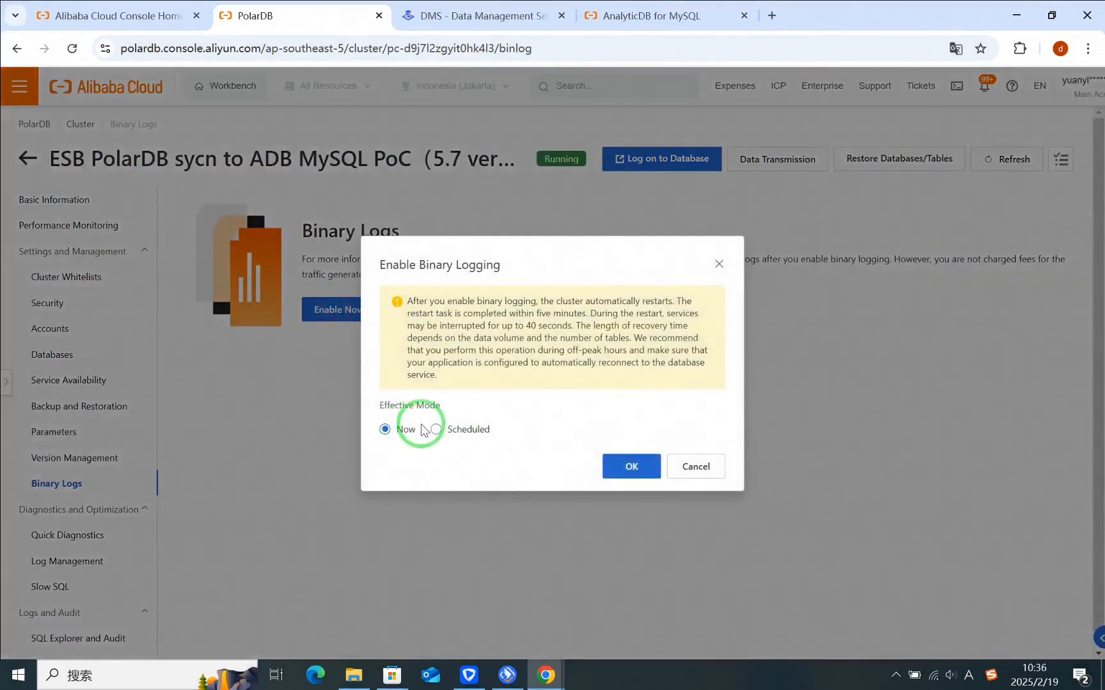
left_click_drag(422, 430, 398, 431)
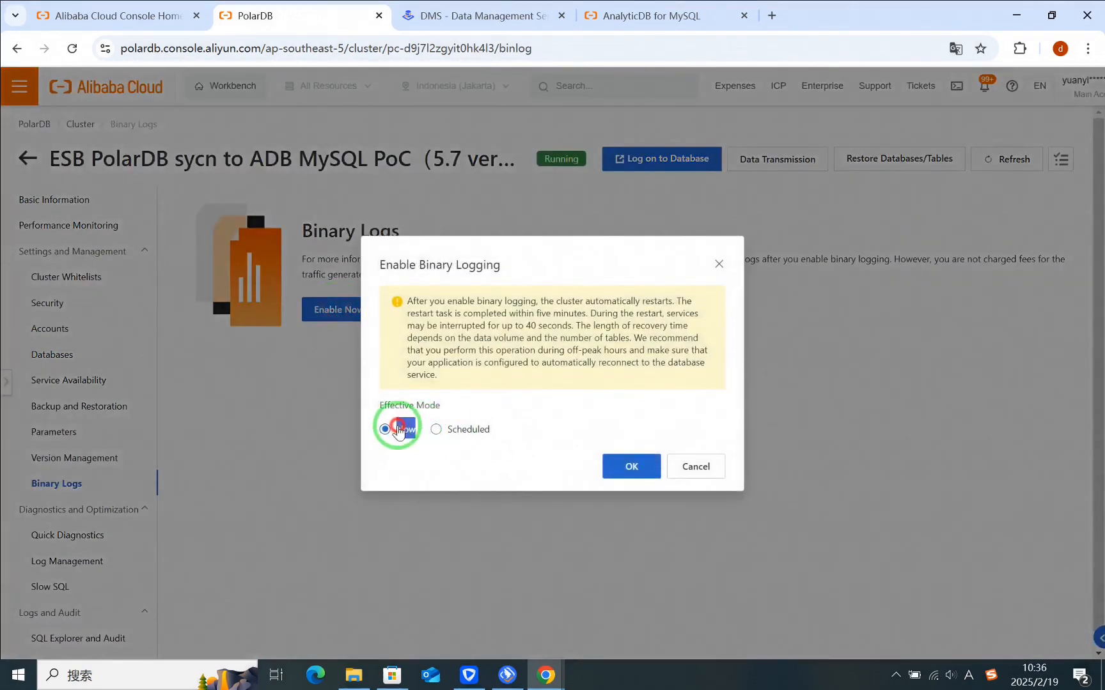
left_click(629, 468)
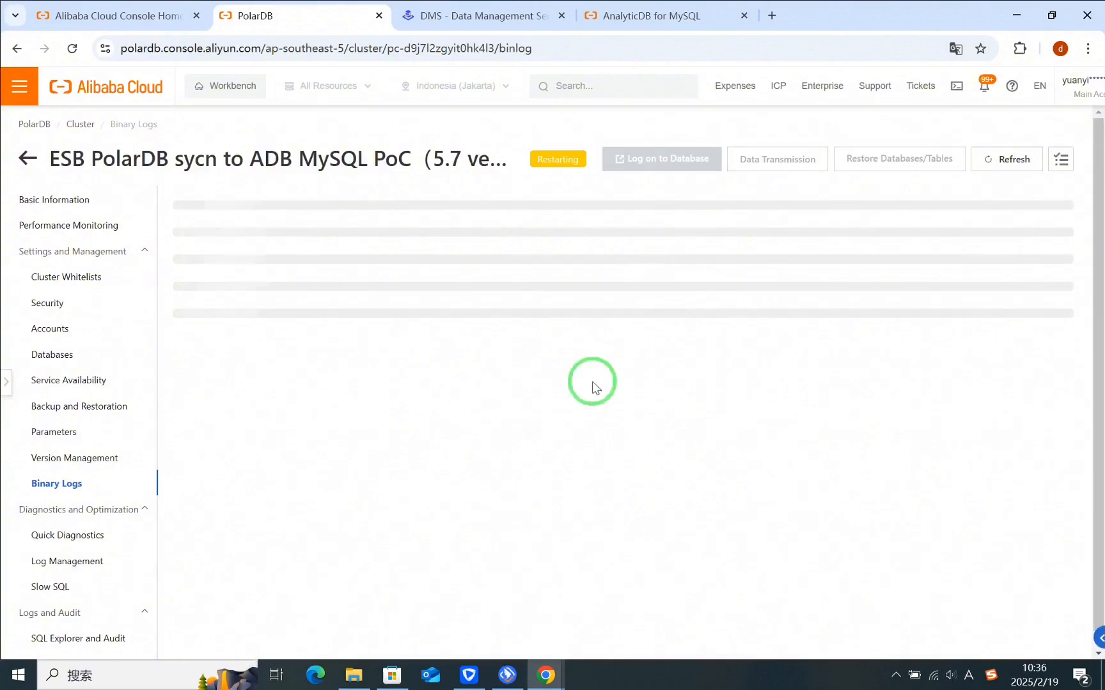
Step: Refresh the PolarDB cluster's Binary Logs page and check the cluster status
left_click_drag(535, 158, 585, 159)
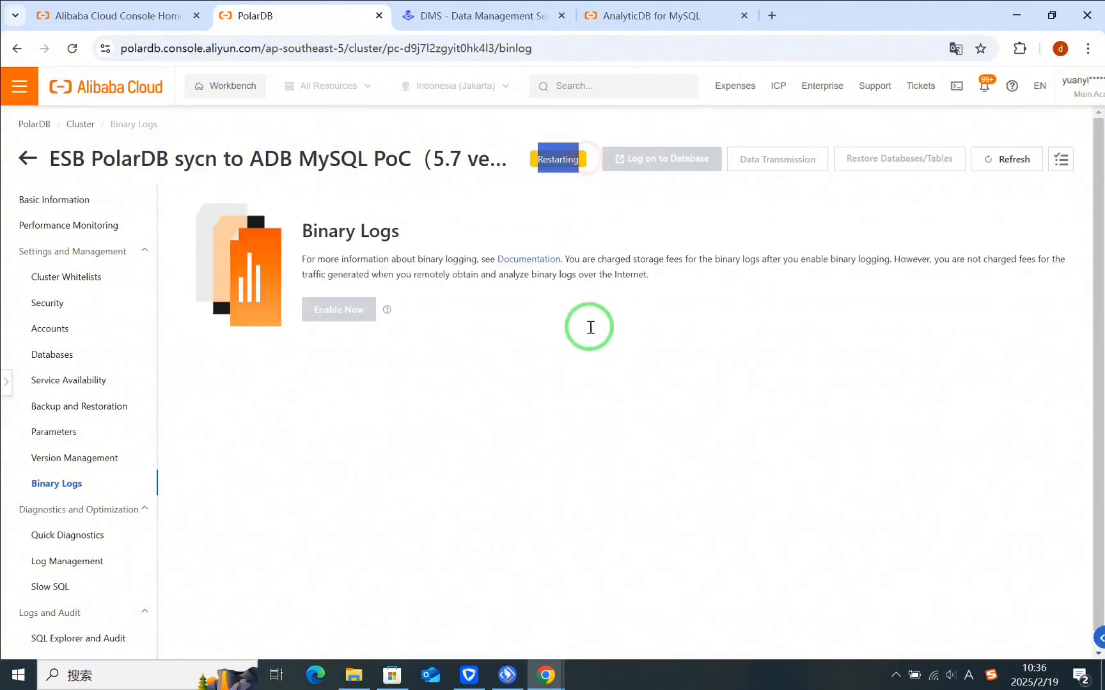
left_click(584, 348)
left_click(1020, 161)
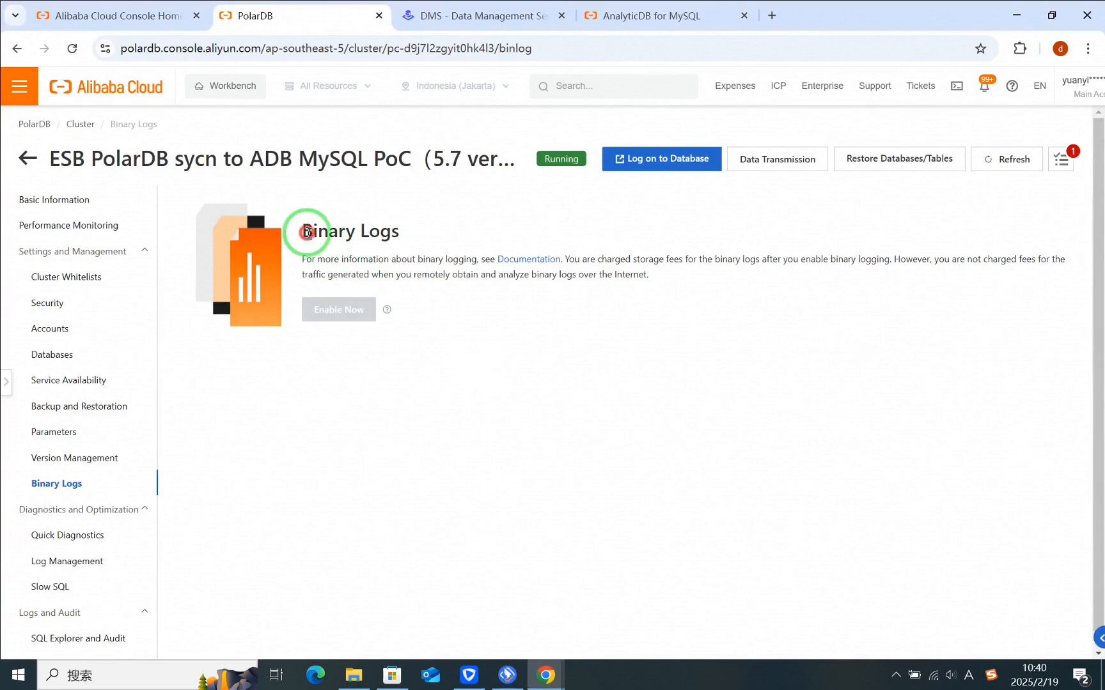
left_click_drag(306, 232, 400, 233)
left_click_drag(536, 158, 587, 160)
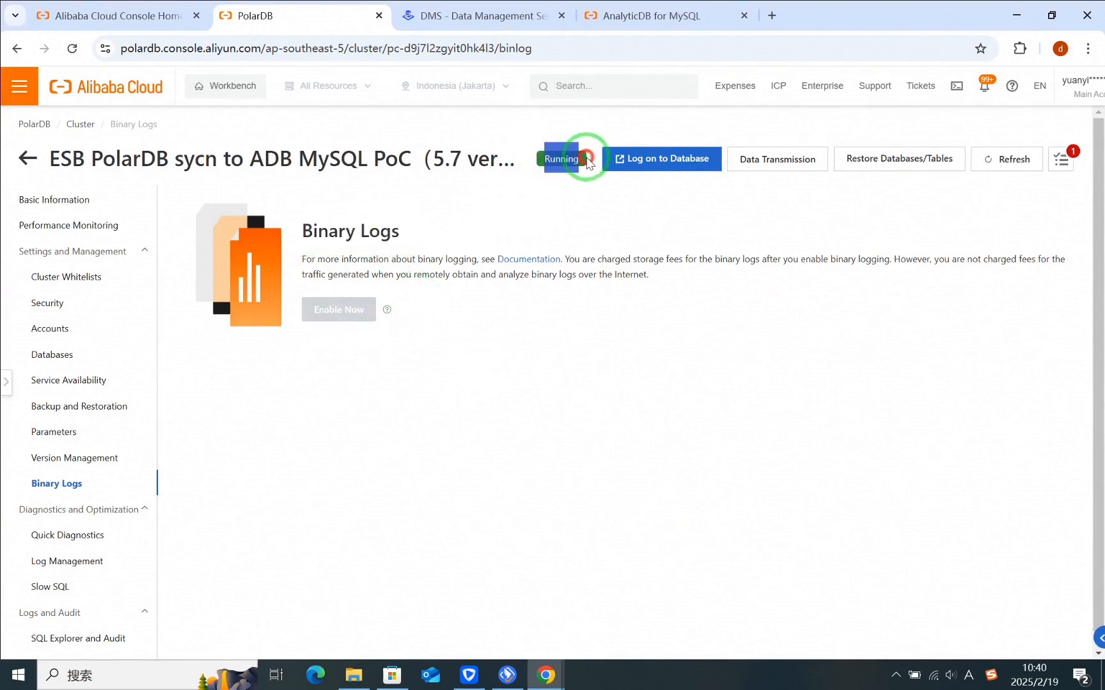
left_click(547, 222)
Step: Switch to the AnalyticDB for MySQL console and check the destination cluster's ID in its cluster attributes
left_click(647, 16)
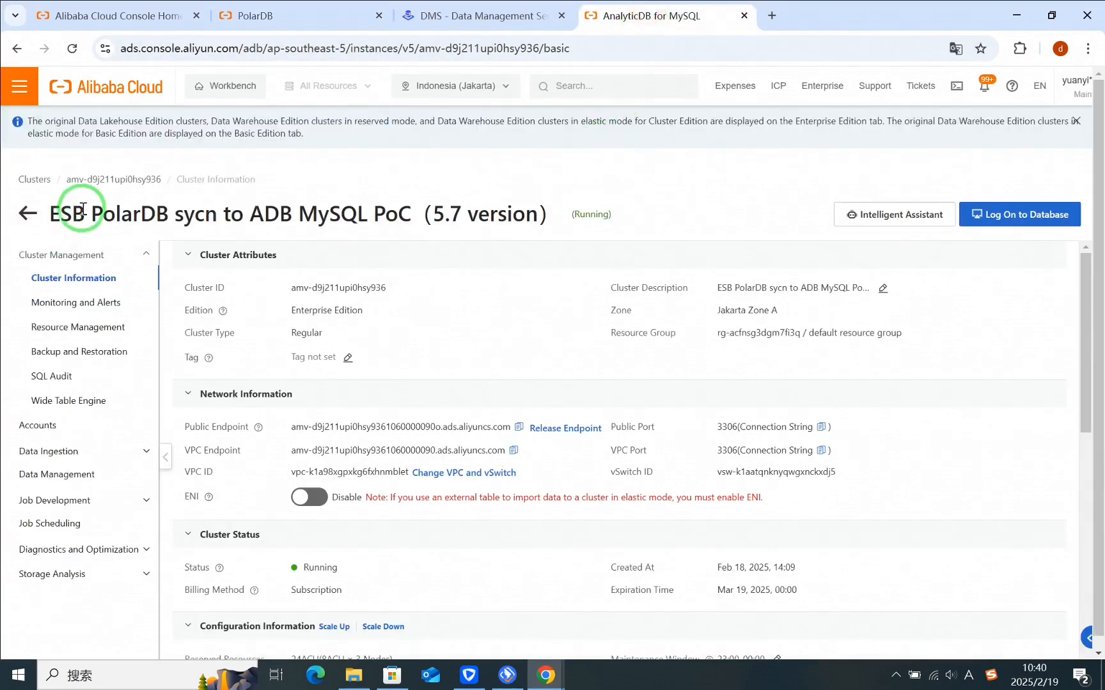
left_click_drag(289, 290, 435, 298)
left_click(514, 294)
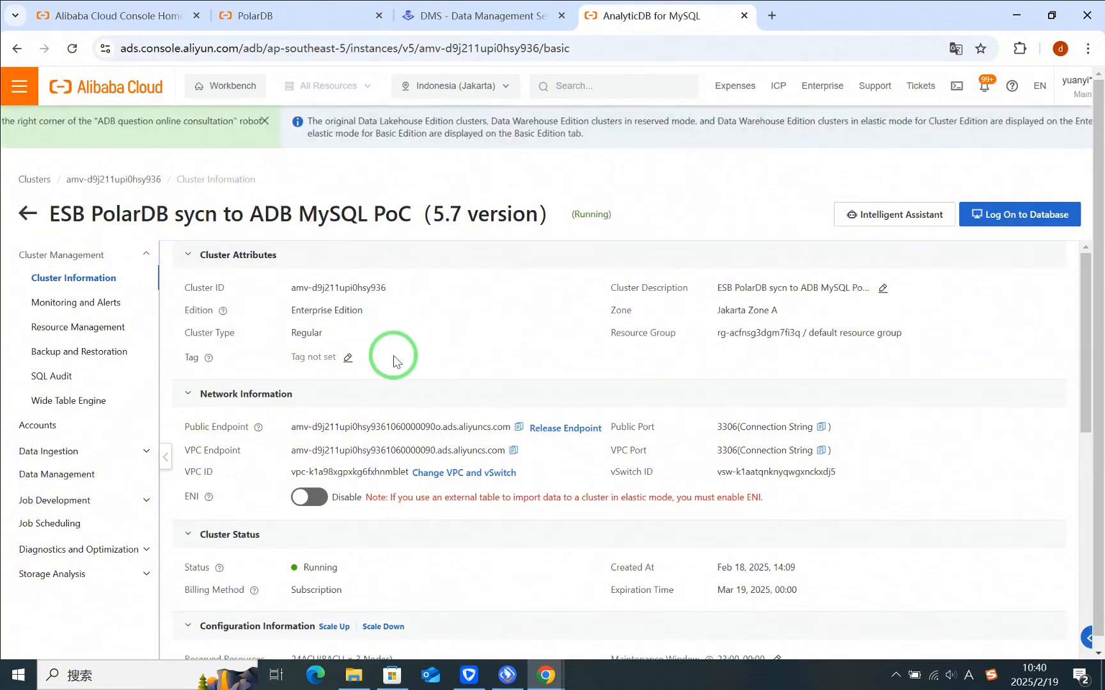
Step: View the global permissions of the user_1 account on the AnalyticDB cluster, and close the permissions view
left_click(50, 427)
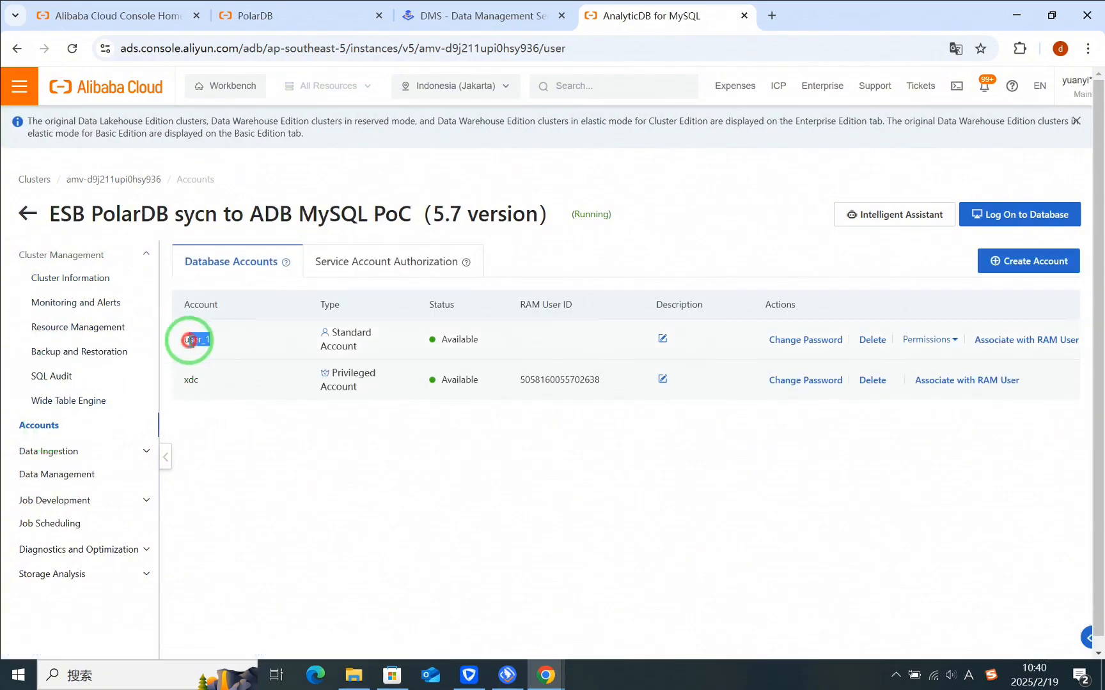
mouse_move(920, 338)
left_click(947, 387)
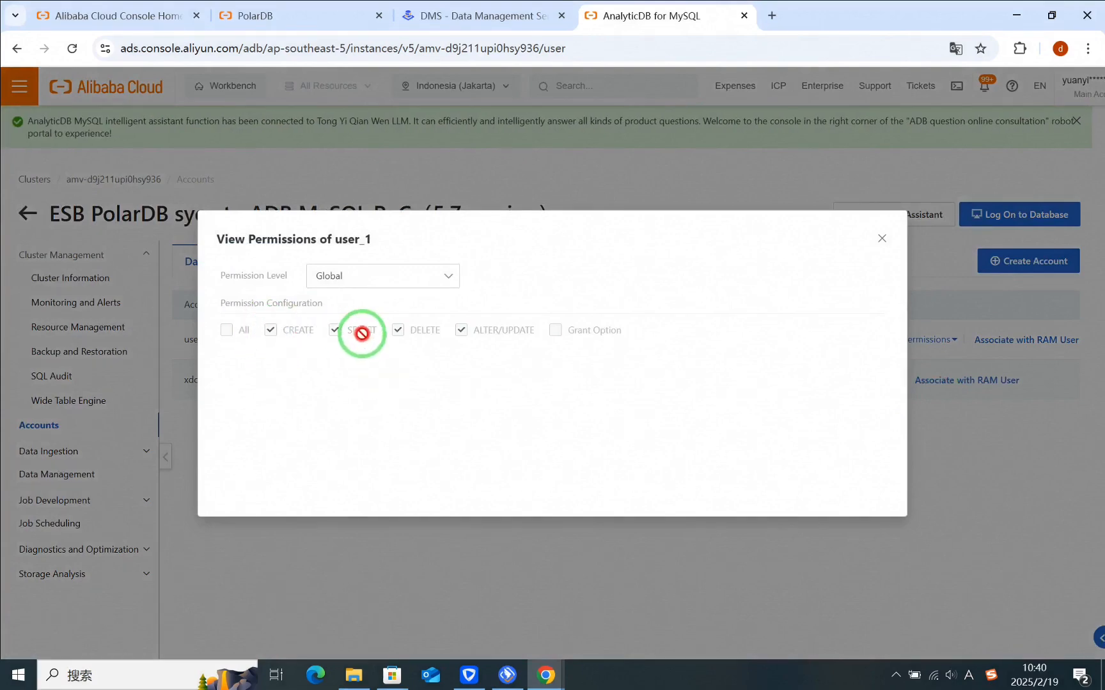
left_click(514, 326)
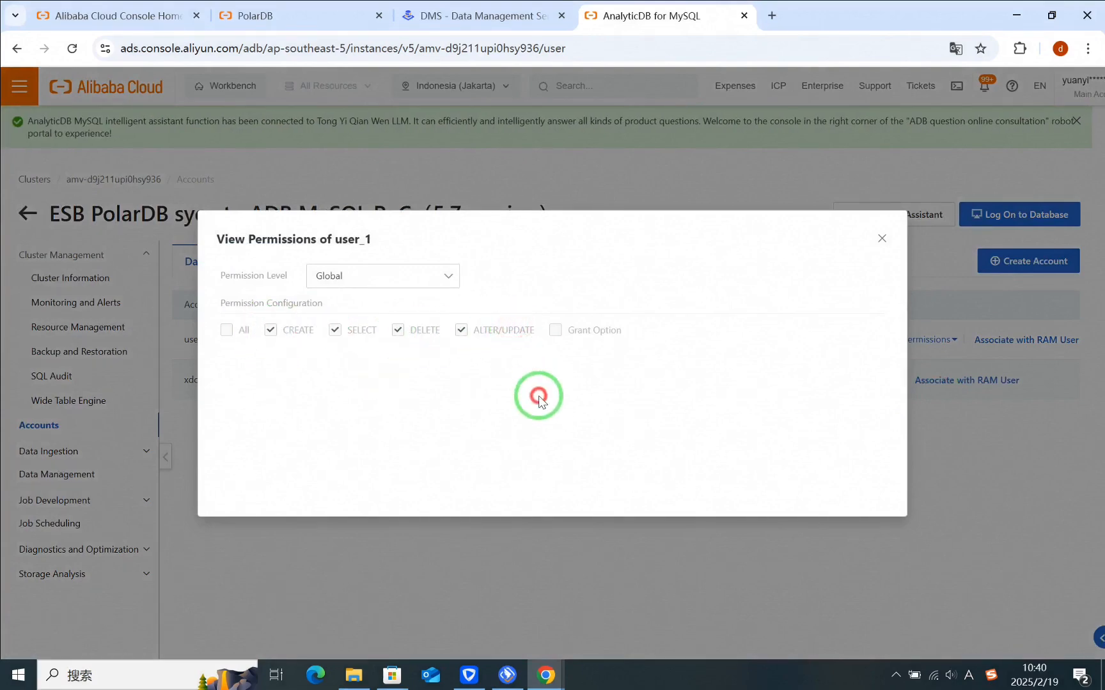
left_click(881, 239)
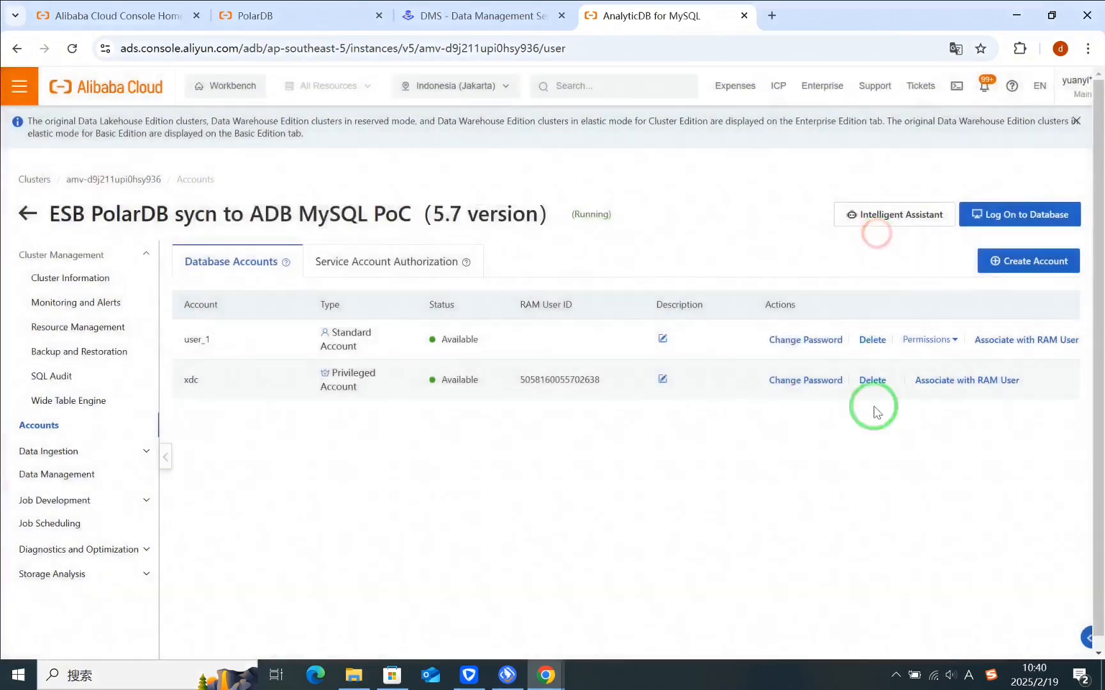
left_click(781, 448)
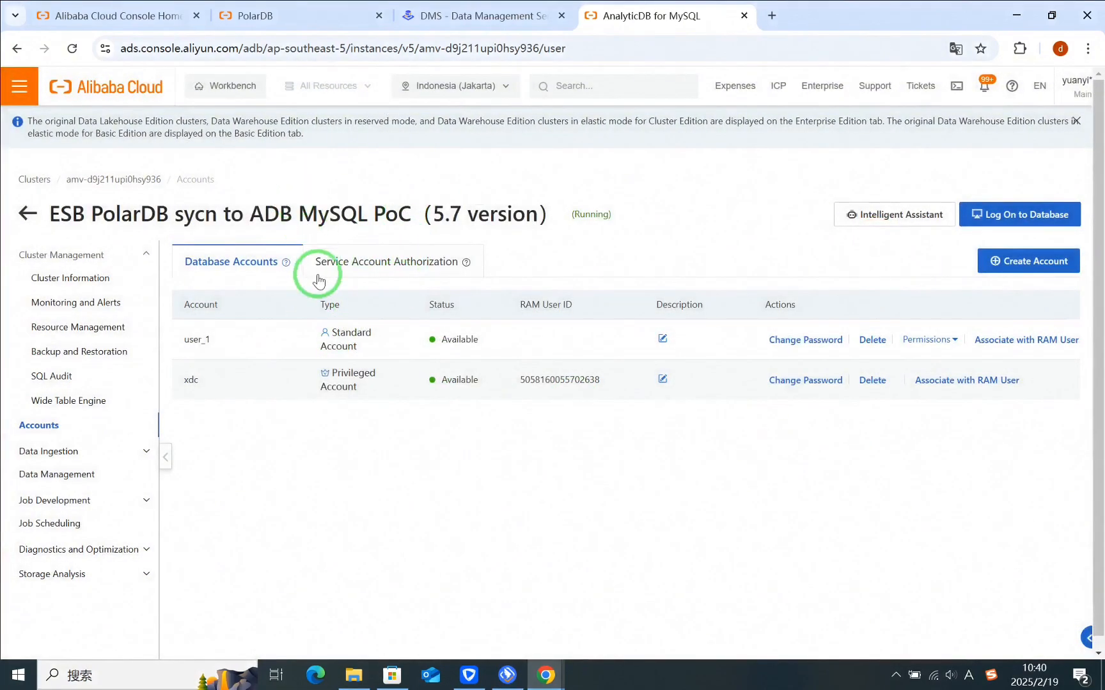
Step: Return to the AnalyticDB cluster's Cluster Information page
left_click(42, 257)
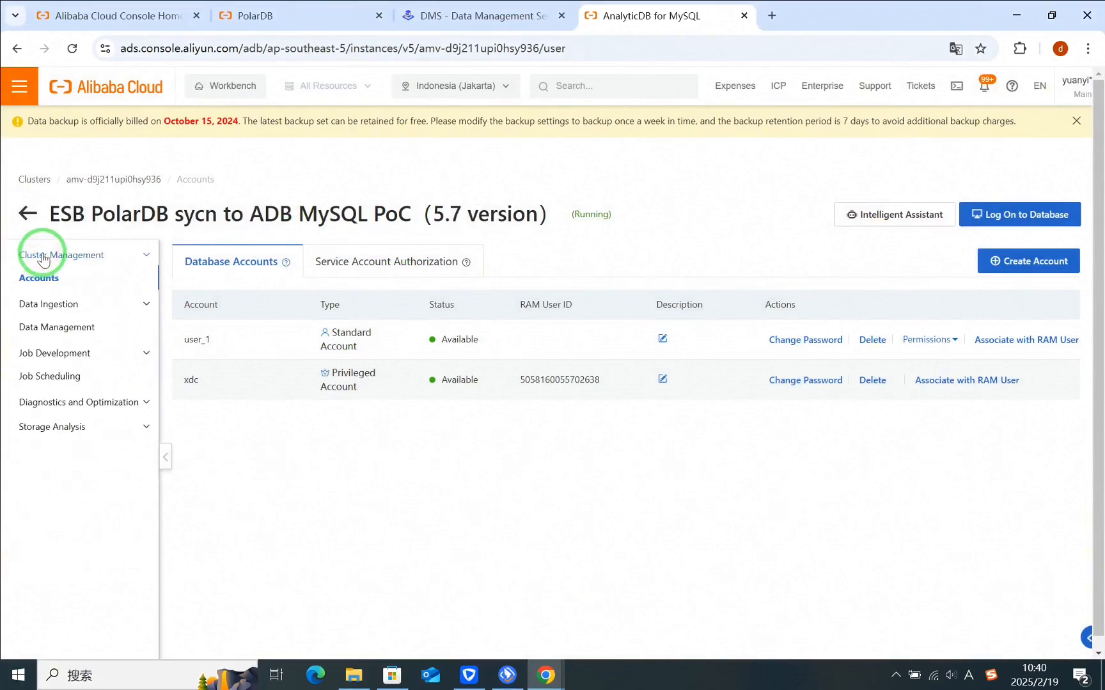
left_click(67, 260)
left_click(71, 280)
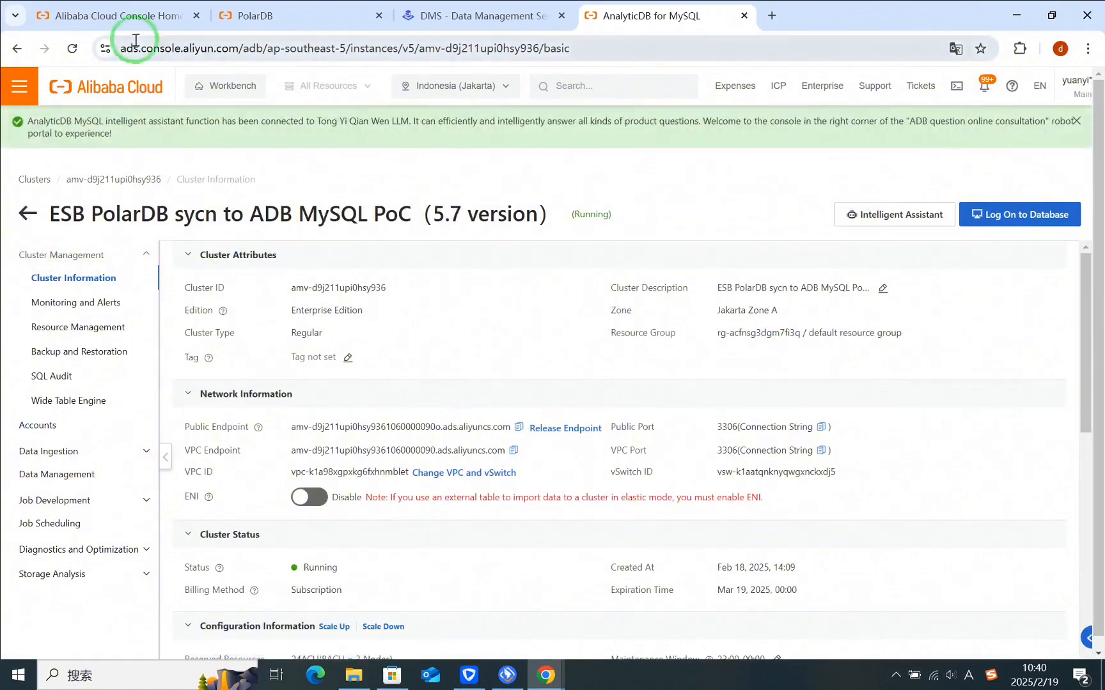
Step: Search the Alibaba Cloud console for DTS, open Data Transmission Service and create a new data synchronization task
left_click(115, 15)
scroll(515, 236, "down", 5)
left_click(554, 85)
type("DTS")
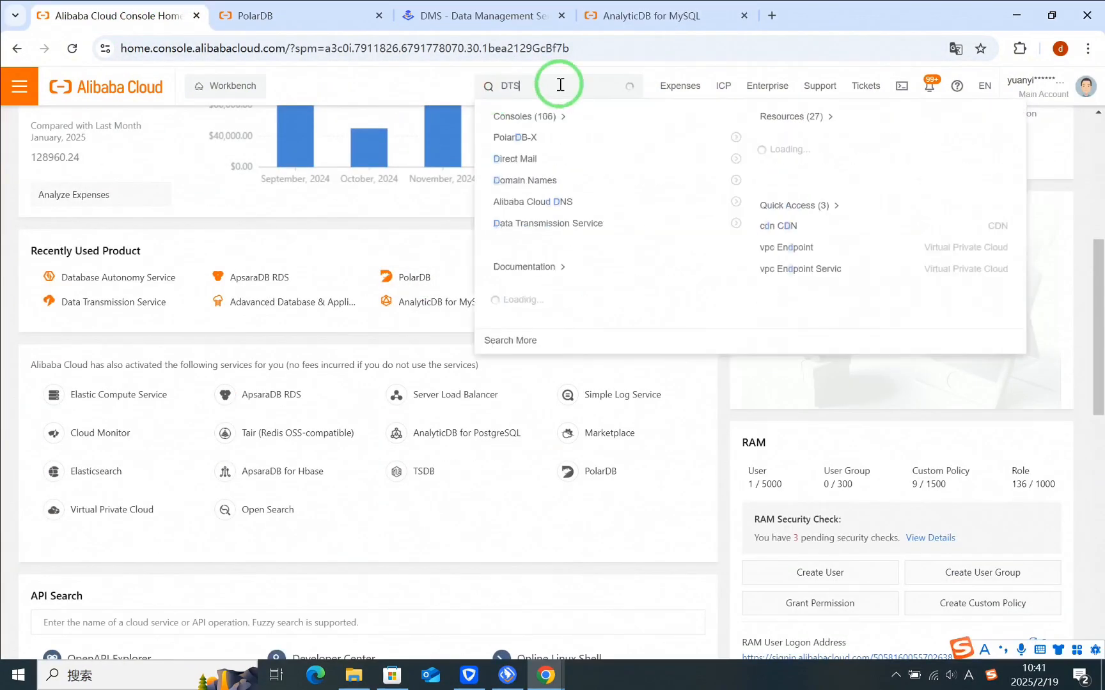
left_click(531, 222)
left_click(218, 268)
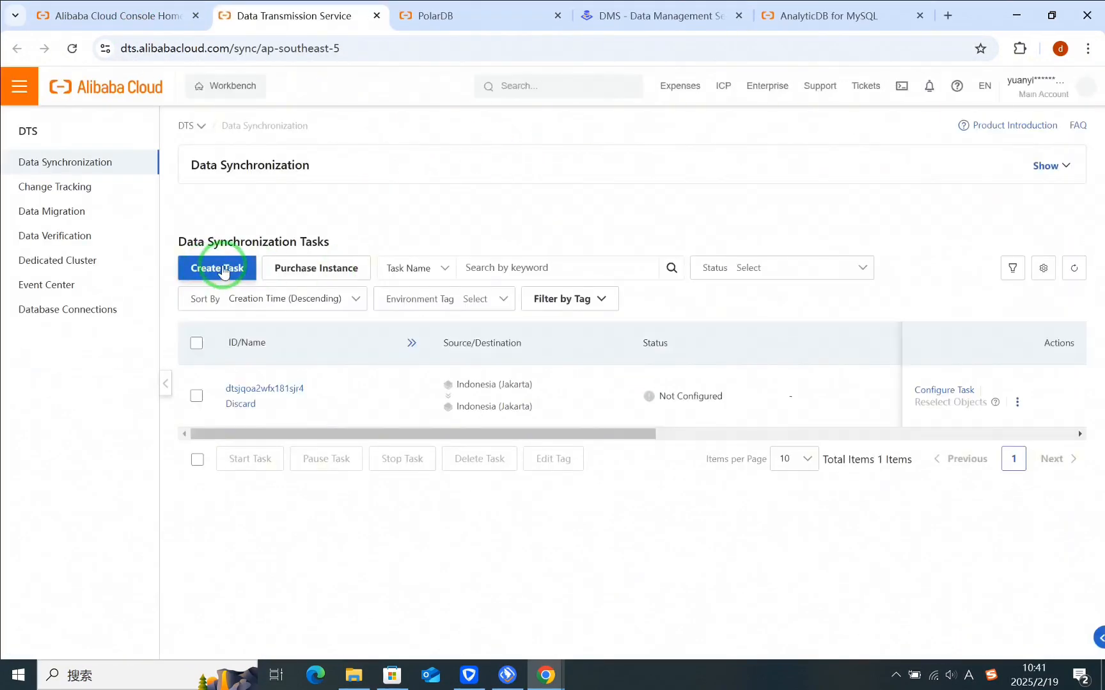
Step: Set the source database type to PolarDB for MySQL and the destination database type to AnalyticDB for MySQL 3.0
scroll(487, 263, "down", 2)
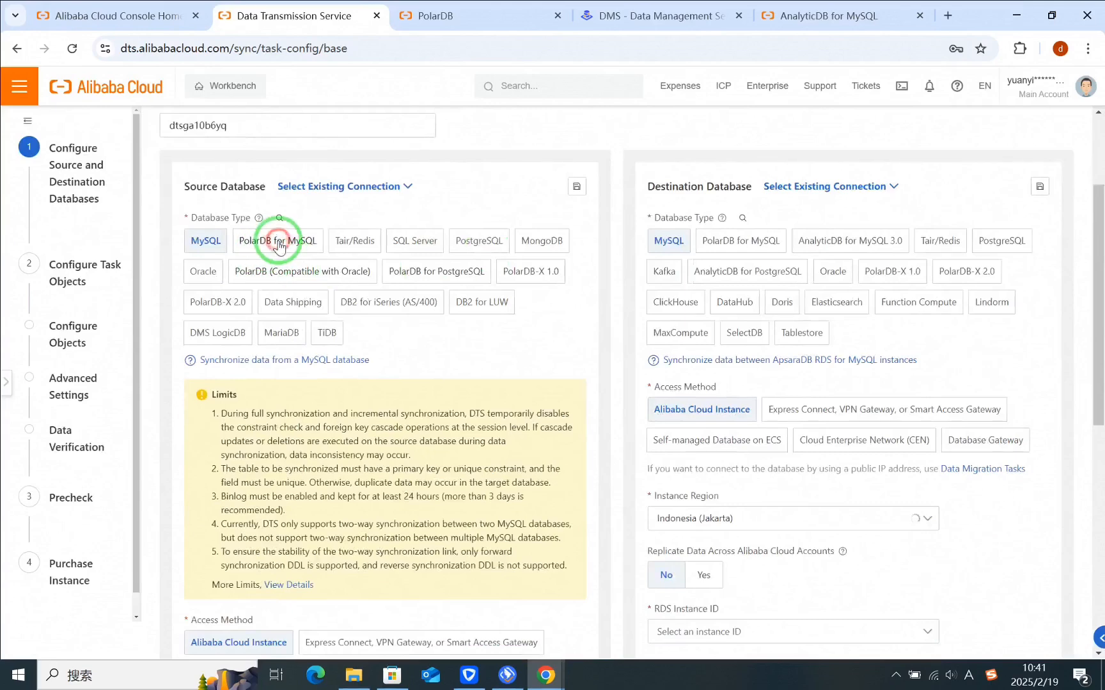
left_click(278, 240)
left_click(841, 245)
Step: Select the ESB PolarDB sycn to ADB MySQL PoC cluster as the source PolarDB cluster
scroll(384, 358, "down", 3)
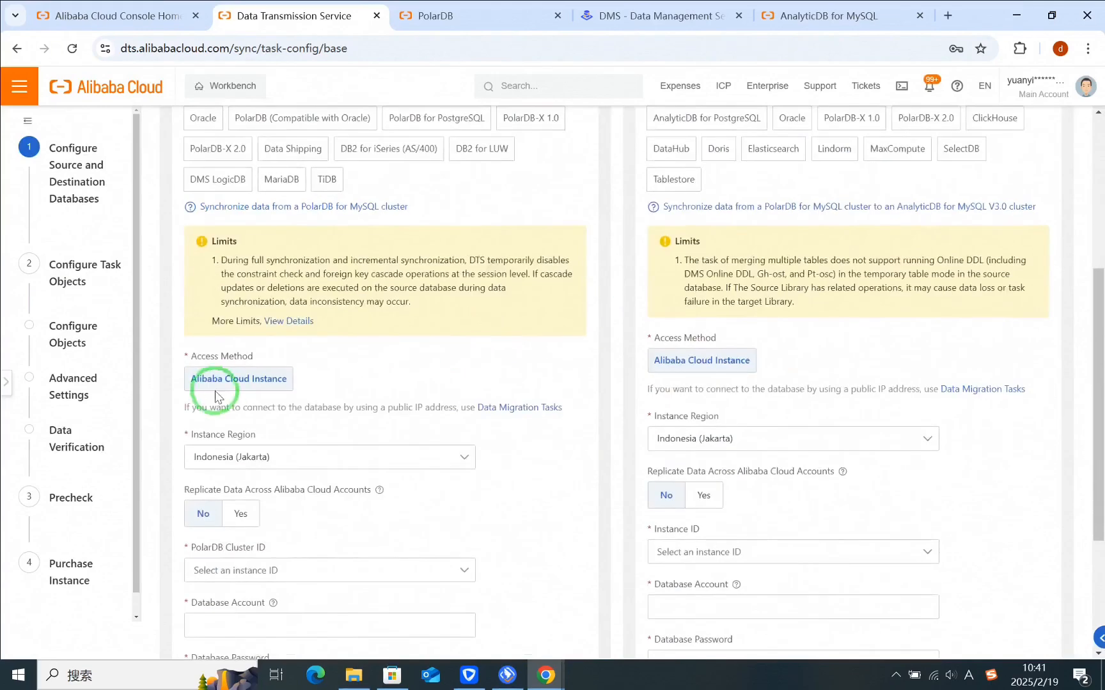
scroll(300, 396, "down", 2)
left_click(319, 409)
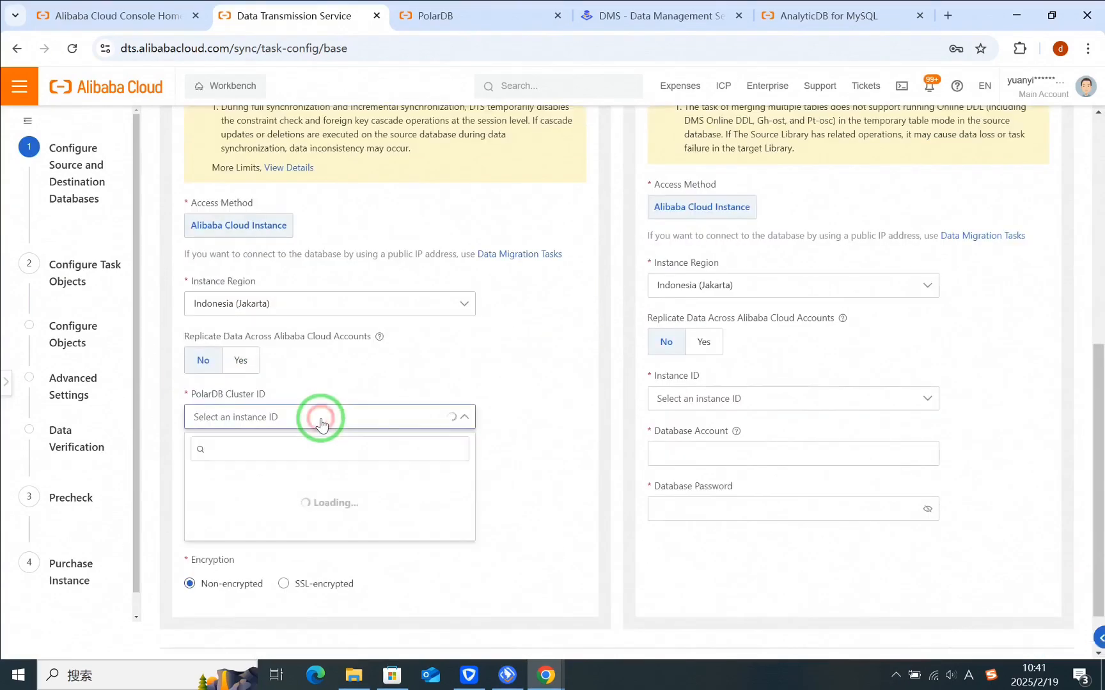
left_click(370, 466)
Step: Enter user_1 as the source database account and fill in its database password
scroll(319, 435, "down", 1)
left_click(292, 400)
type("USER")
key("BackSpace")
key("BackSpace")
key("BackSpace")
key("BackSpace")
key("Caps_Lock")
type("user_1")
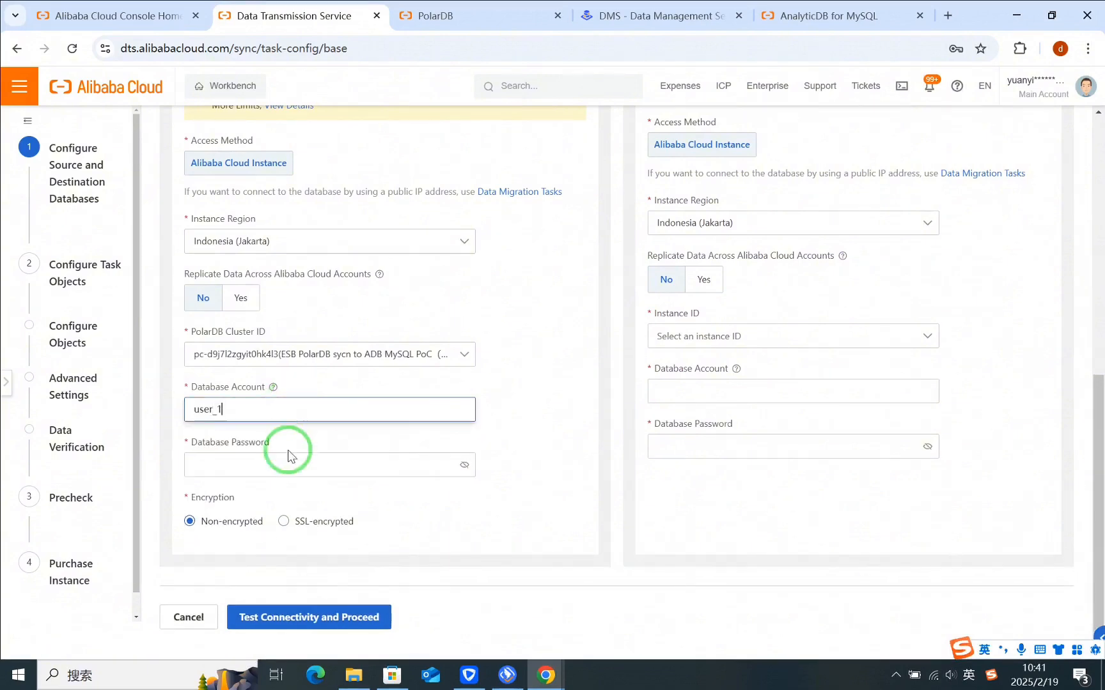
left_click(280, 461)
type("•••")
Step: Select the ESB PolarDB sycn to ADB MySQL PoC destination instance, fill in account user_1 and its database password, and test connectivity
left_click(769, 332)
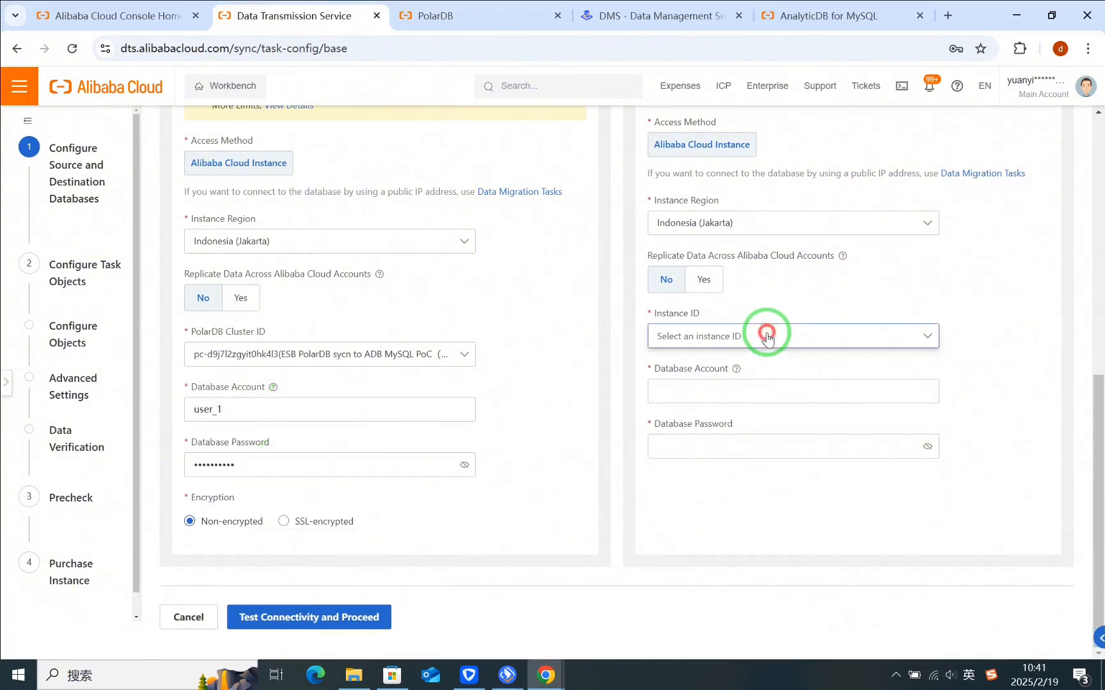
left_click(785, 422)
left_click(669, 384)
type("user_1")
left_click(702, 441)
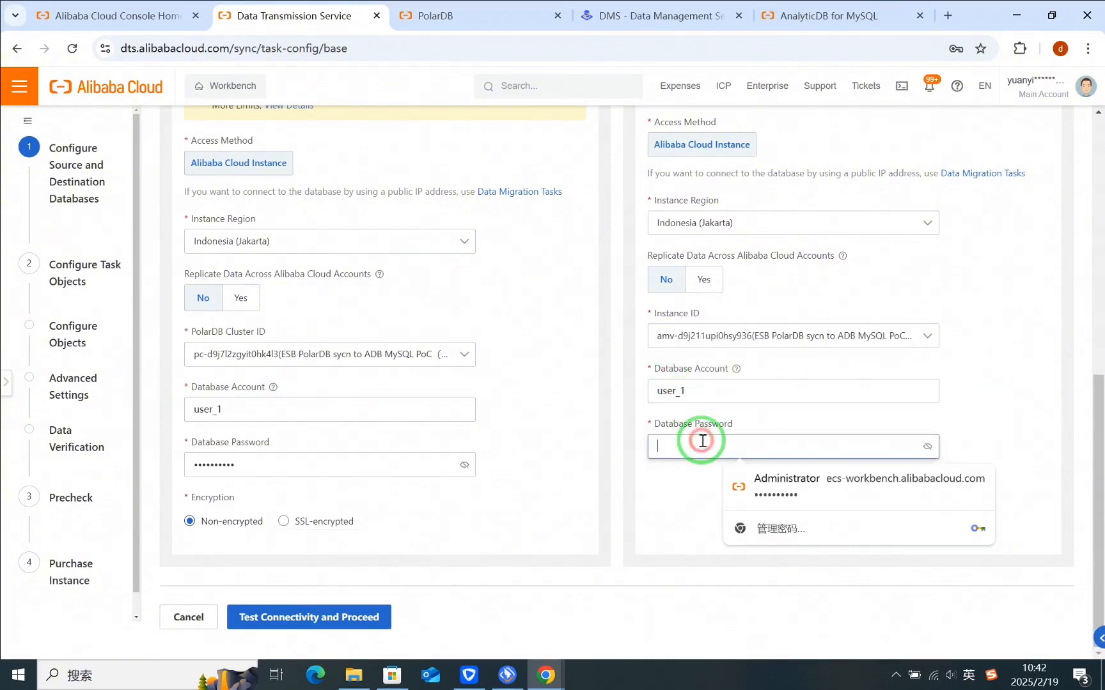
type("••••••••••")
left_click(292, 619)
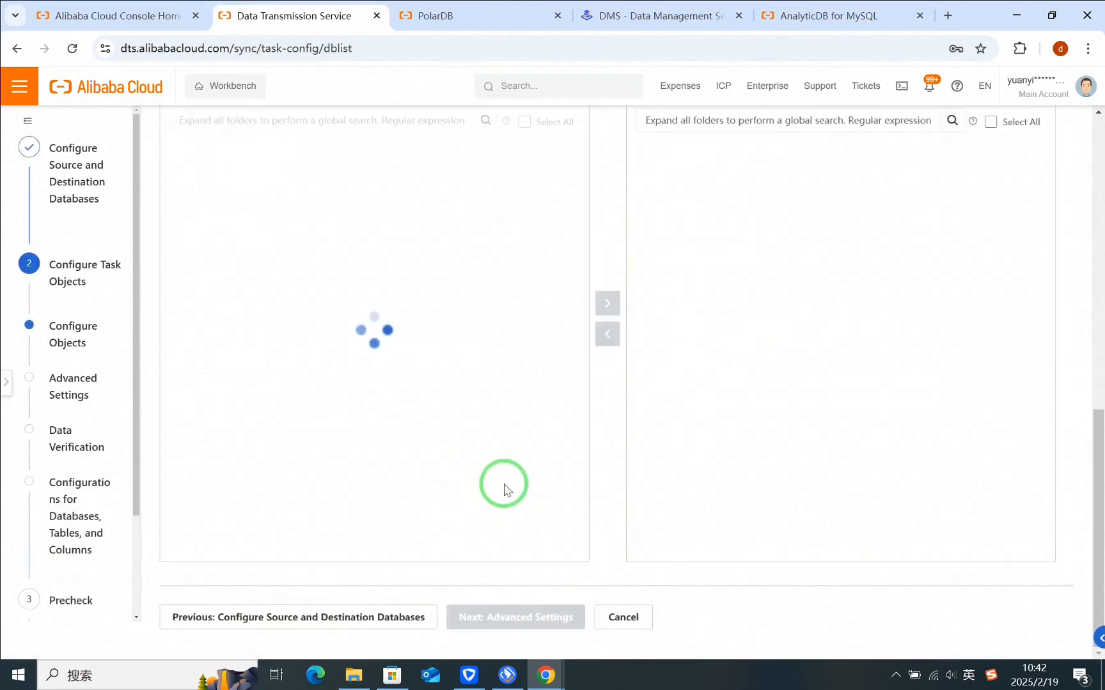
Step: Keep the default synchronization types and operations, and add the source database db_1 to the selected objects
scroll(475, 439, "up", 7)
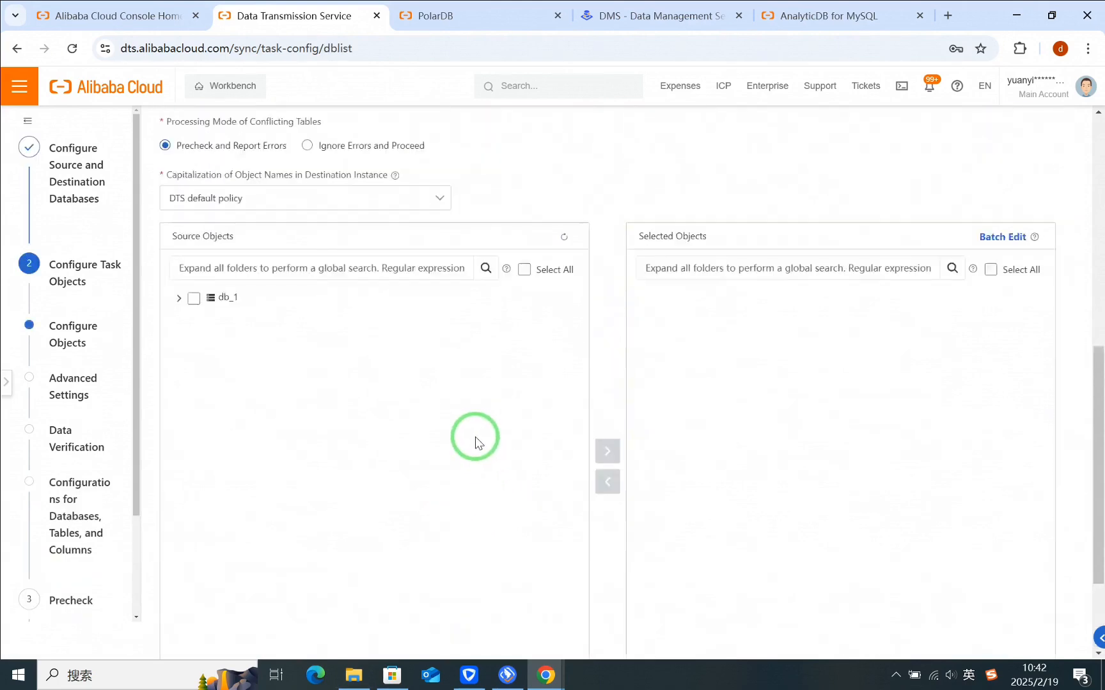
scroll(475, 437, "up", 4)
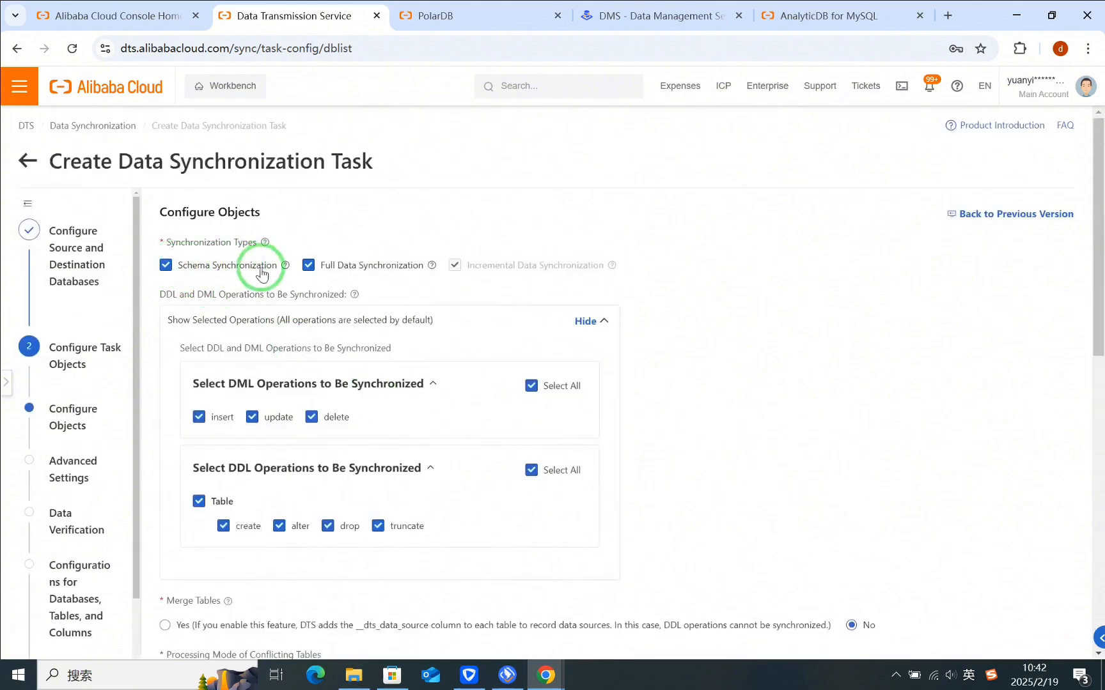
scroll(375, 355, "down", 3)
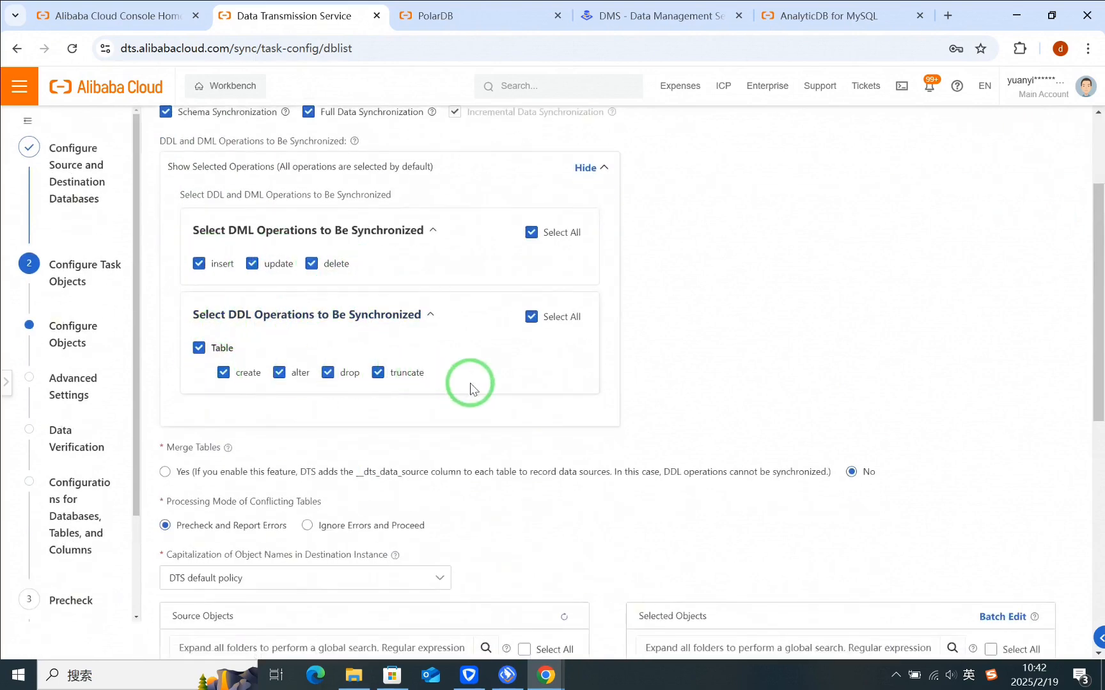
scroll(469, 385, "down", 3)
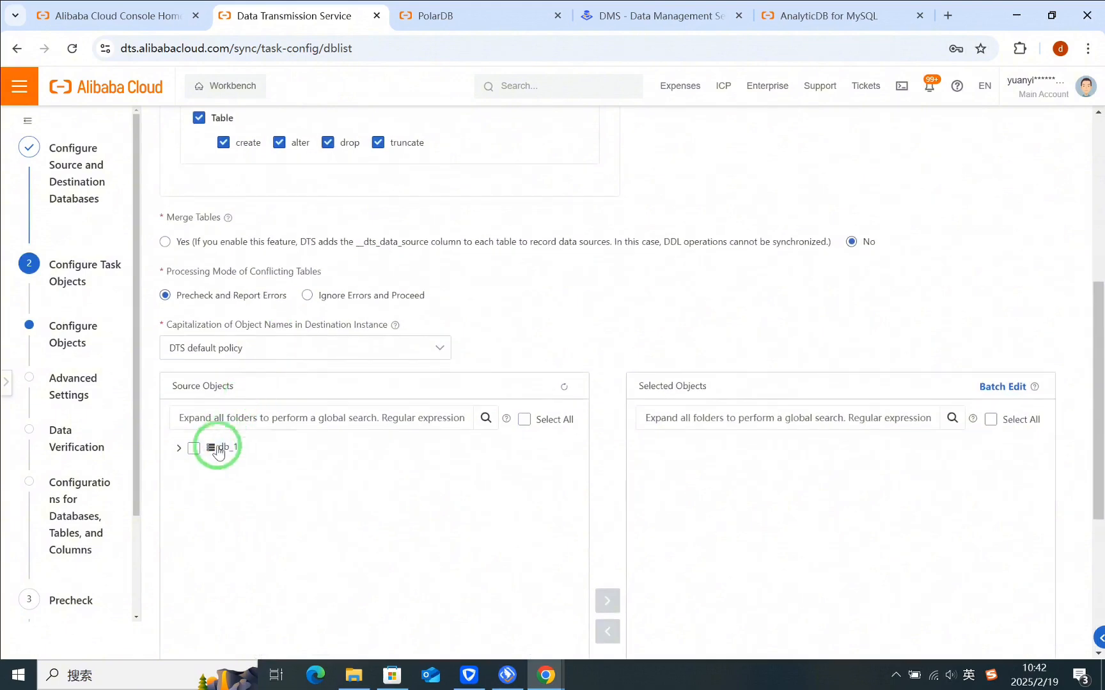
left_click(206, 450)
scroll(478, 480, "down", 2)
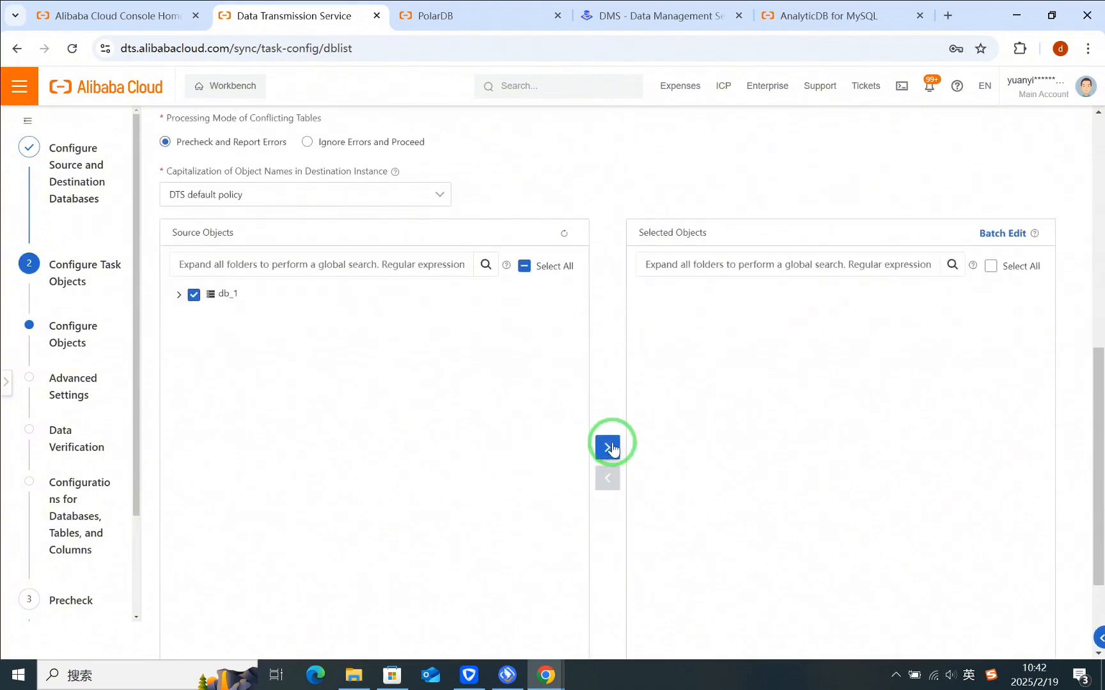
scroll(438, 439, "down", 2)
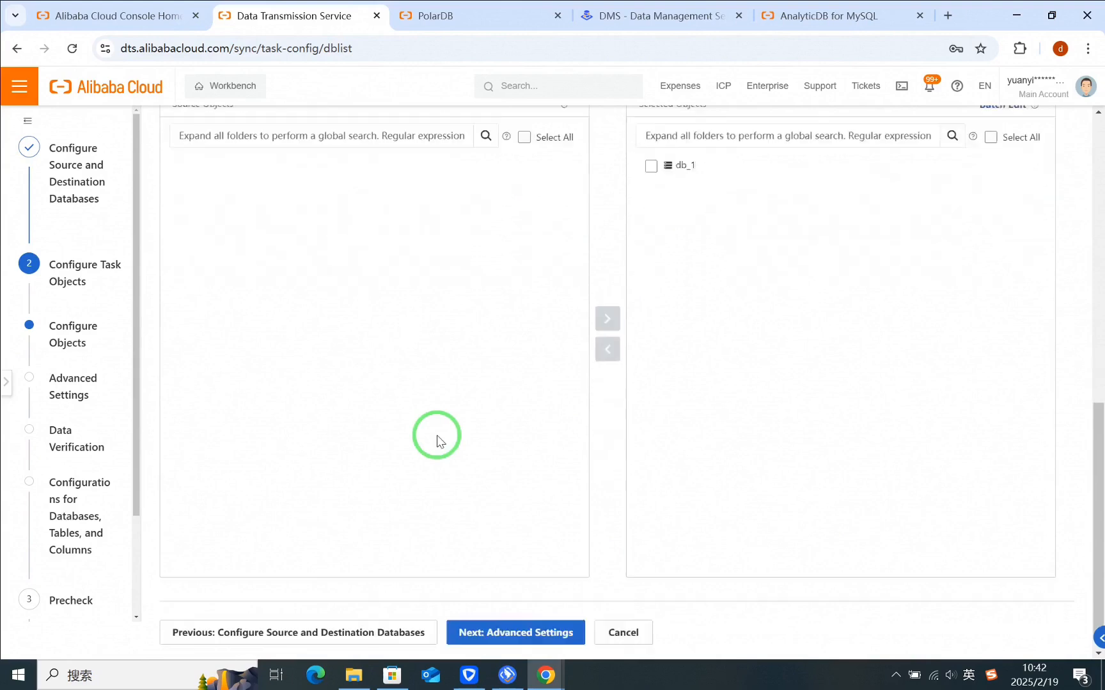
Step: Proceed through the advanced settings and data verification with their defaults to the database, table and column configurations
left_click(502, 617)
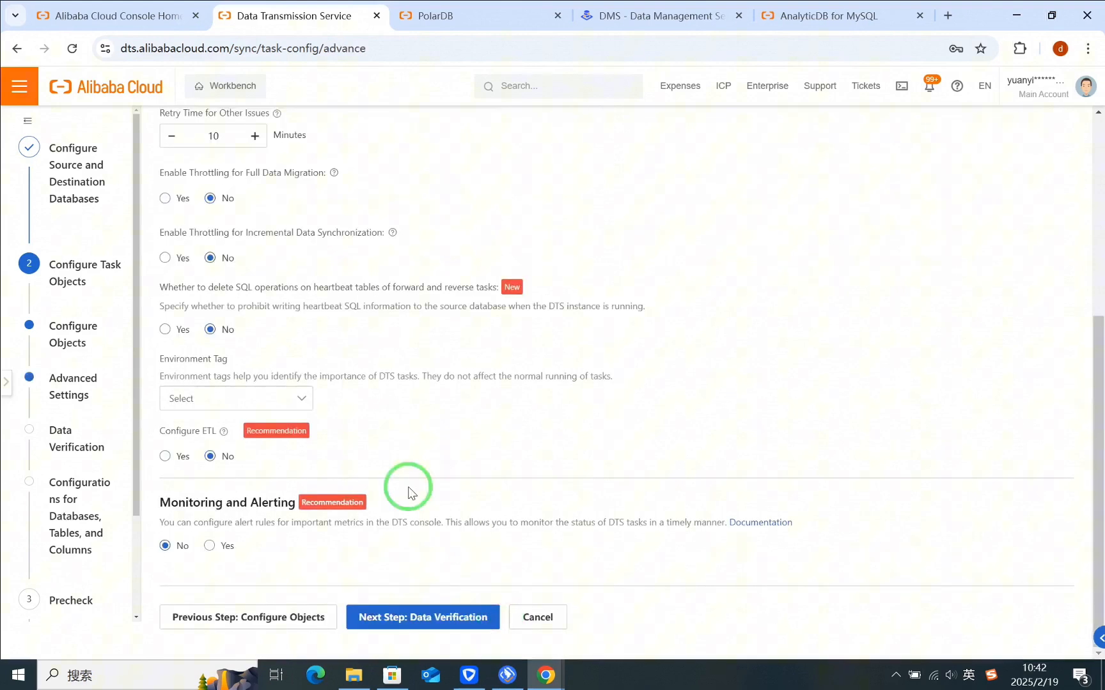
left_click(415, 617)
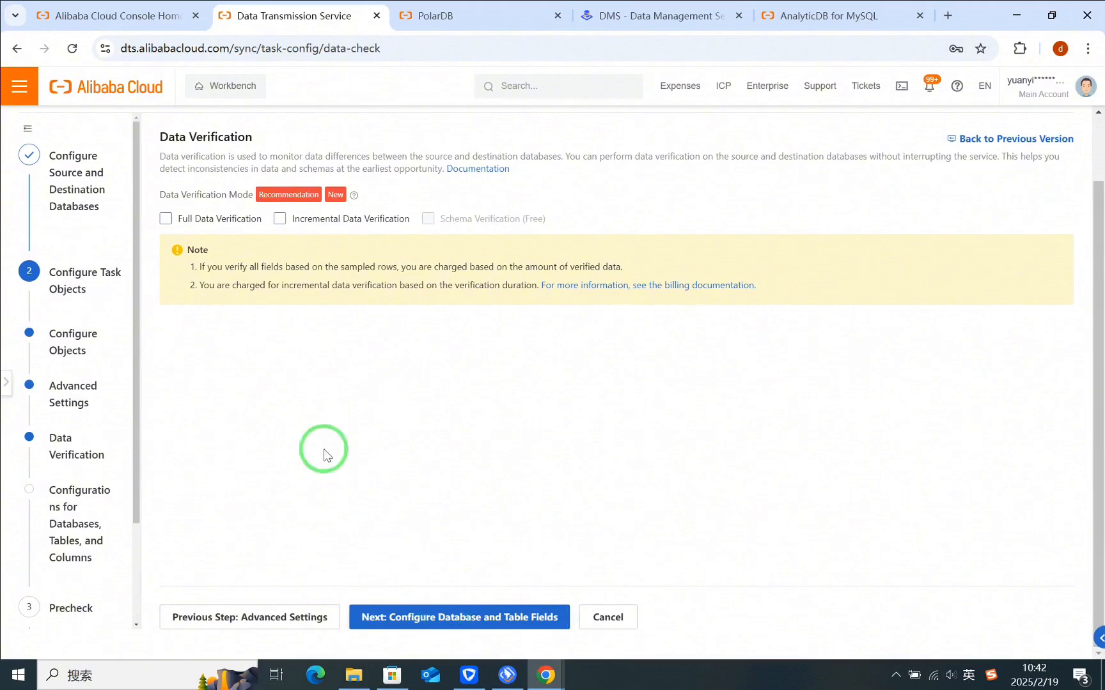
left_click(446, 617)
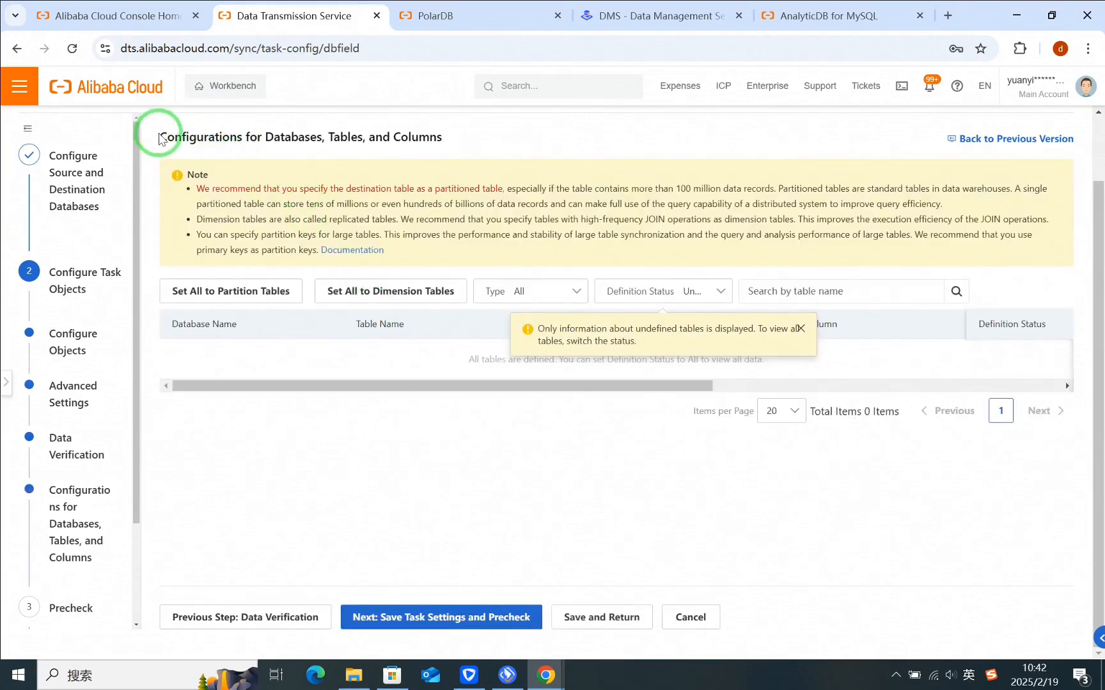
Step: Set the definition status filter to All to list the sales_range_columns table of db_1
left_click_drag(159, 140, 451, 135)
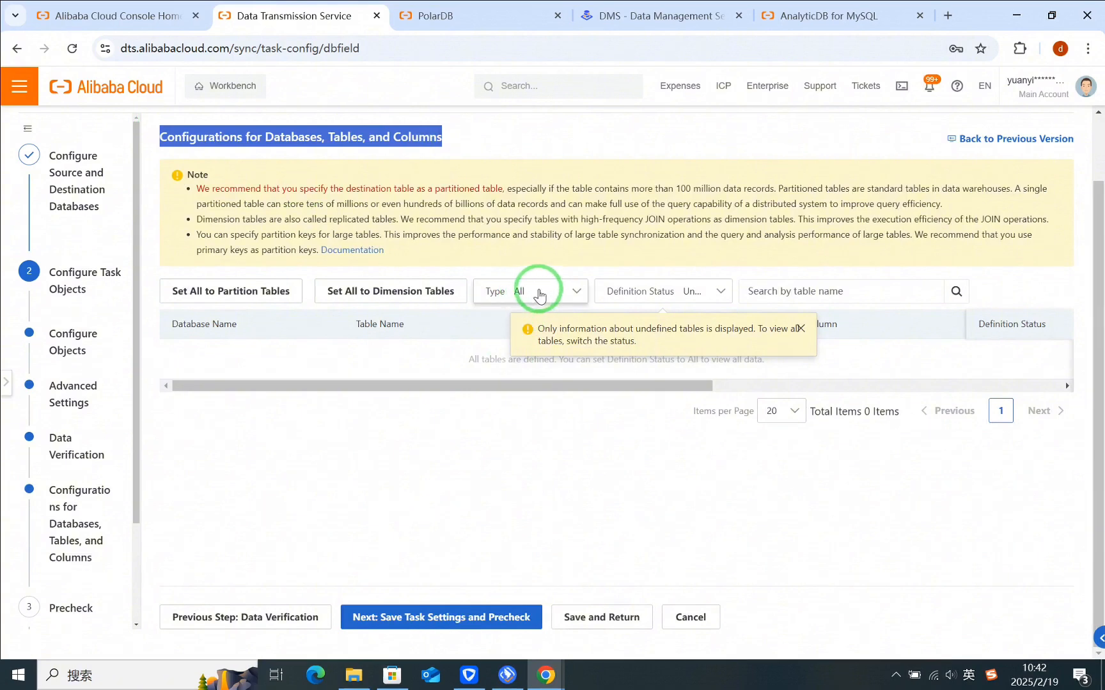
left_click(646, 292)
left_click(645, 317)
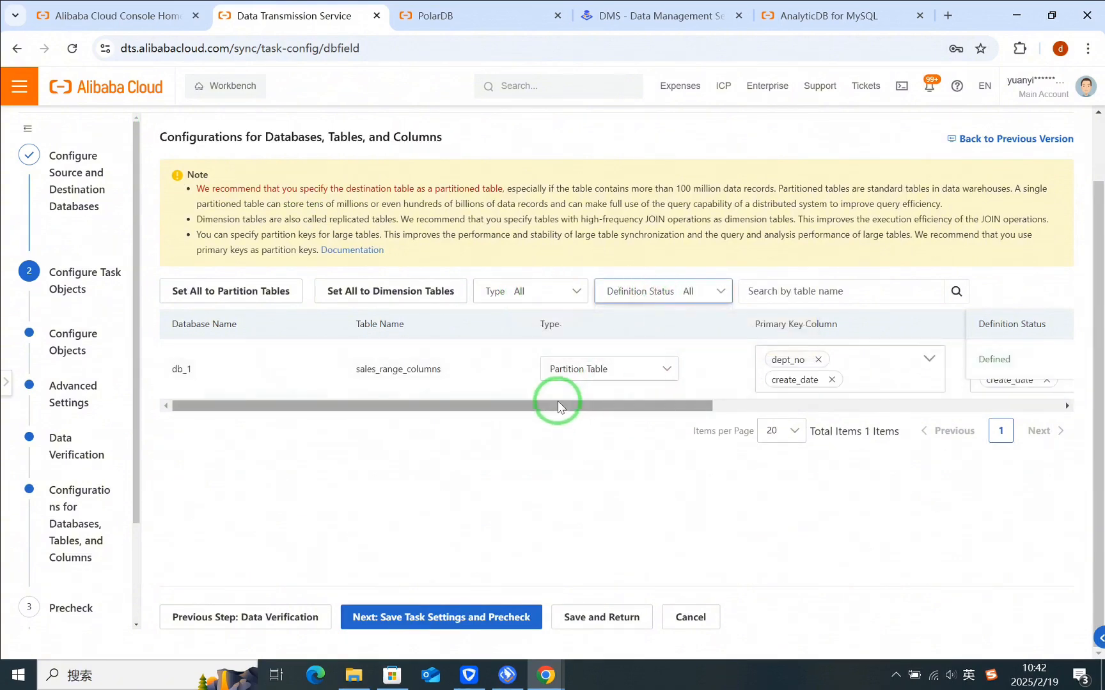
double_click(366, 369)
Step: Keep only dept_no as the table's distribution key, and set create_date as its partition key with the yyyyMMdd partitioning rule
left_click_drag(563, 405, 839, 407)
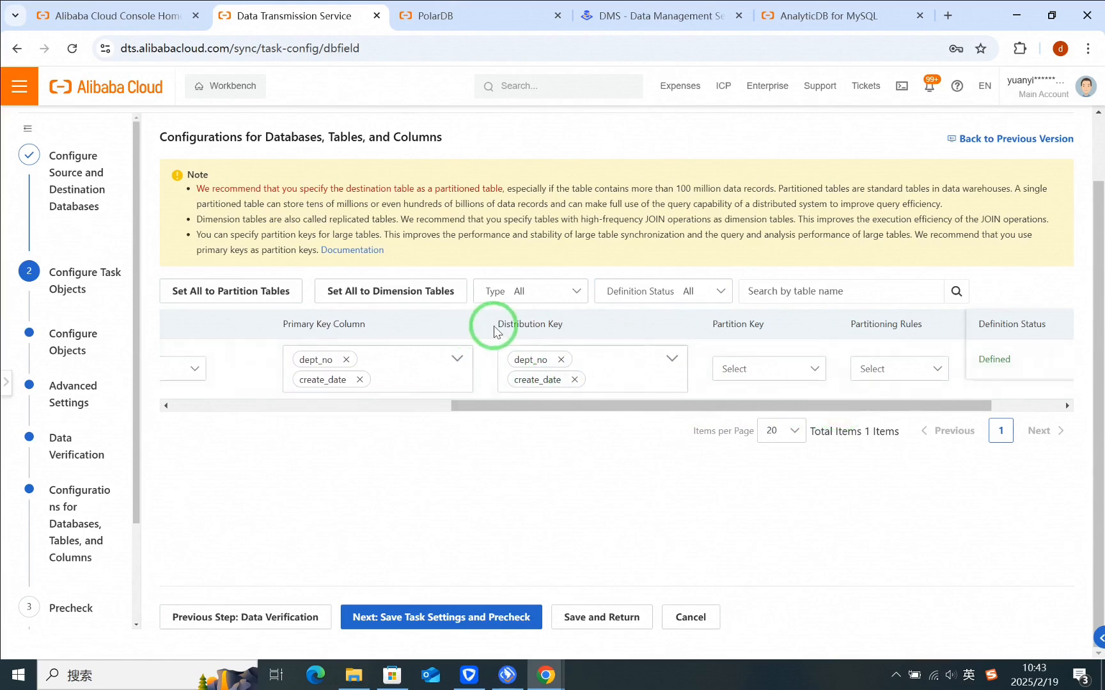
left_click(574, 379)
left_click_drag(601, 406, 670, 408)
left_click(655, 368)
left_click(647, 423)
left_click(794, 367)
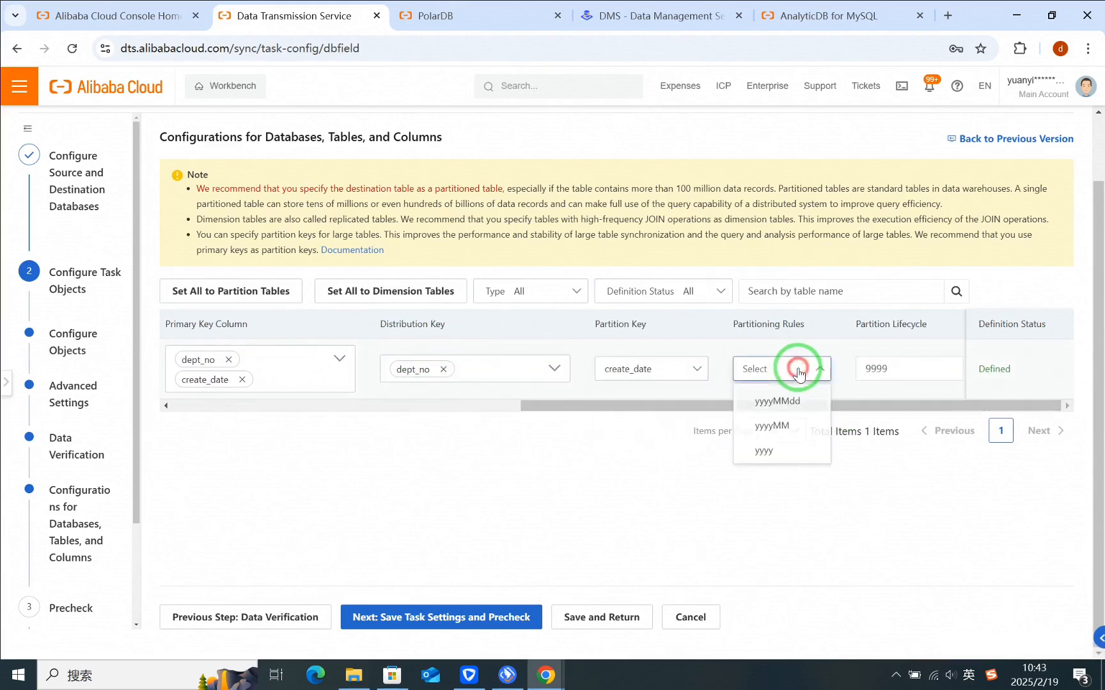
left_click(781, 403)
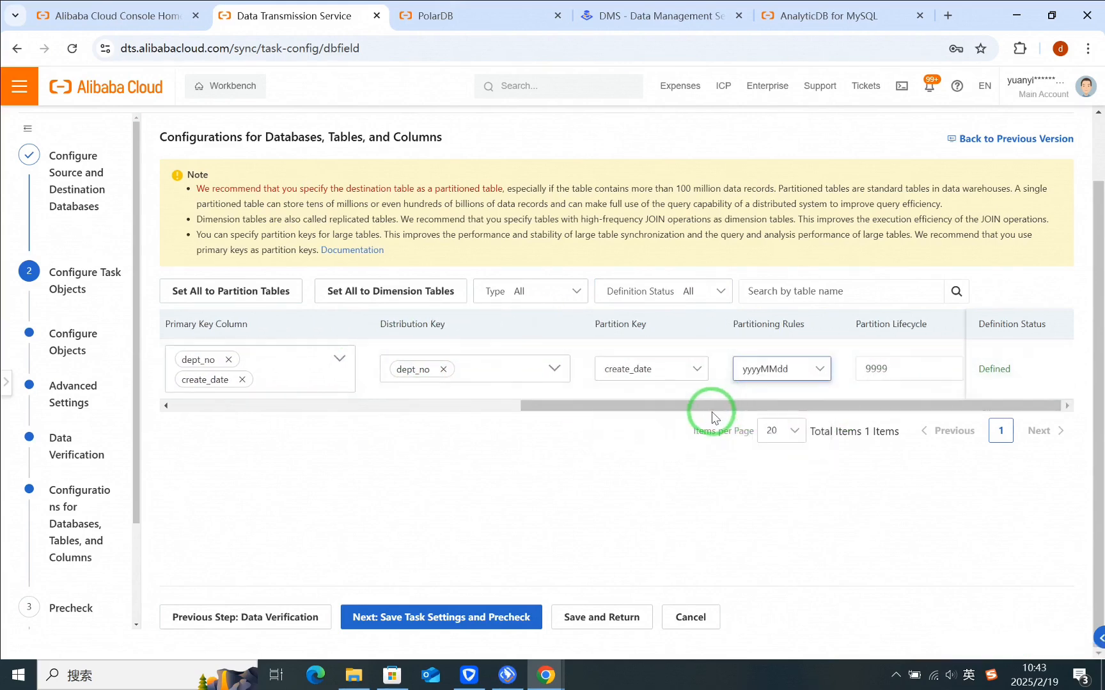
Step: Switch to DMS and examine the dept_no and create_date column definitions in the source table's create statement
left_click(631, 30)
left_click(595, 478)
left_click(791, 552)
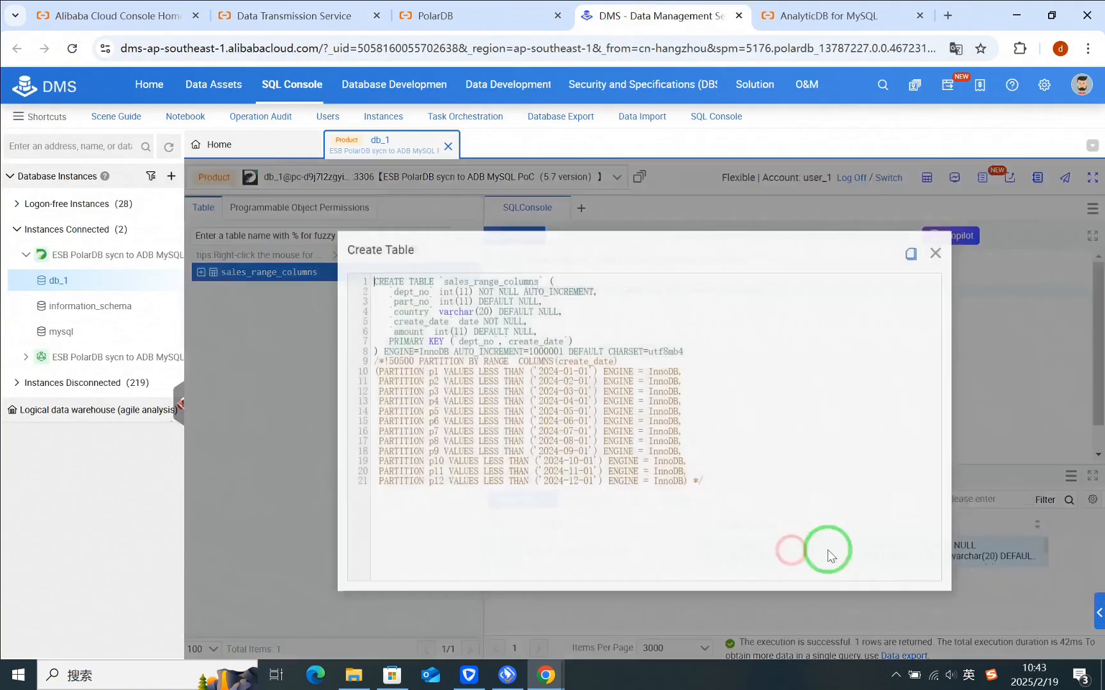
left_click_drag(389, 321, 527, 320)
left_click_drag(380, 291, 595, 291)
Step: Return to the Data Transmission Service task, save its settings, run the precheck and proceed to the instance purchase
left_click(300, 17)
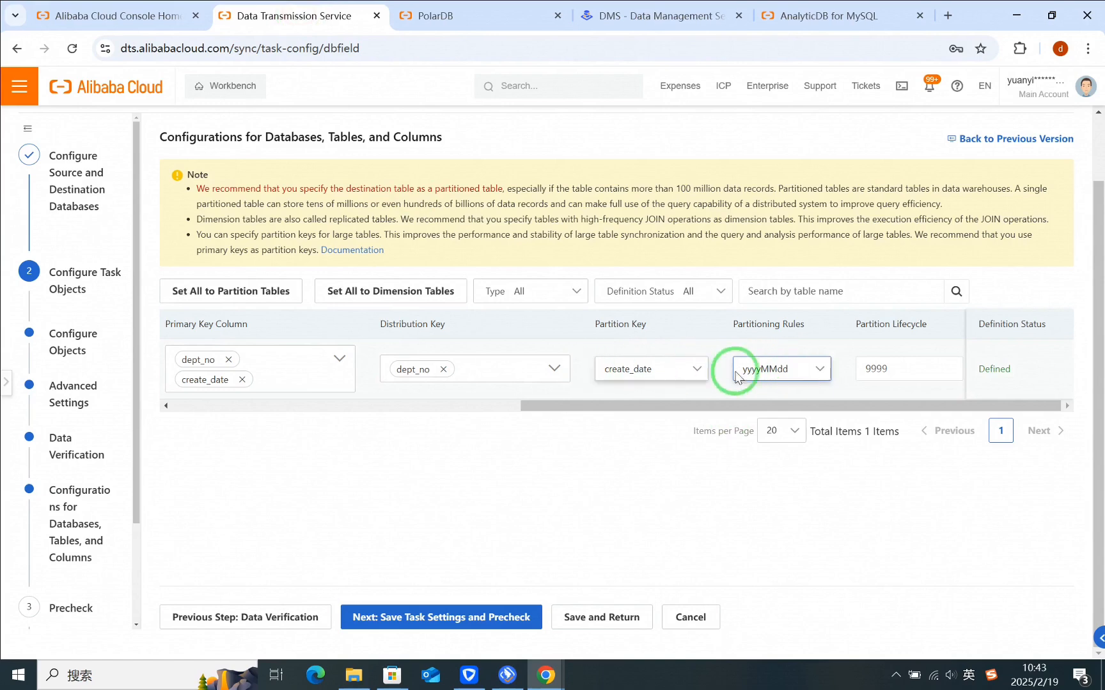
left_click(467, 619)
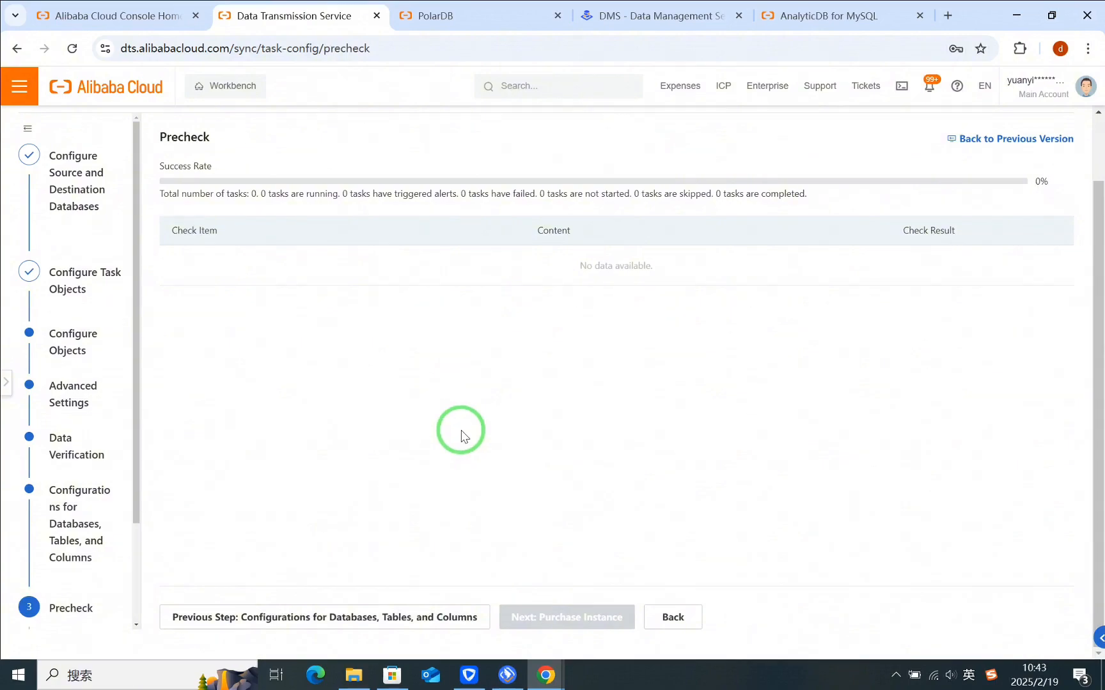
scroll(470, 427, "down", 2)
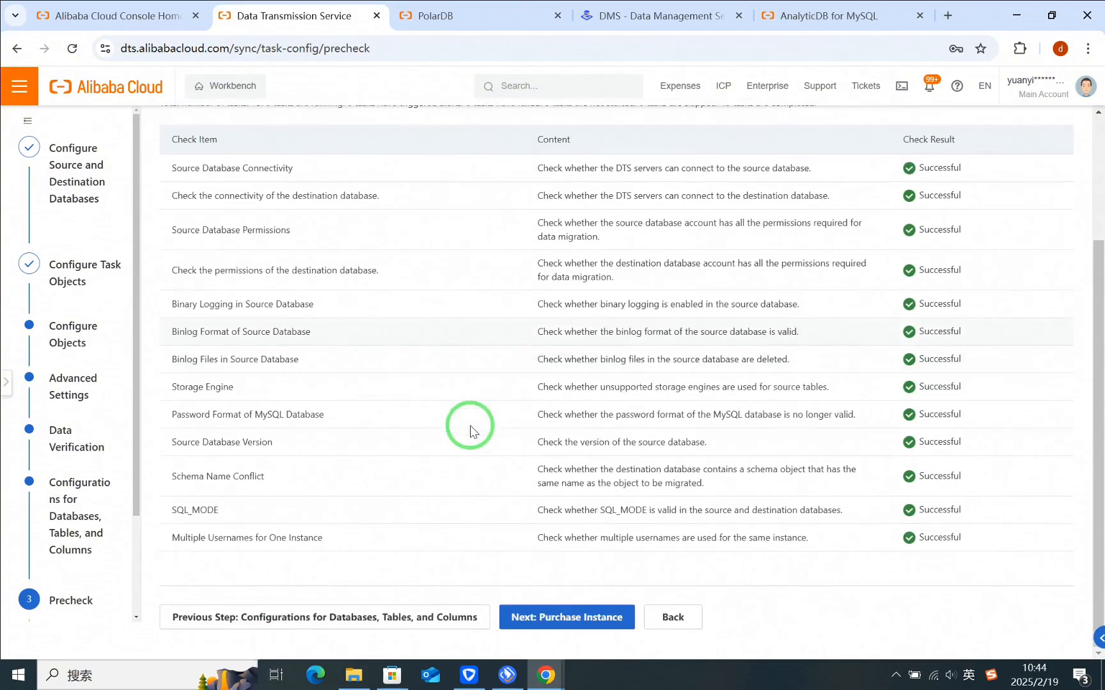
scroll(928, 223, "up", 3)
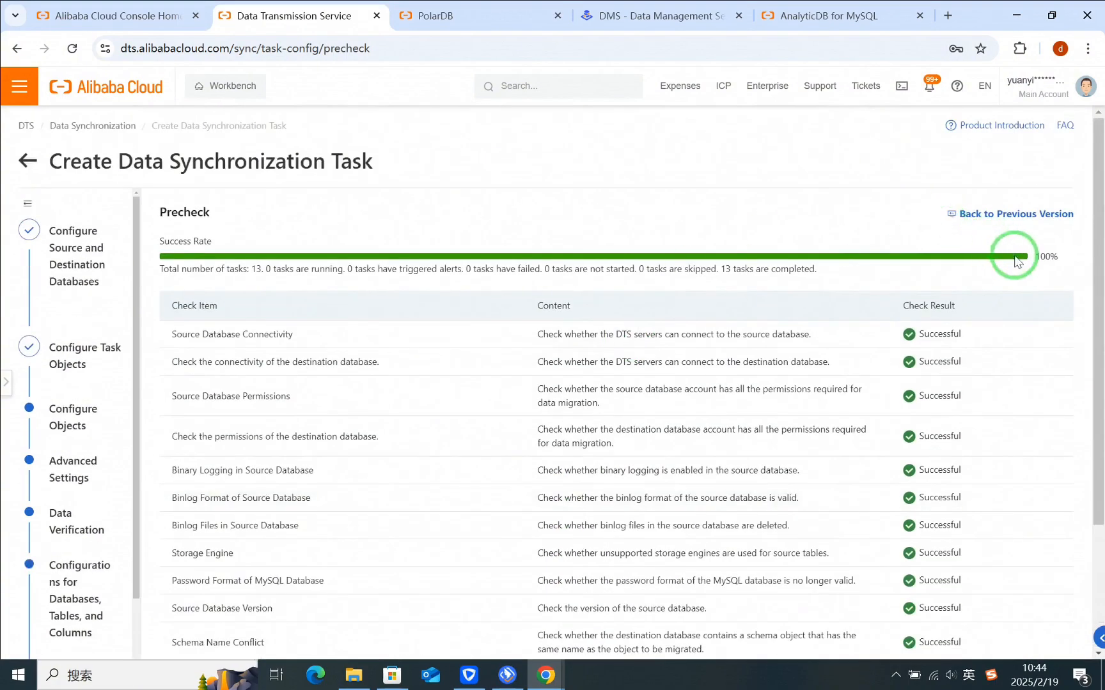
scroll(548, 486, "down", 3)
left_click(574, 618)
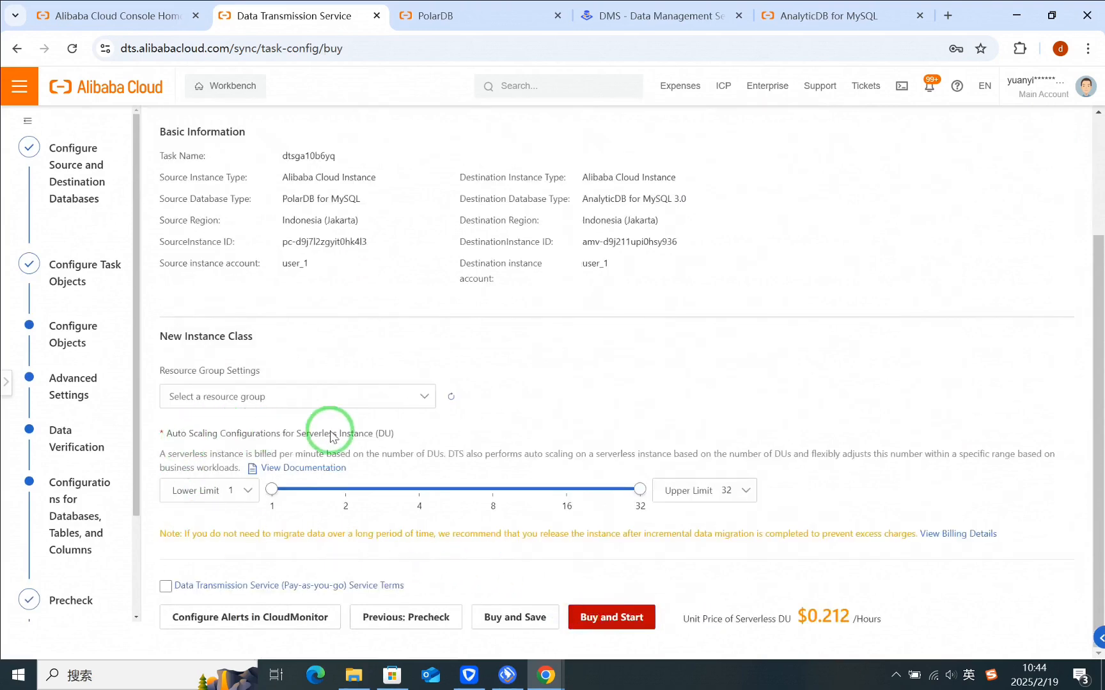
Step: Accept the pay-as-you-go service terms, then buy and immediately start the synchronization instance
left_click(166, 588)
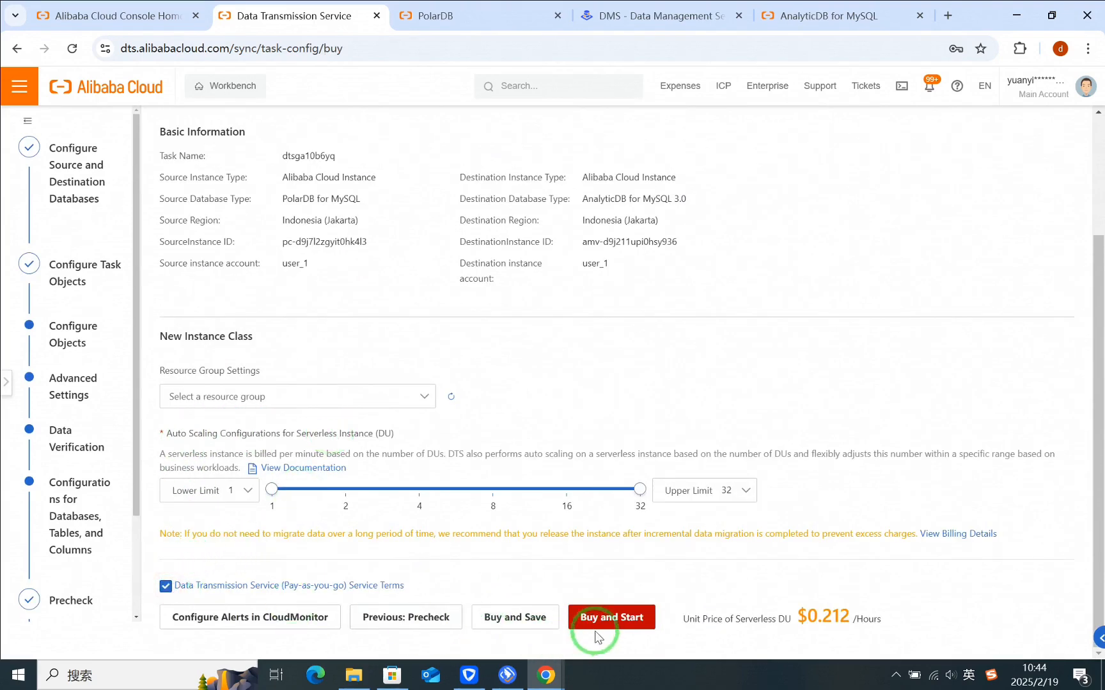
left_click(614, 618)
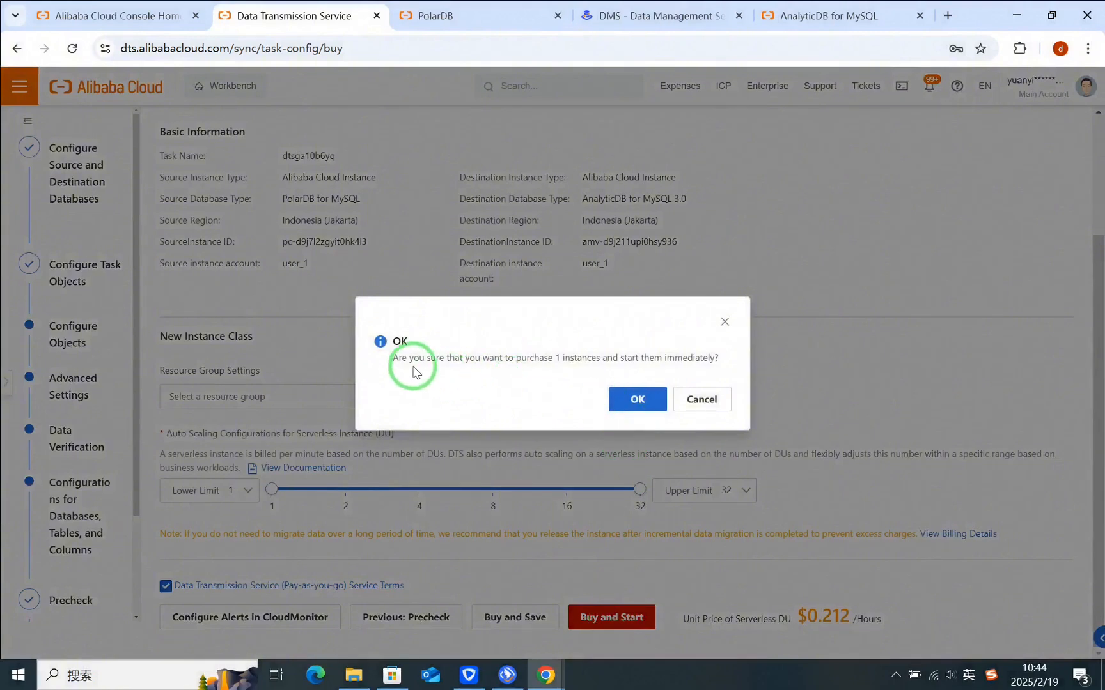
left_click(638, 399)
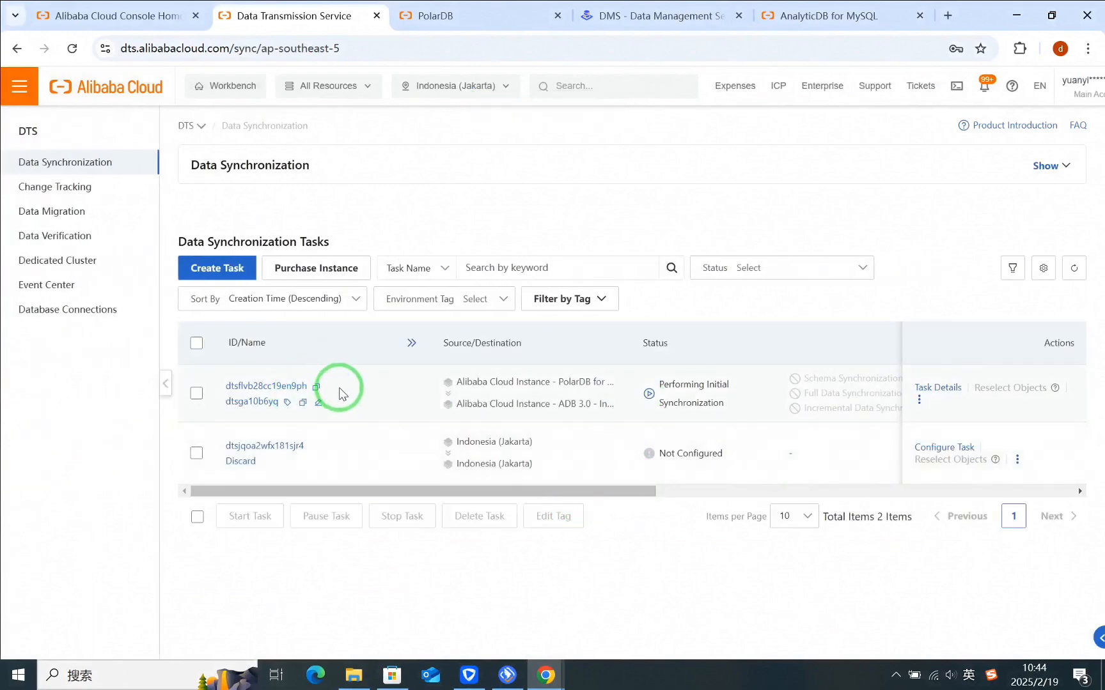
Step: Refresh the synchronization task list and check the new task's status and running information
left_click_drag(227, 386, 309, 386)
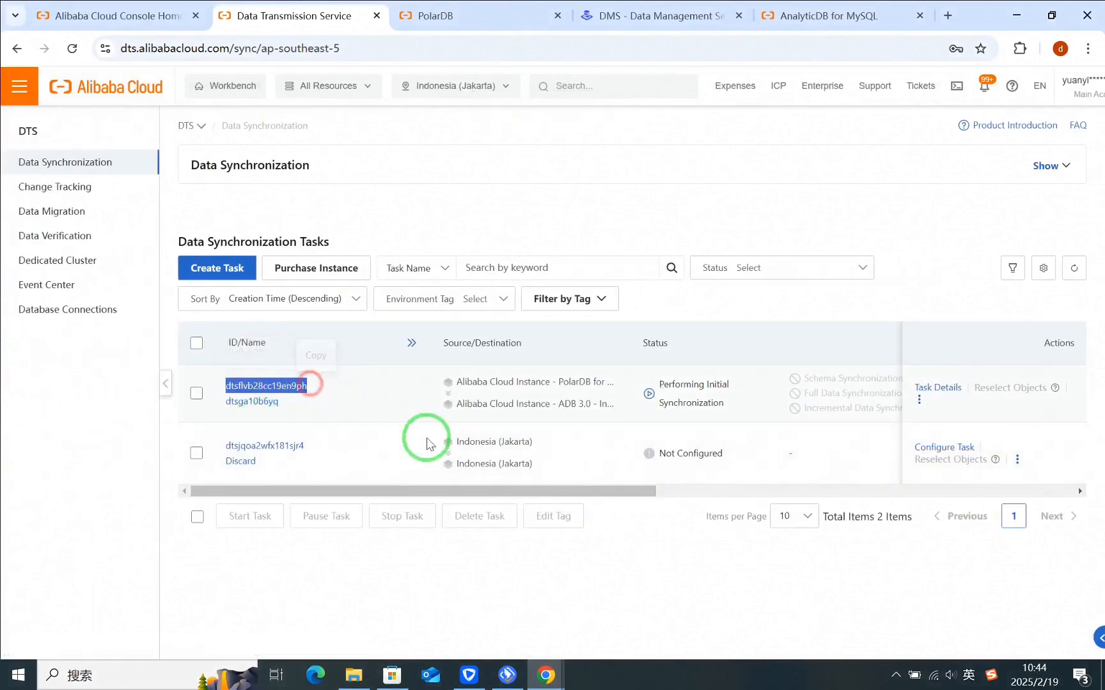
left_click_drag(518, 491, 417, 489)
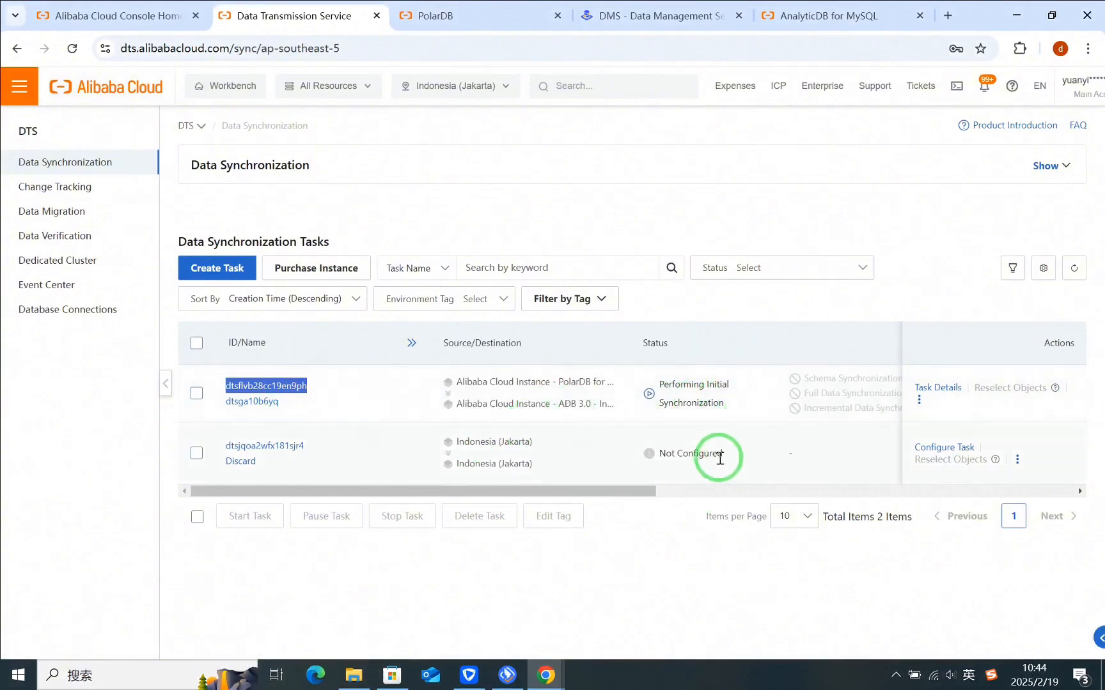
left_click_drag(620, 501, 692, 490)
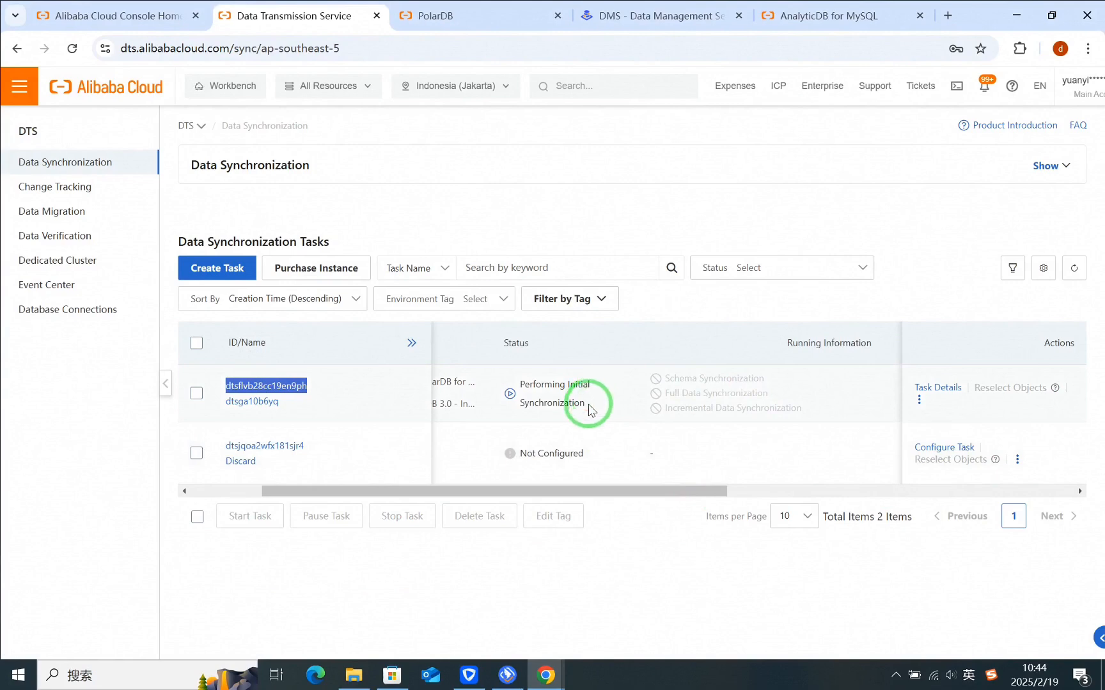
left_click_drag(588, 410, 539, 384)
left_click(628, 400)
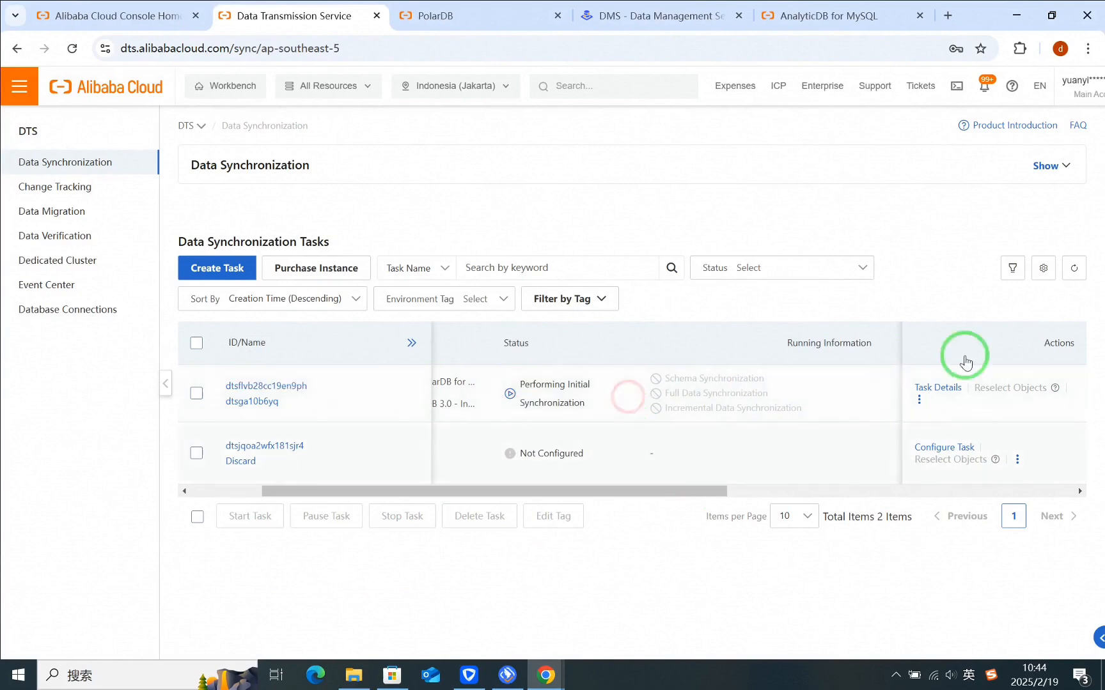
left_click(1074, 269)
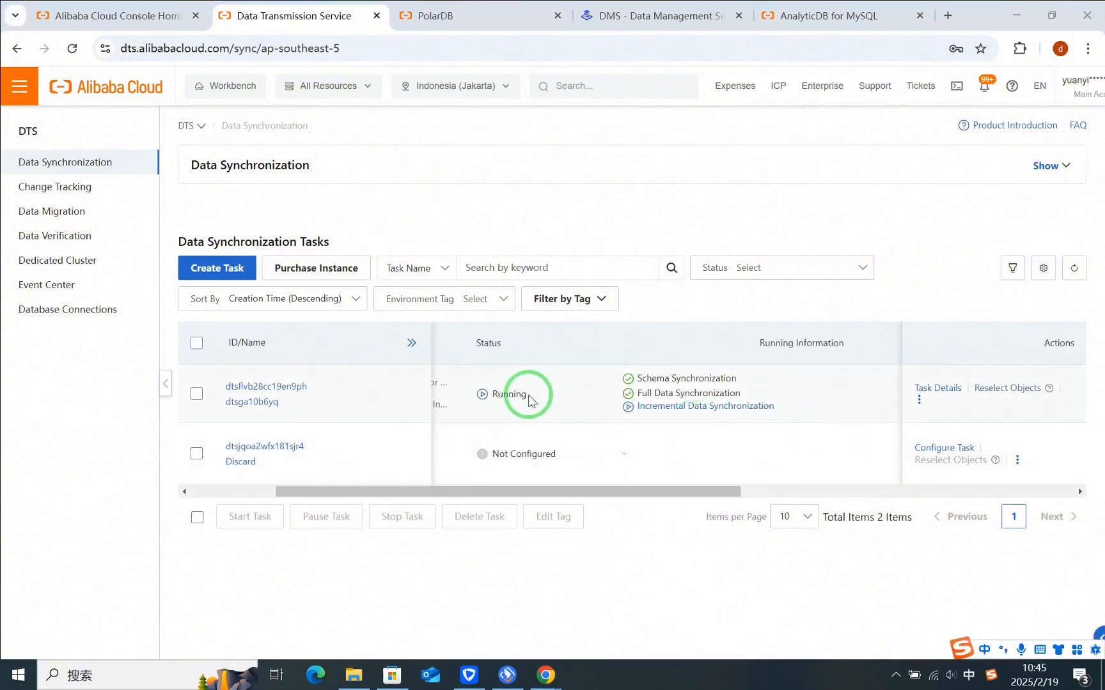
left_click_drag(529, 395, 491, 395)
left_click_drag(807, 406, 642, 407)
left_click(817, 399)
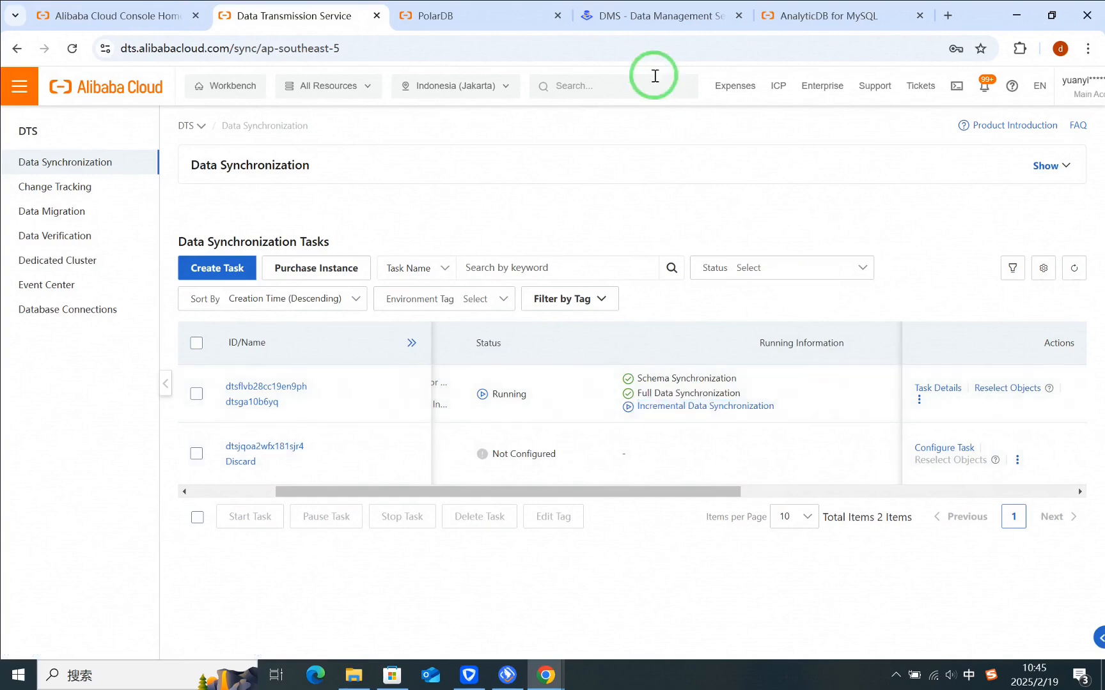
Step: Log on to the AnalyticDB for MySQL cluster's database from its console and run "show create table sales_range_columns;" in db_1
left_click(822, 17)
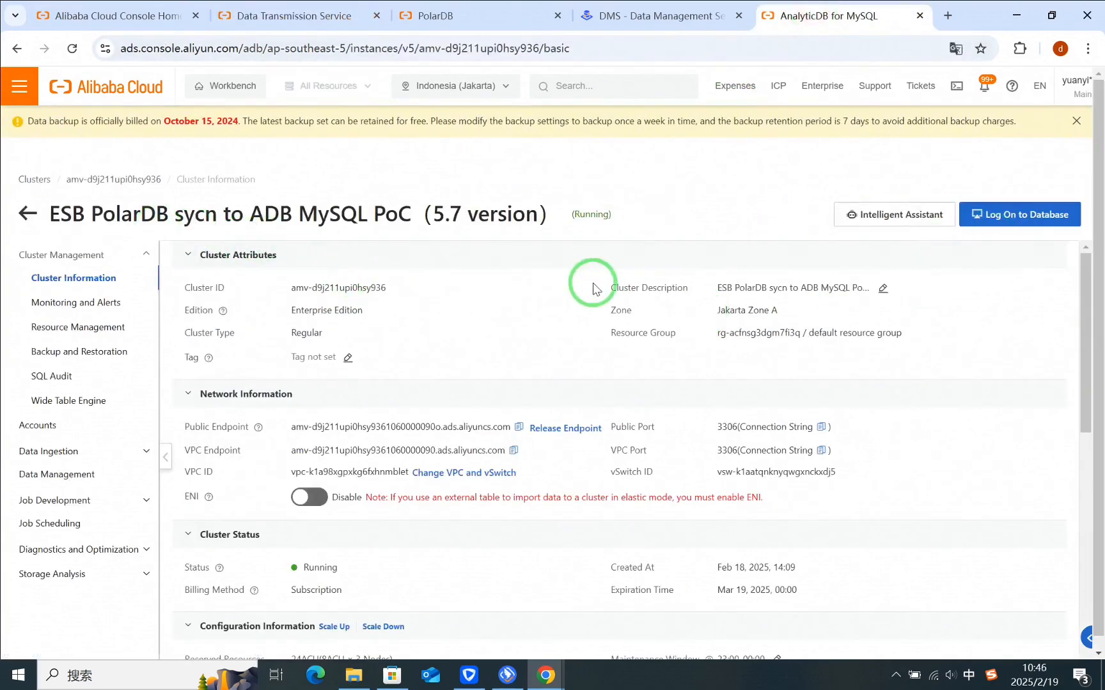
left_click(1010, 217)
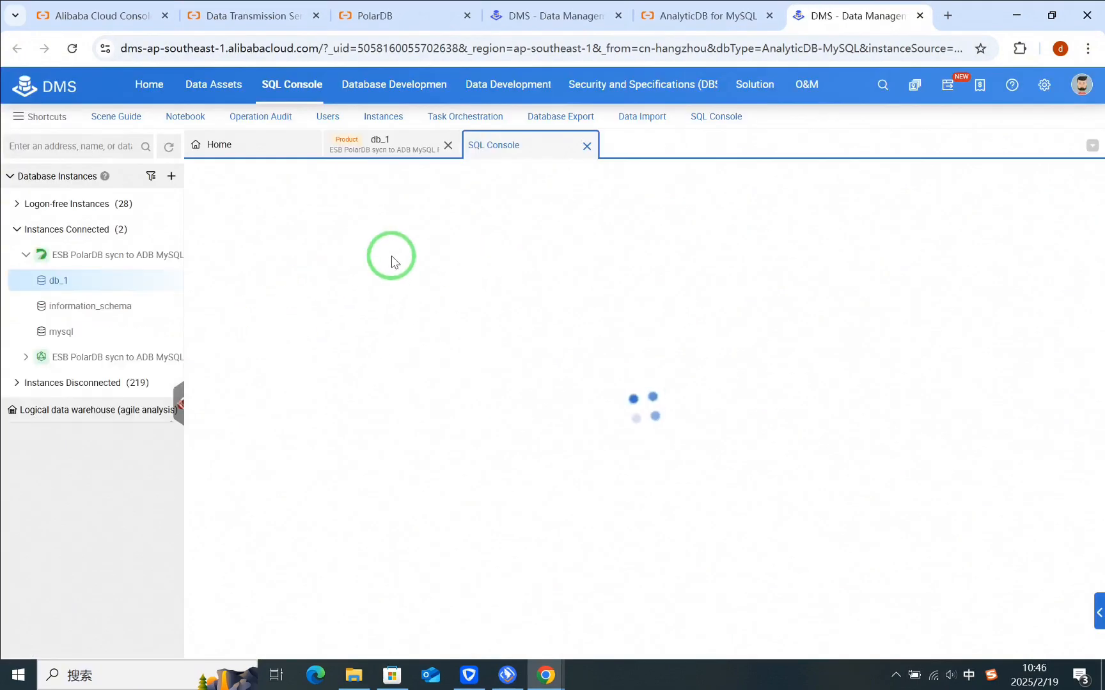
left_click(547, 264)
type("show create table sales_range_")
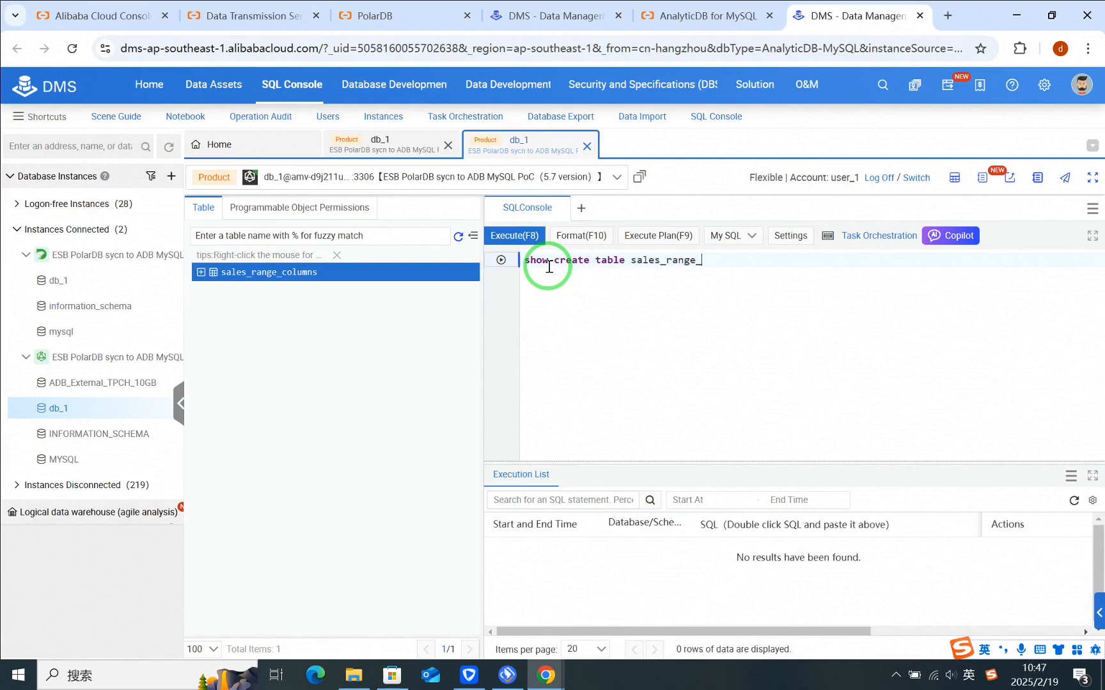
type(";")
left_click(508, 235)
Step: Examine the dept_no and create_date definitions and the DISTRIBUTE BY and PARTITION BY clauses in the destination table's full create statement
double_click(779, 556)
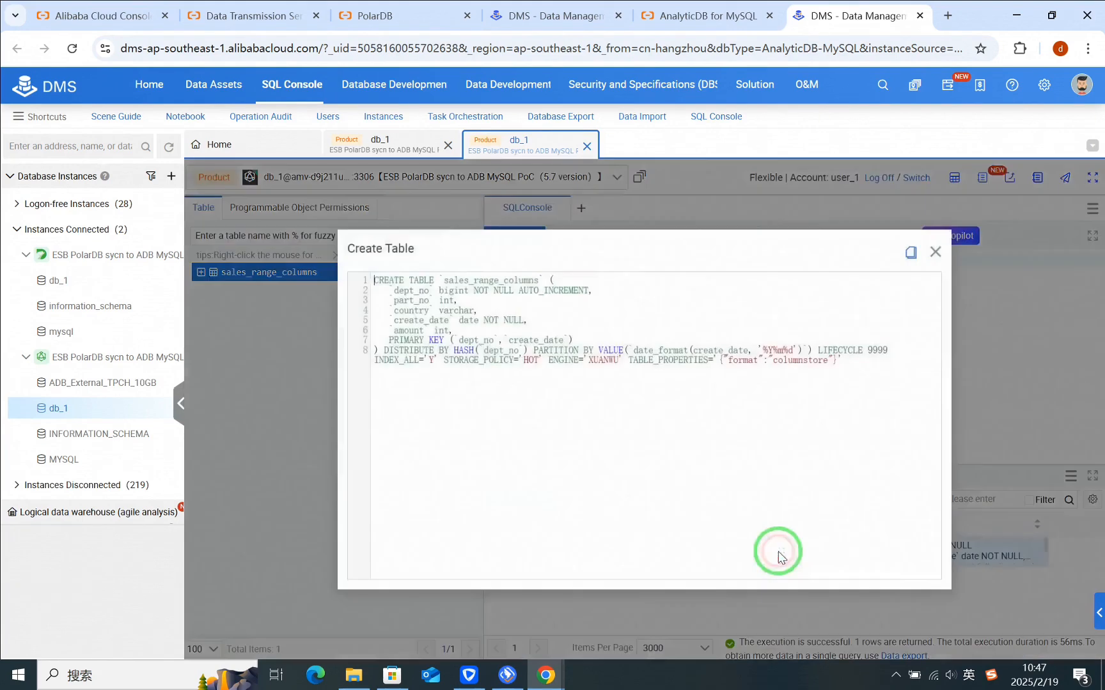
left_click_drag(394, 290, 581, 291)
left_click_drag(394, 320, 527, 319)
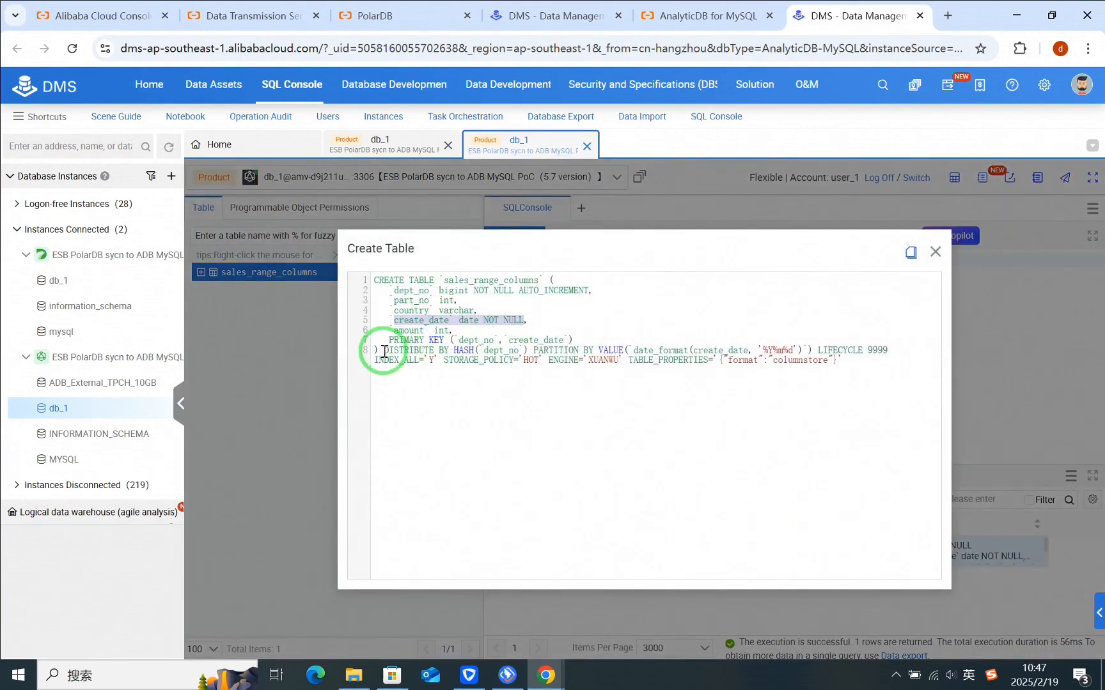
left_click_drag(384, 351, 811, 354)
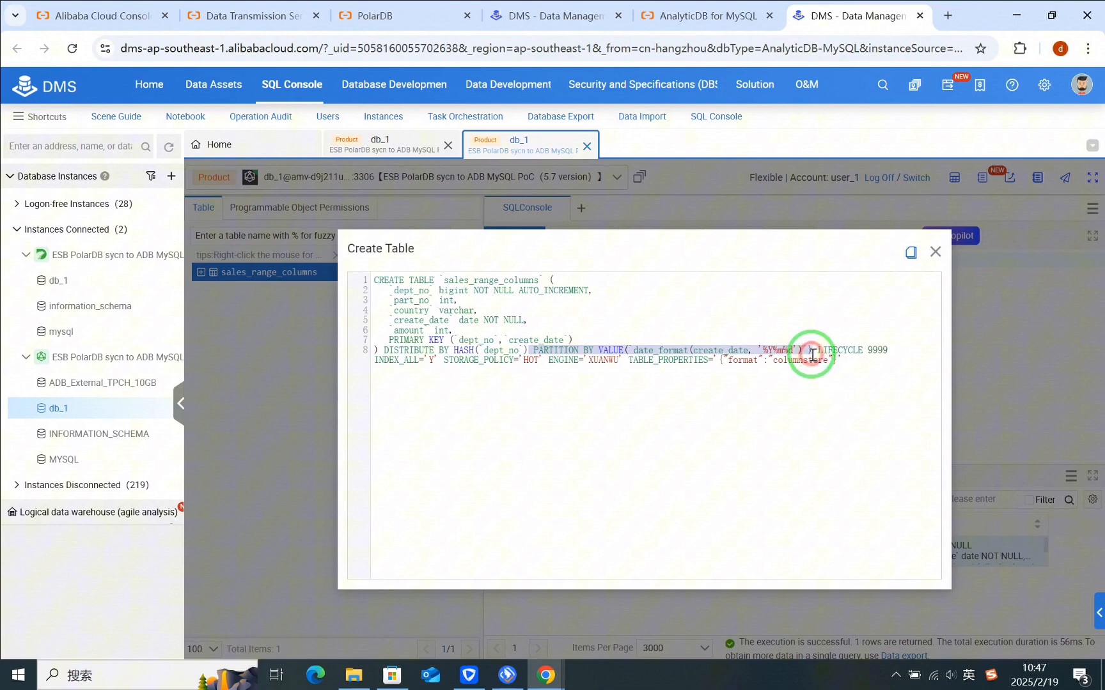
left_click(935, 251)
Step: Add and run the query "select count(*) from sales_range_columns;" on the destination database
key("Return")
key("Return")
type("select count(*")
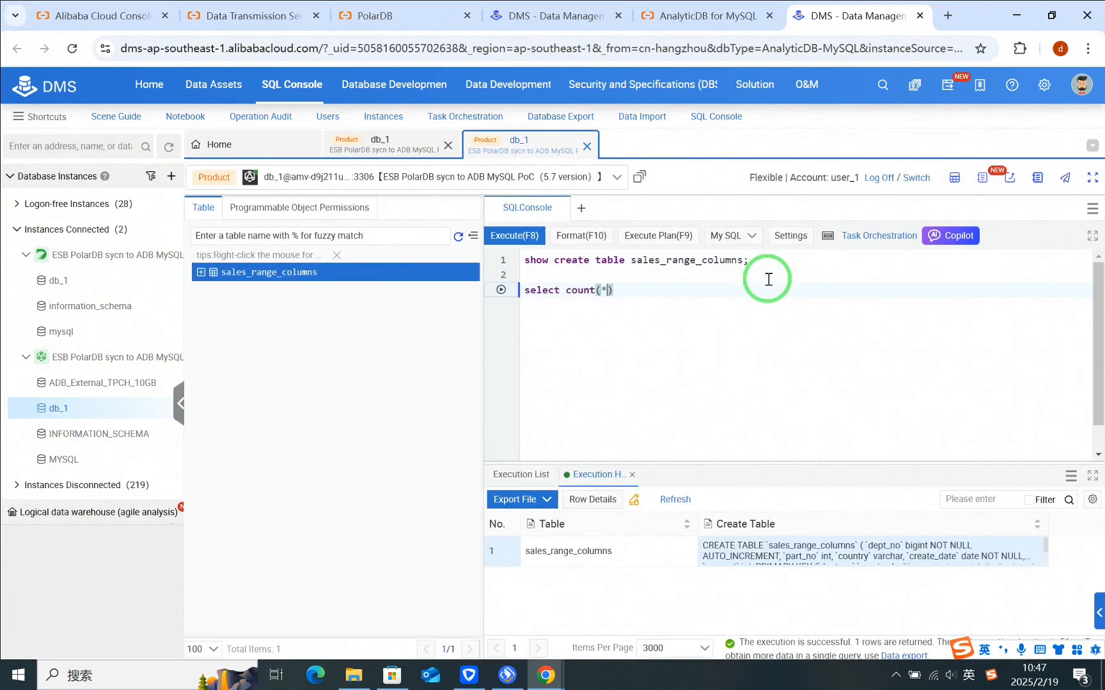
type(") from")
left_click_drag(631, 259, 752, 261)
key("ctrl+c")
left_click(665, 291)
key("ctrl+v")
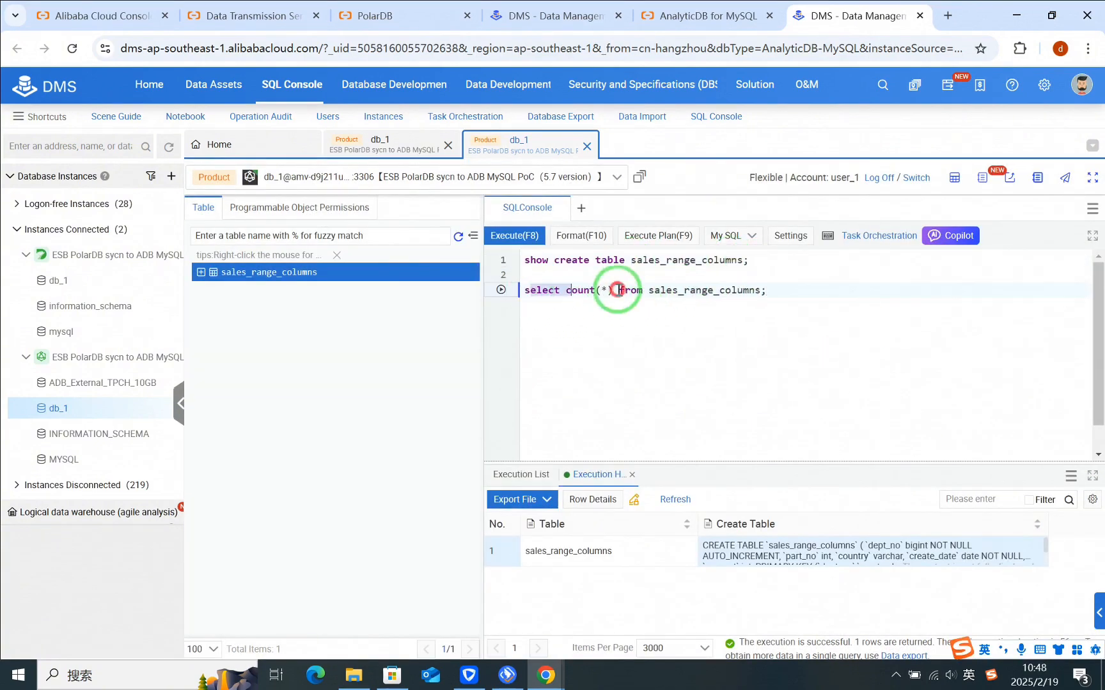
key("F8")
Step: Run SELECT COUNT(*) FROM SALES_RANGE_COLUMNS on the source PolarDB database and compare its row count with the destination's
left_click(374, 142)
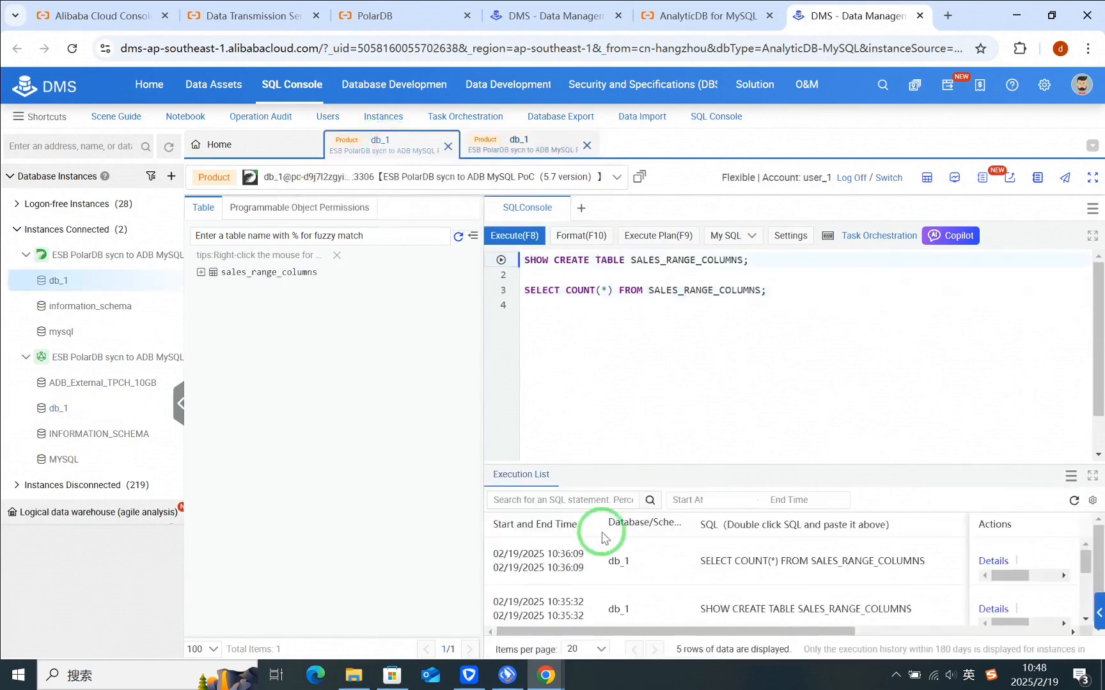
left_click(542, 298)
left_click_drag(541, 300, 492, 289)
key("F8")
left_click(510, 145)
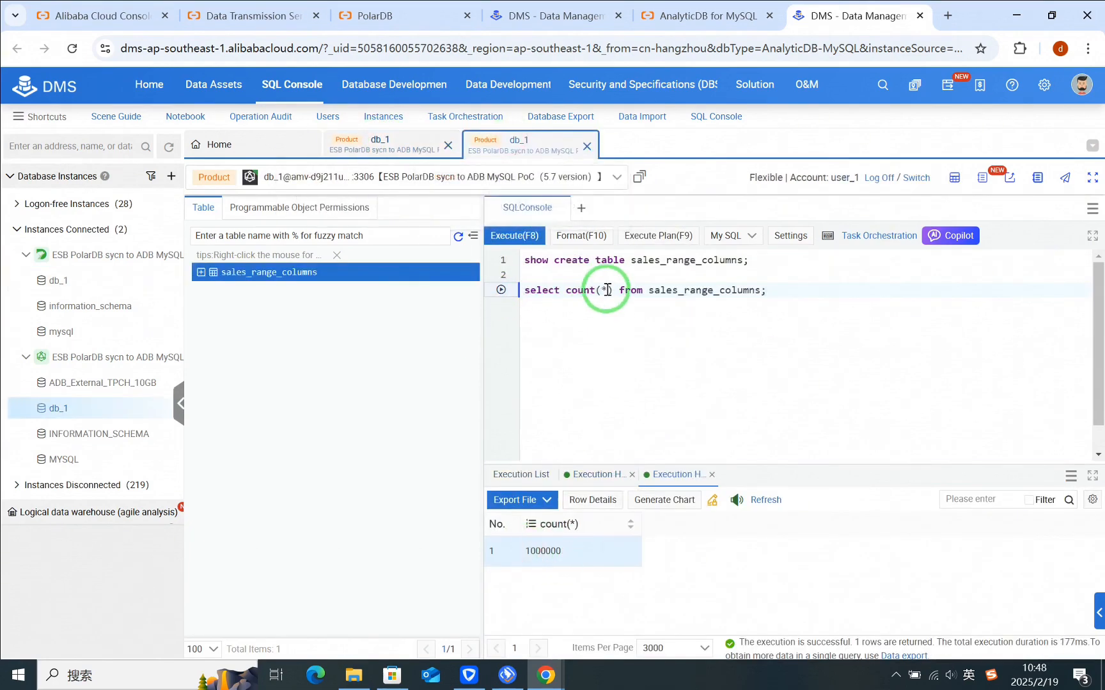
left_click(390, 147)
Step: Add partition p13 with VALUES LESS THAN ('2025-01-01') to the source's sales_range_columns table through an ALTER TABLE statement
left_click(784, 294)
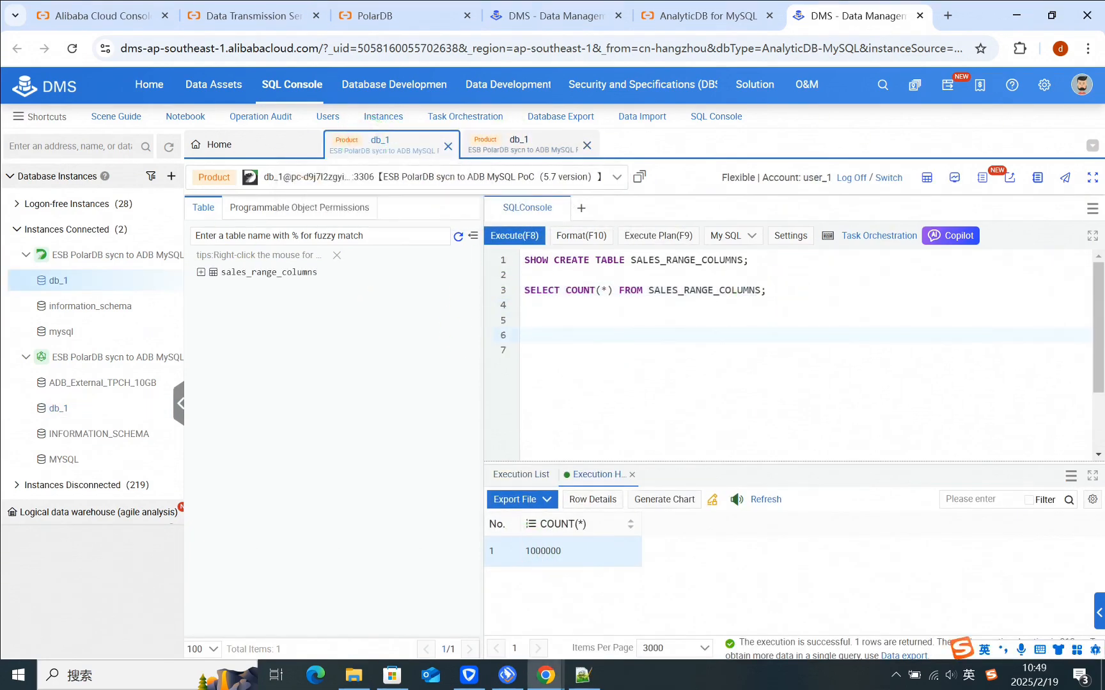
left_click(566, 326)
key("ctrl+v")
mouse_move(523, 321)
left_mouse_down()
mouse_move(1078, 320)
mouse_move(510, 323)
left_mouse_up()
left_click(1069, 351)
left_click(501, 321)
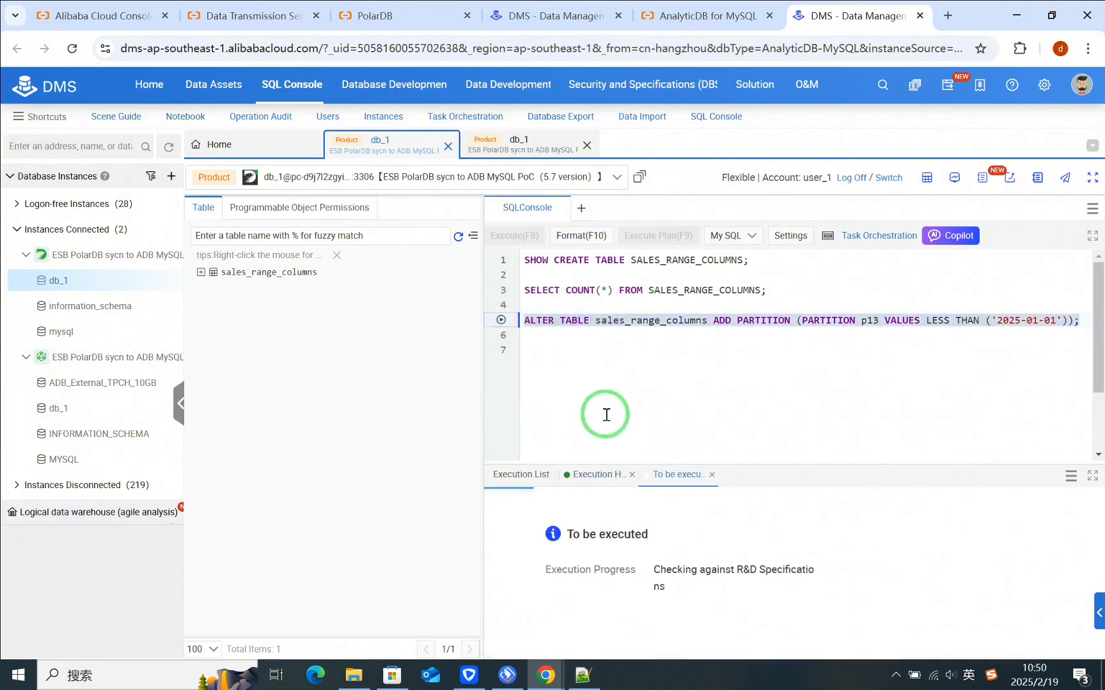
left_click(668, 627)
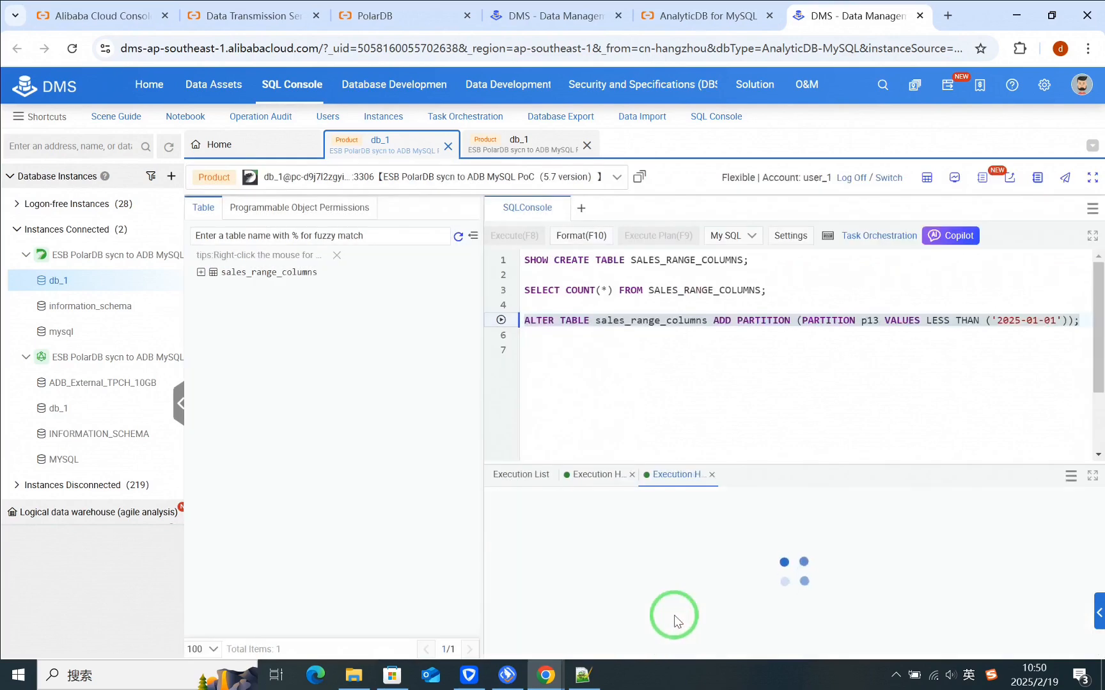
Step: Rerun SHOW CREATE TABLE on the source table and examine the p13 partition definition in the full statement
left_click(646, 381)
left_click_drag(749, 260, 508, 269)
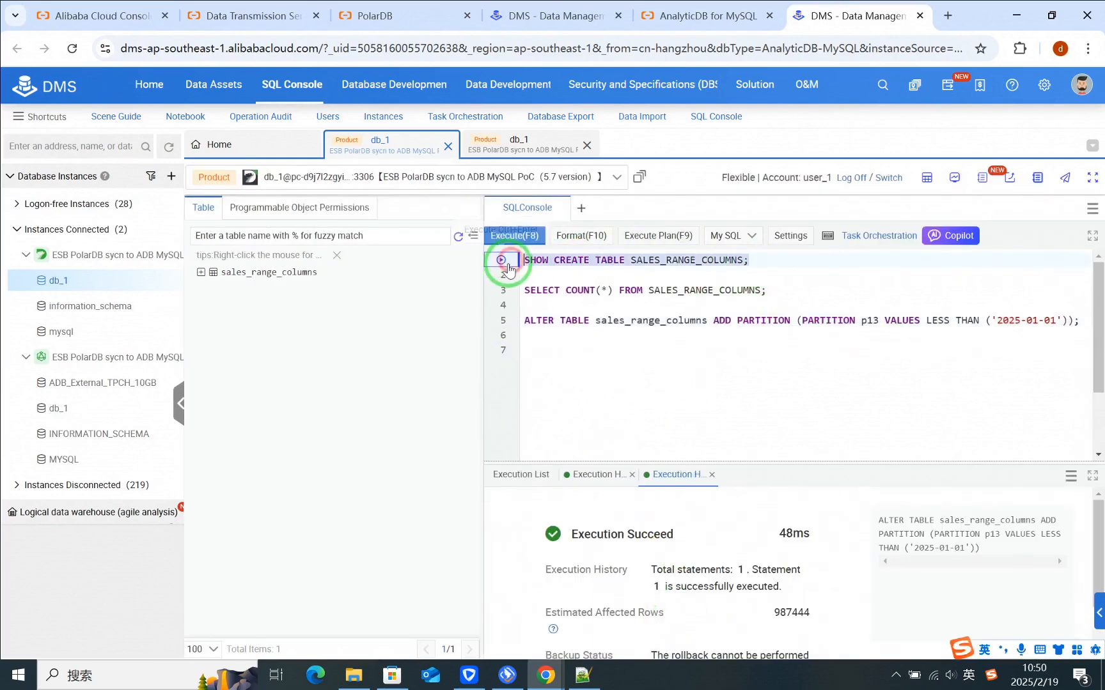
left_click(507, 265)
left_click(811, 559)
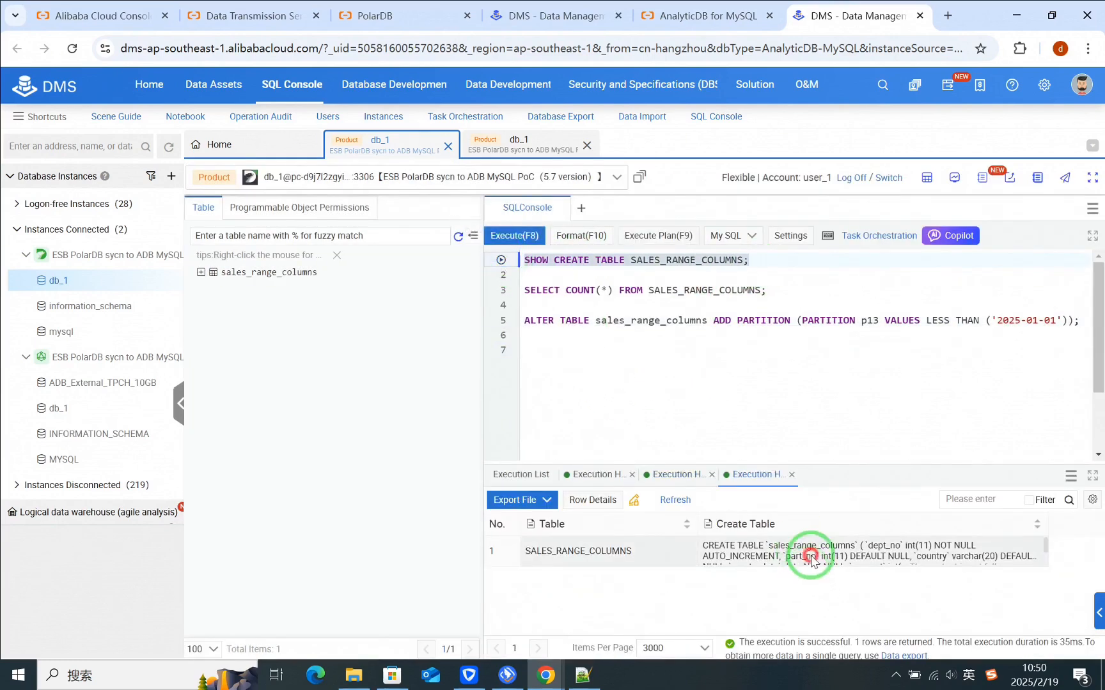
double_click(810, 559)
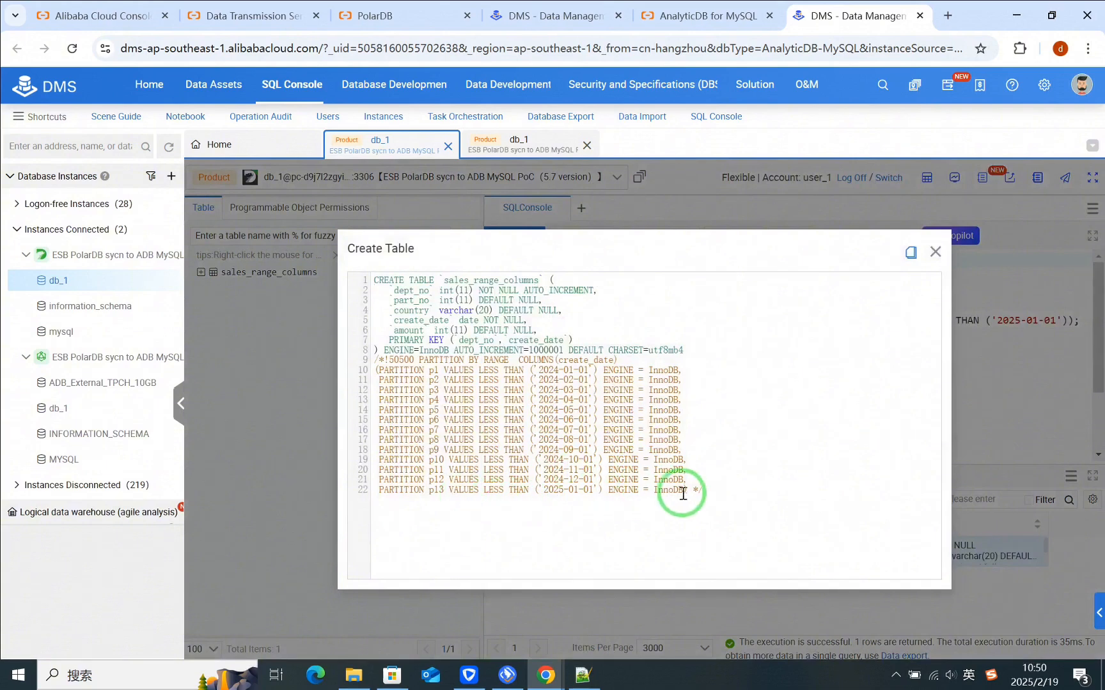
left_click_drag(683, 491, 377, 492)
left_click(935, 252)
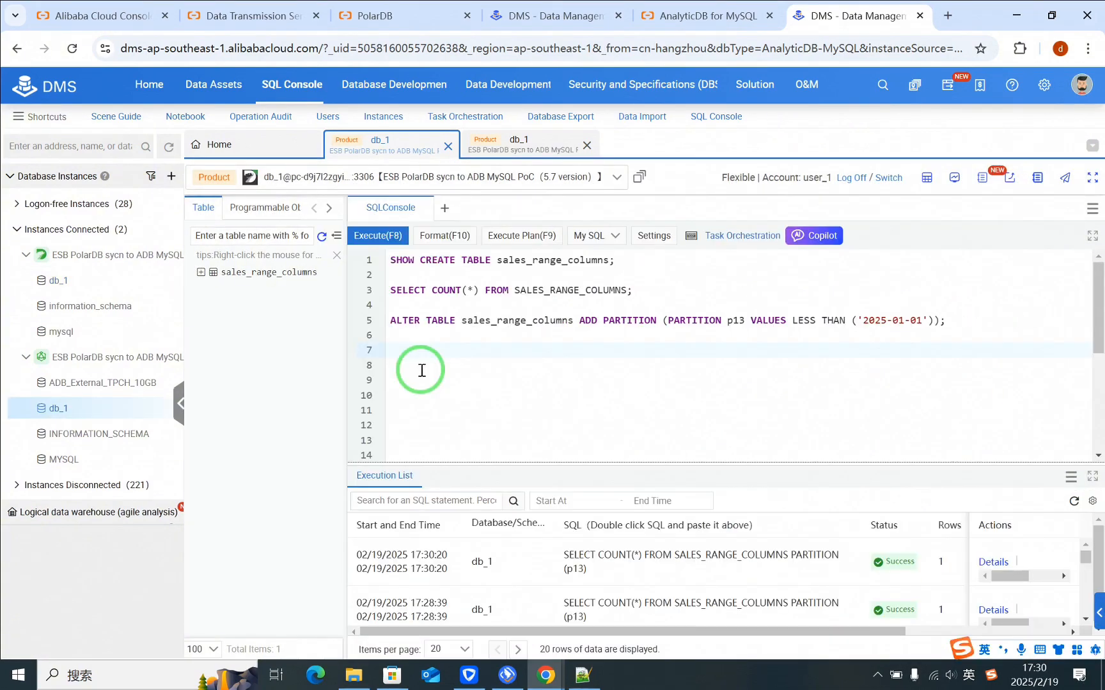
Step: Add and run "SELECT COUNT(*) FROM SALES_RANGE_COLUMNS PARTITION (p13);" on the source database
key("ctrl+v")
left_click(365, 351)
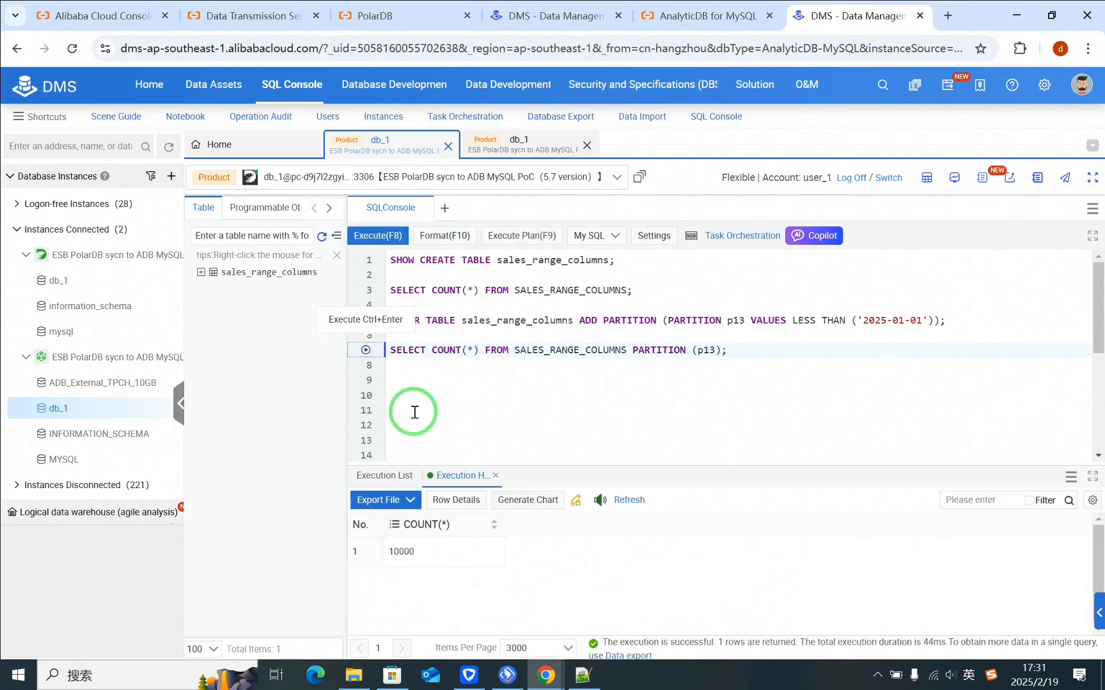
left_click(471, 391)
left_click(397, 553)
Step: Add and run a source row count of SALES_RANGE_COLUMNS where CREATE_DATE is BETWEEN '2024-12-01' AND '2025-01-01'
left_click(407, 378)
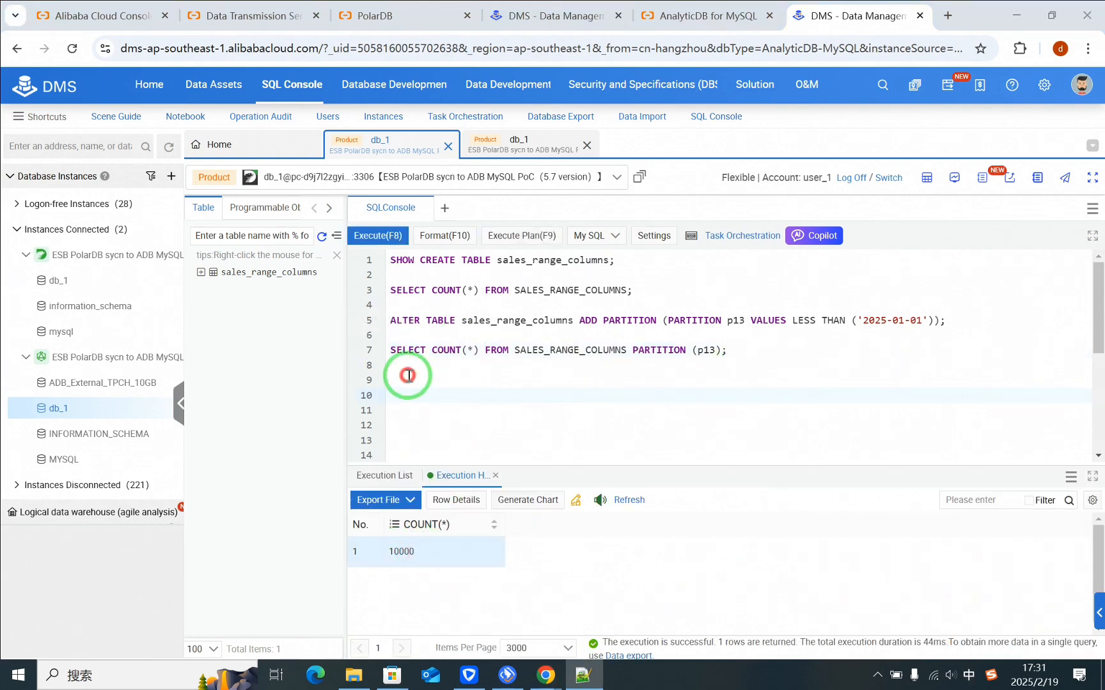
key("ctrl+v")
left_click_drag(793, 380, 970, 384)
left_click(365, 380)
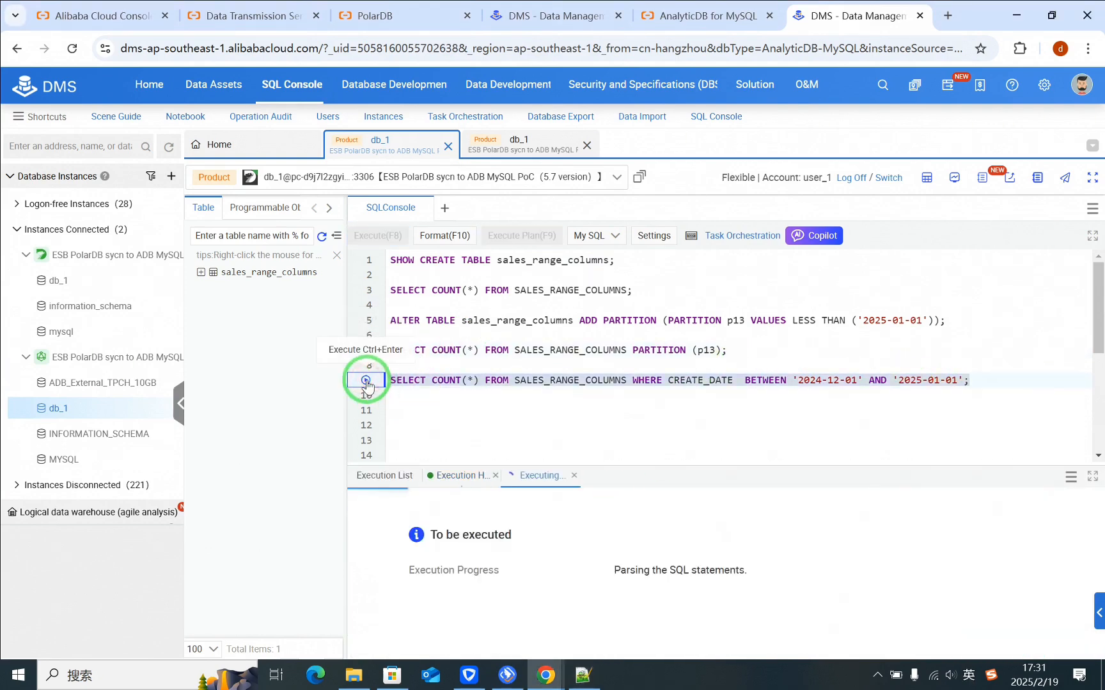
Step: Run the SALES_RANGE_COLUMNS count with CREATE_DATE BETWEEN '2024-12-01' AND '2025-01-01' on the destination AnalyticDB database and check the result
left_click(523, 141)
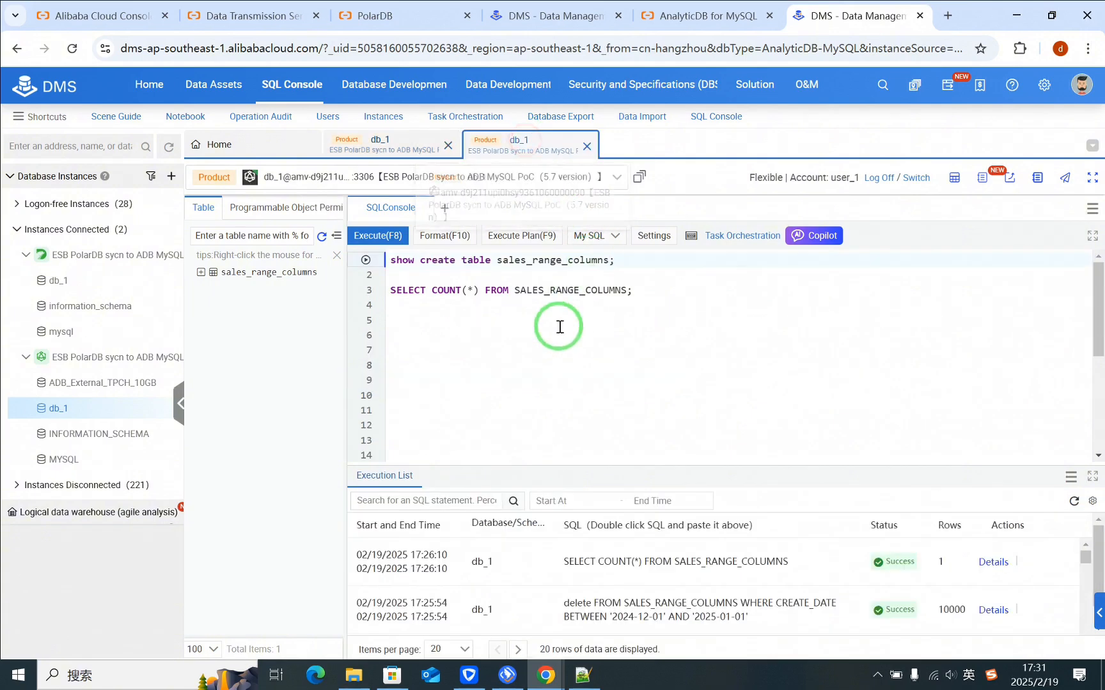
left_click(464, 327)
key("ctrl+v")
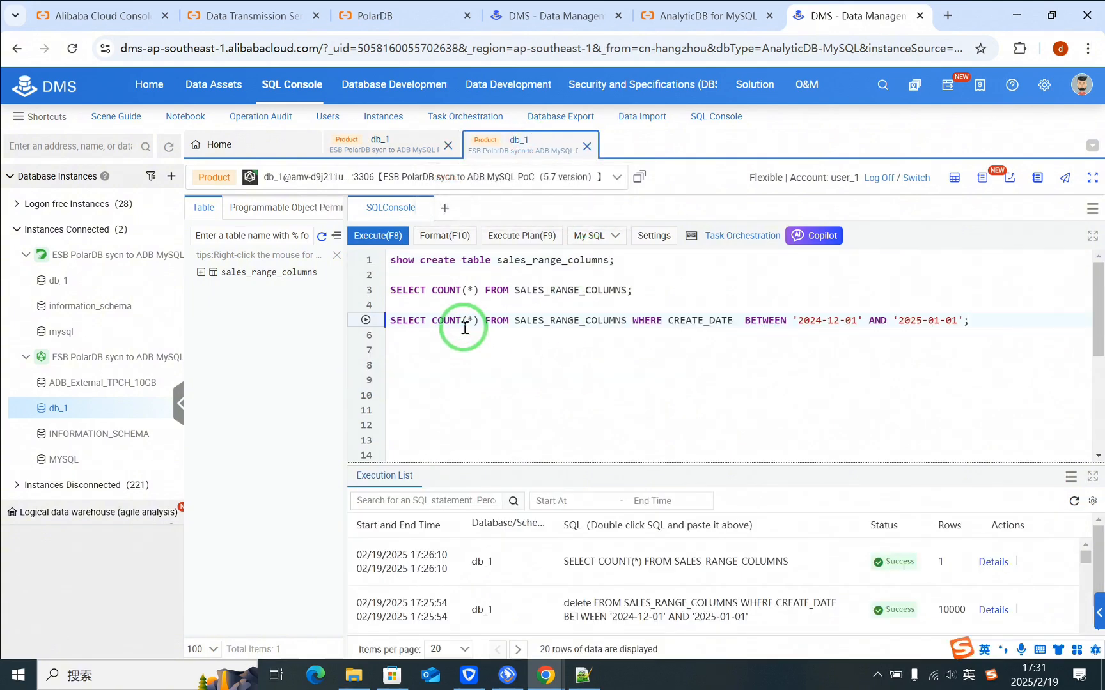
left_click(365, 320)
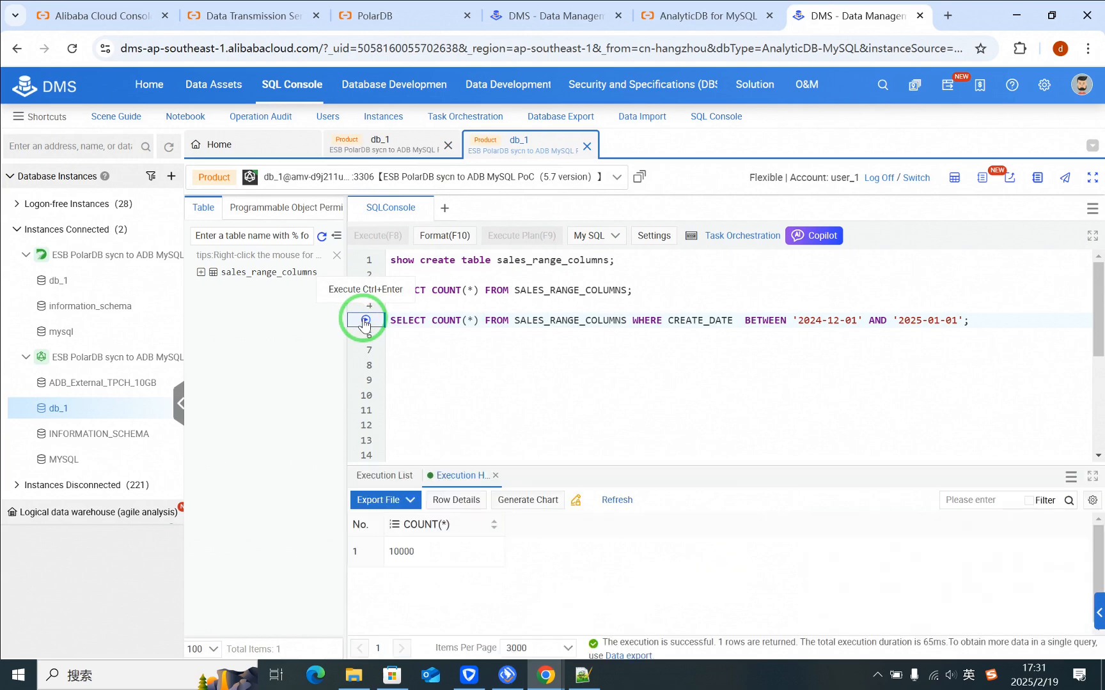
left_click(390, 551)
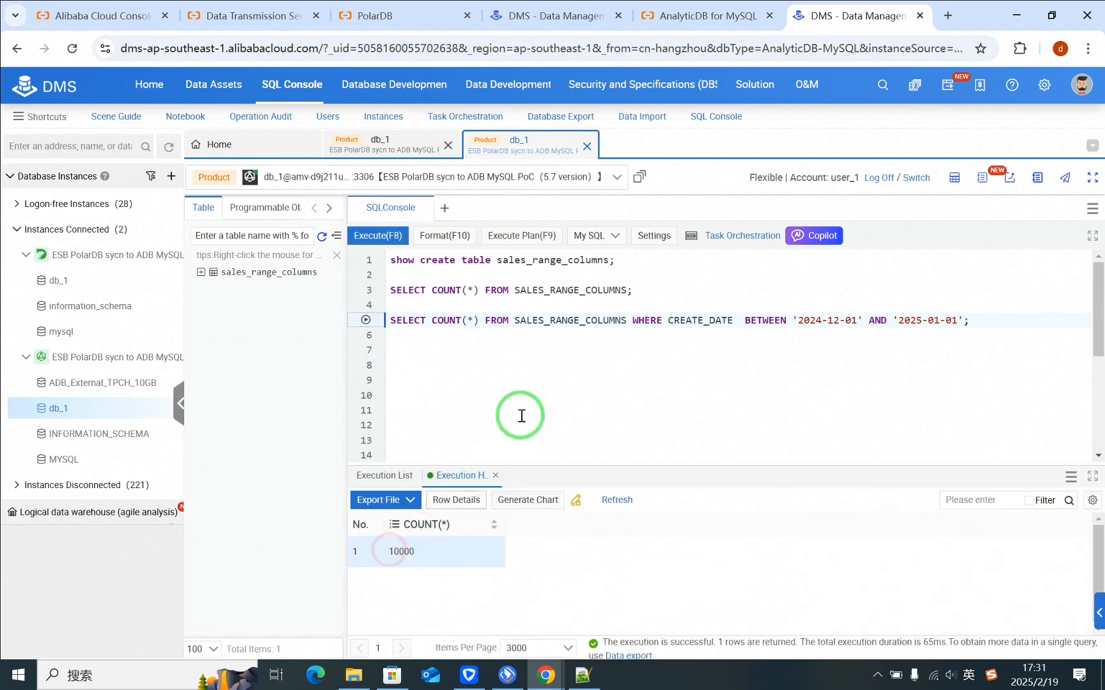
Step: Return to the source database's console and add an int(11) column named new_col to sales_range_columns through an ALTER TABLE statement
left_click(412, 143)
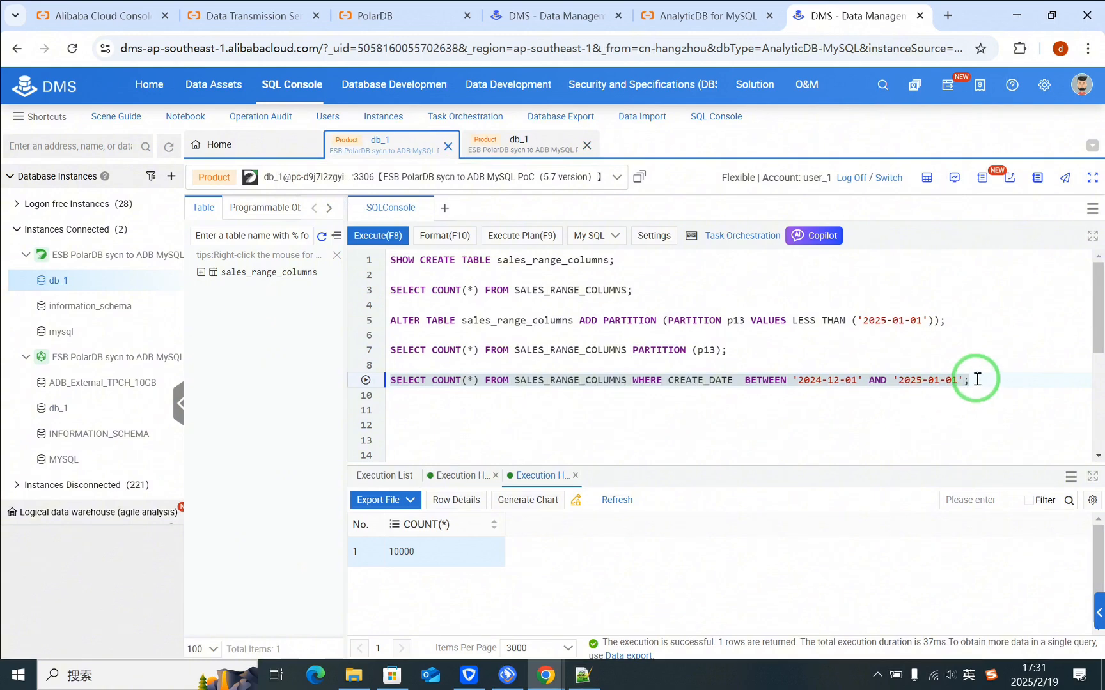
left_click(977, 379)
key("Return")
key("Return")
left_click(415, 413)
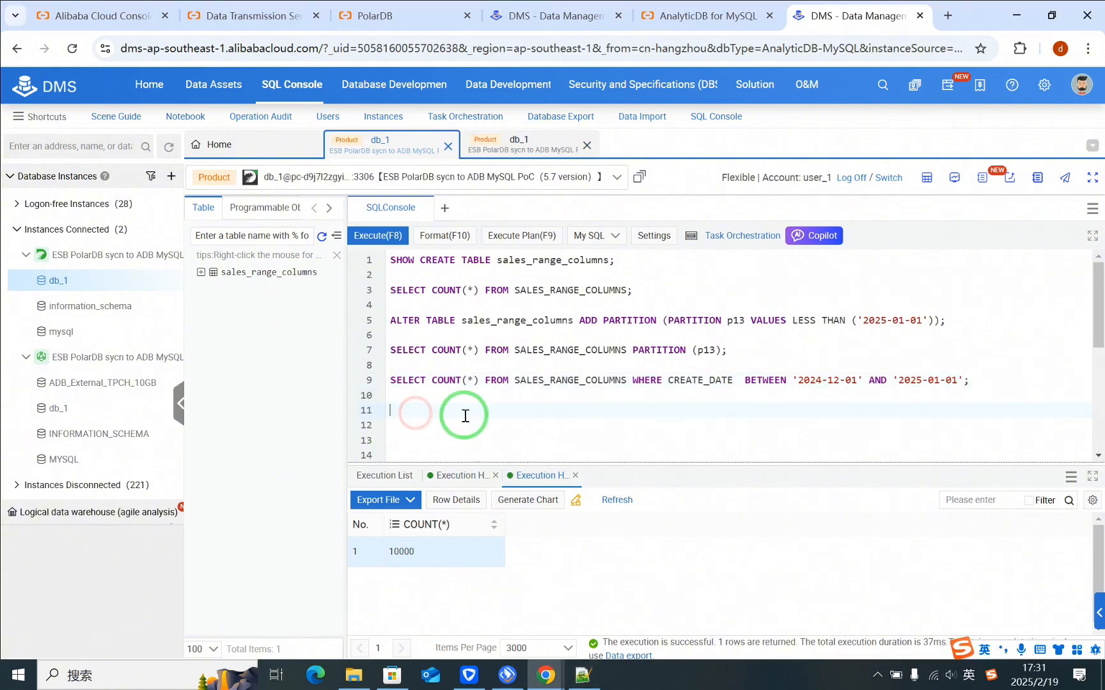
key("ctrl+v")
left_click_drag(579, 410, 629, 409)
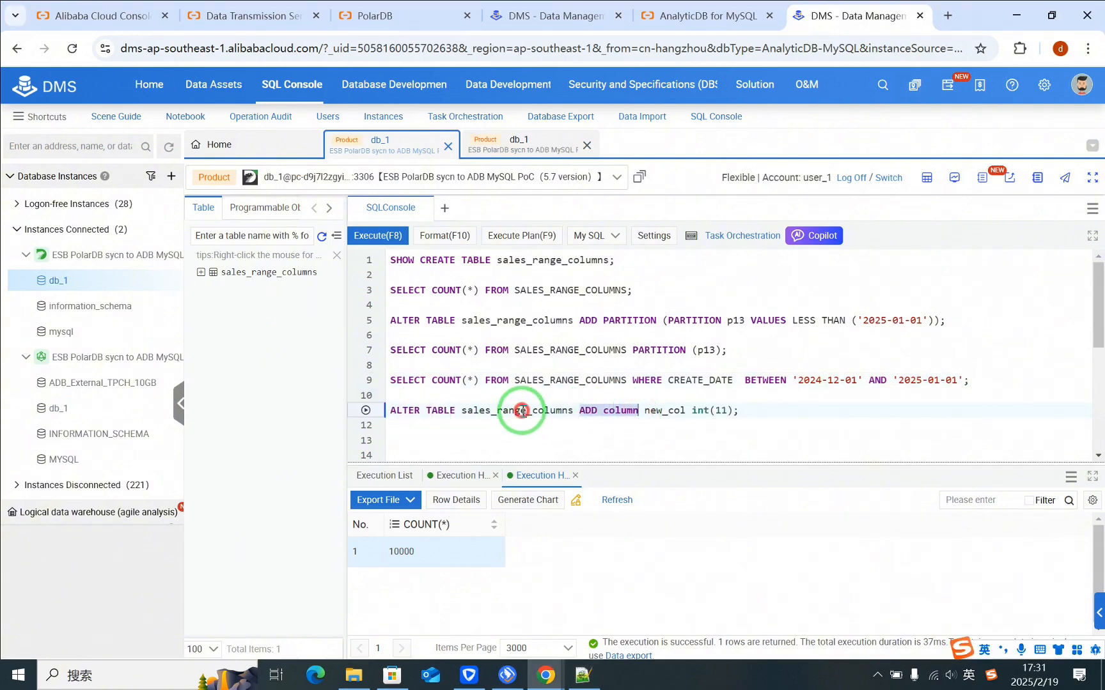
left_click(366, 410)
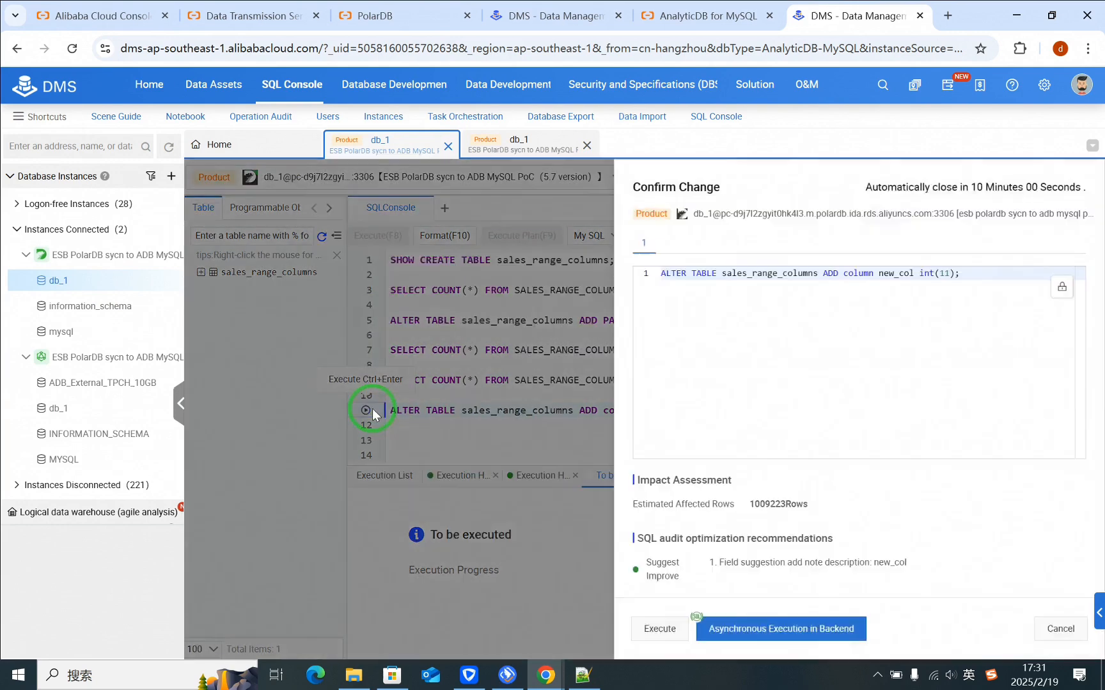
left_click(649, 625)
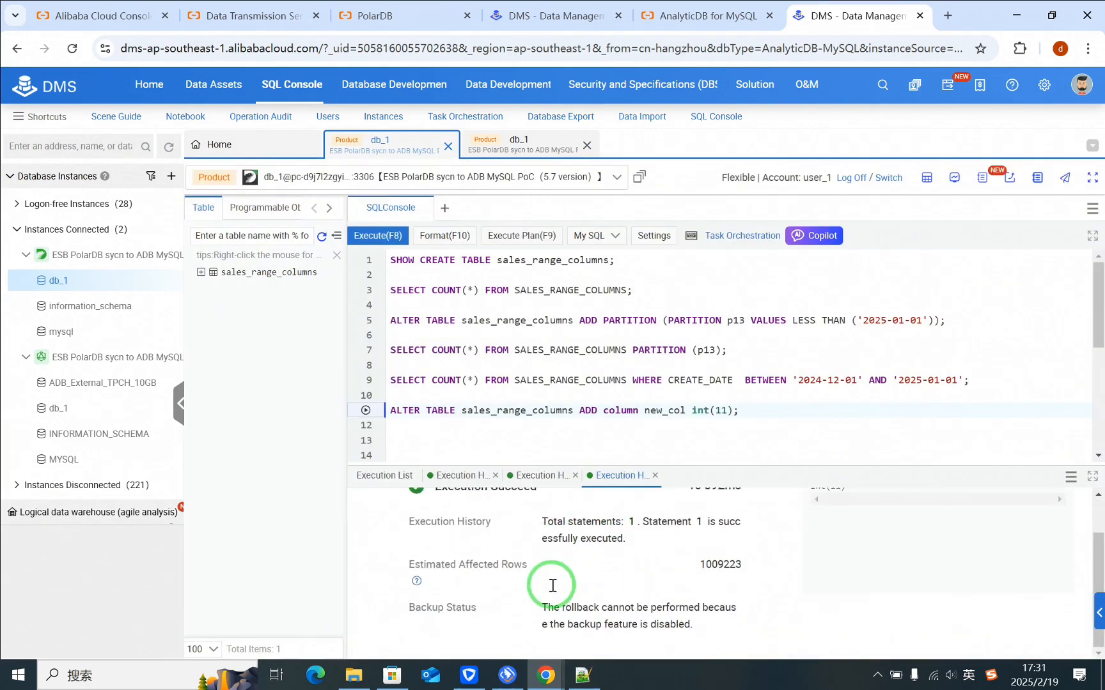
Step: Rerun SHOW CREATE TABLE on the source table and examine the new_col column definition in the full statement
left_click(365, 260)
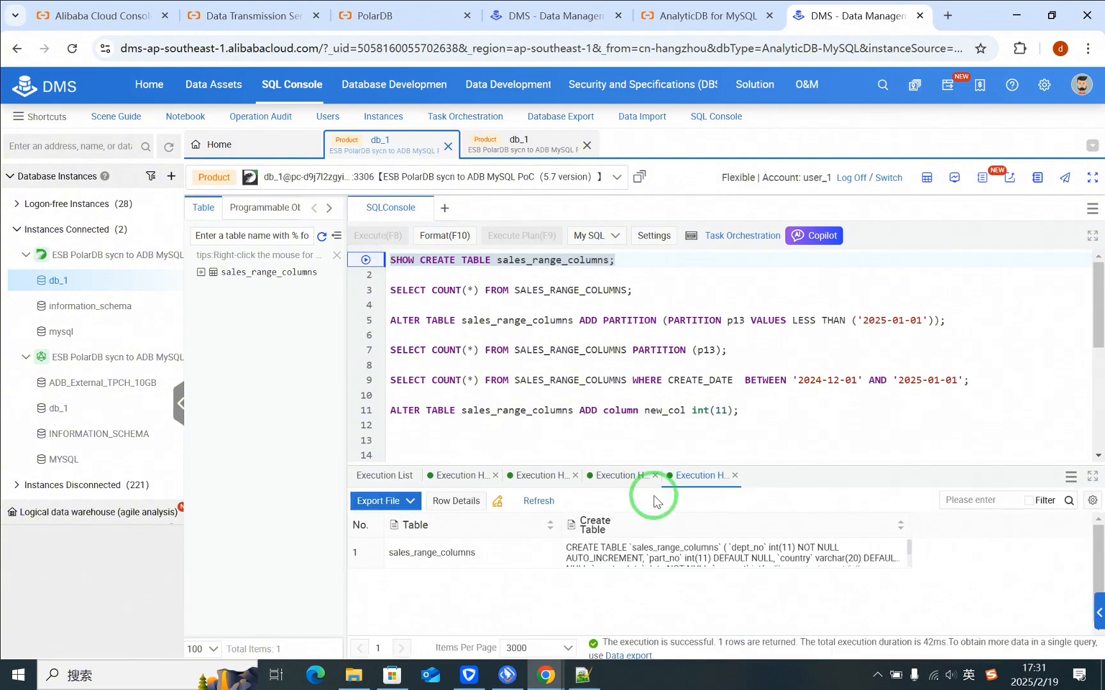
double_click(666, 557)
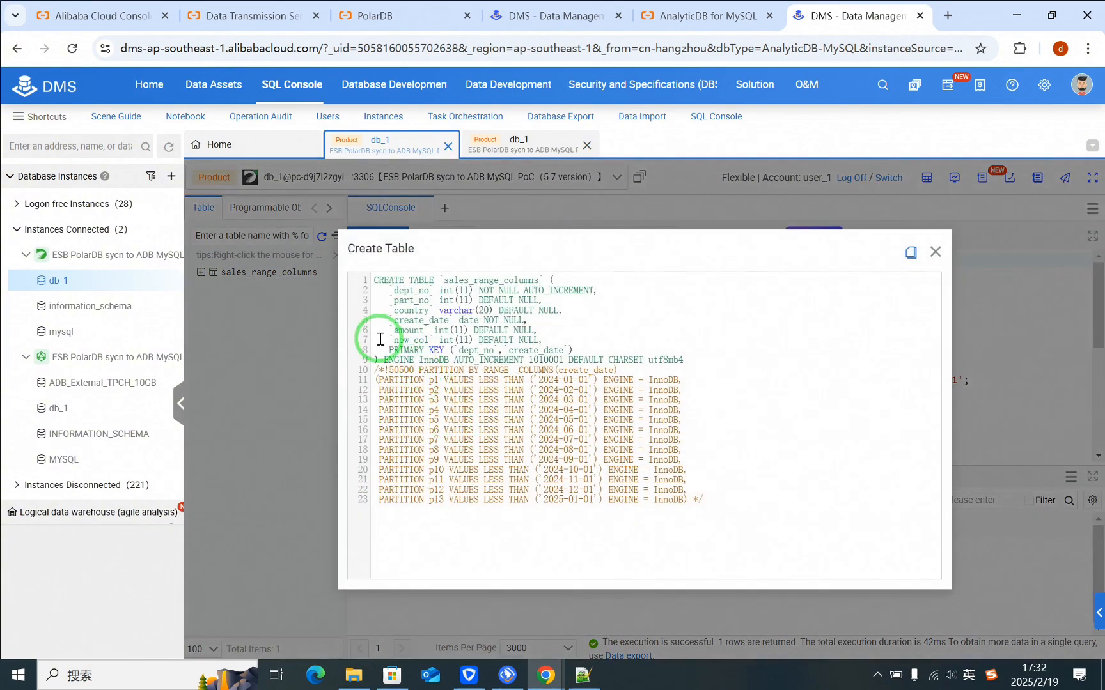
left_click_drag(380, 339, 518, 340)
left_click(934, 252)
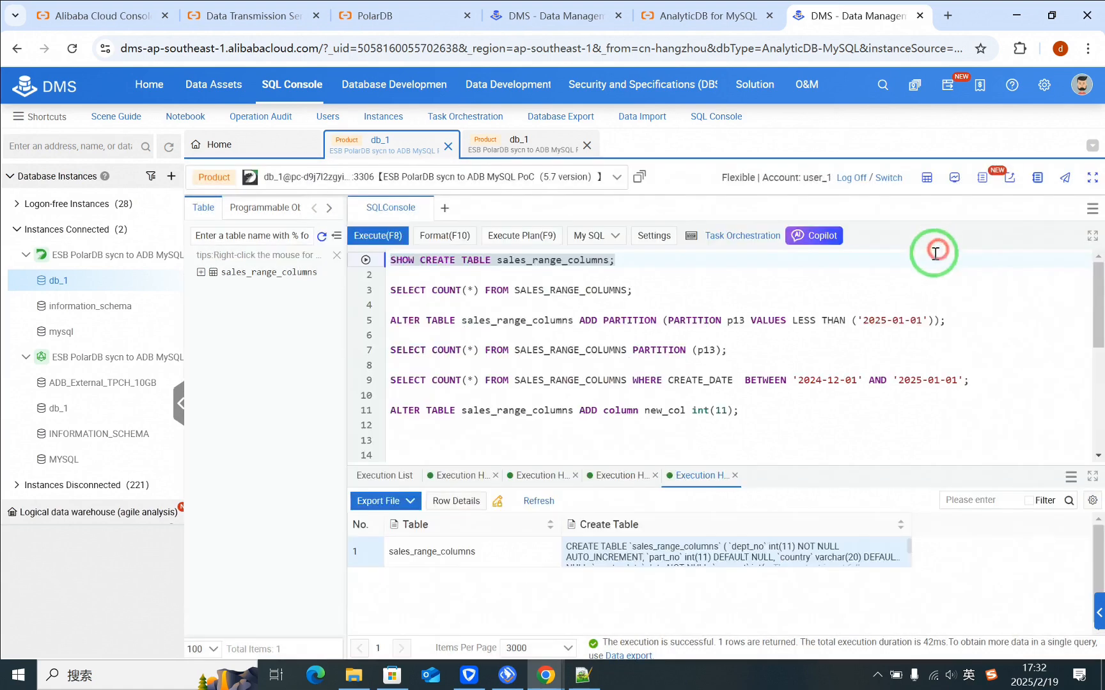
Step: Rerun "show create table sales_range_columns;" on the destination AnalyticDB database and open the full create statement to check for new_col
left_click(515, 142)
left_click(429, 359)
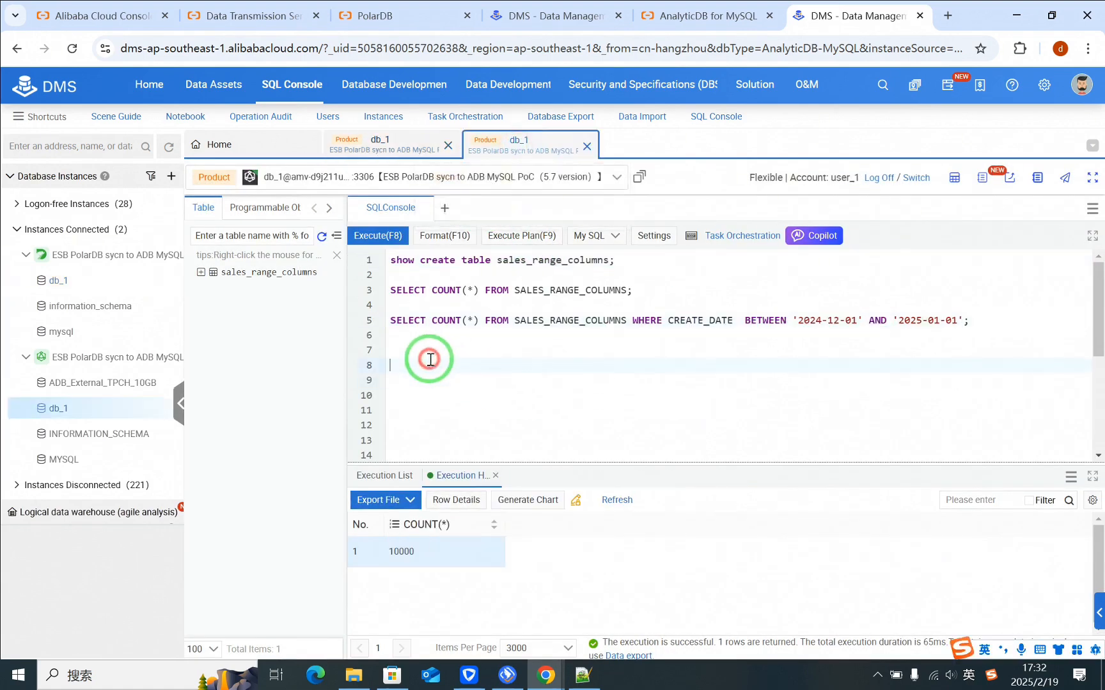
left_click(394, 260)
left_click(365, 260)
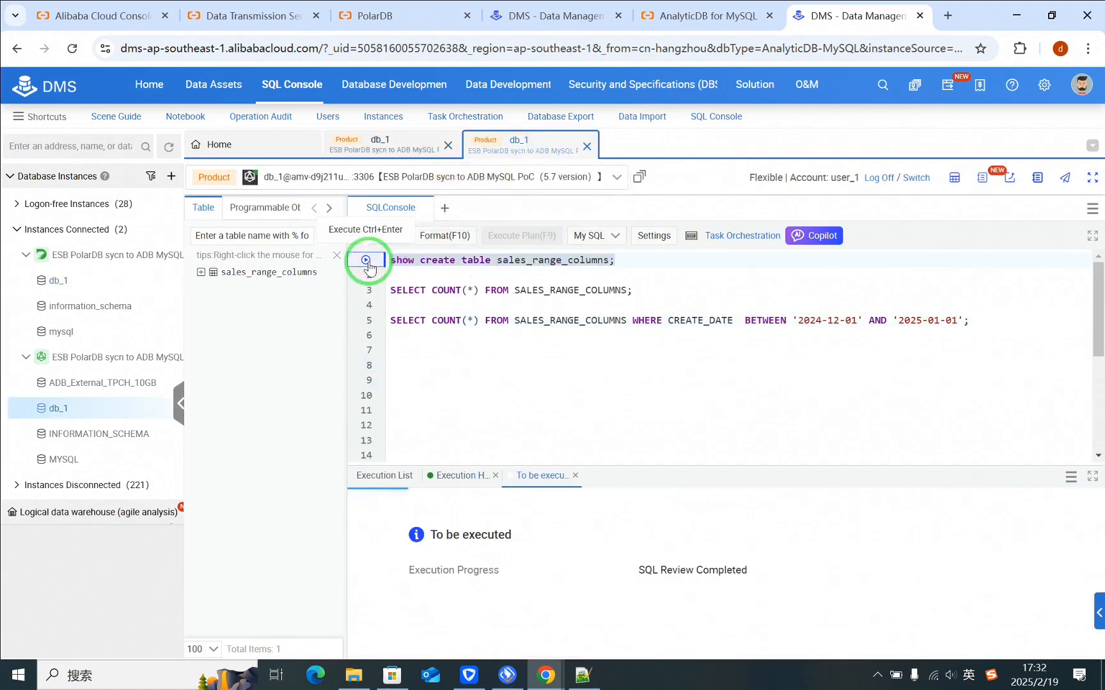
double_click(678, 549)
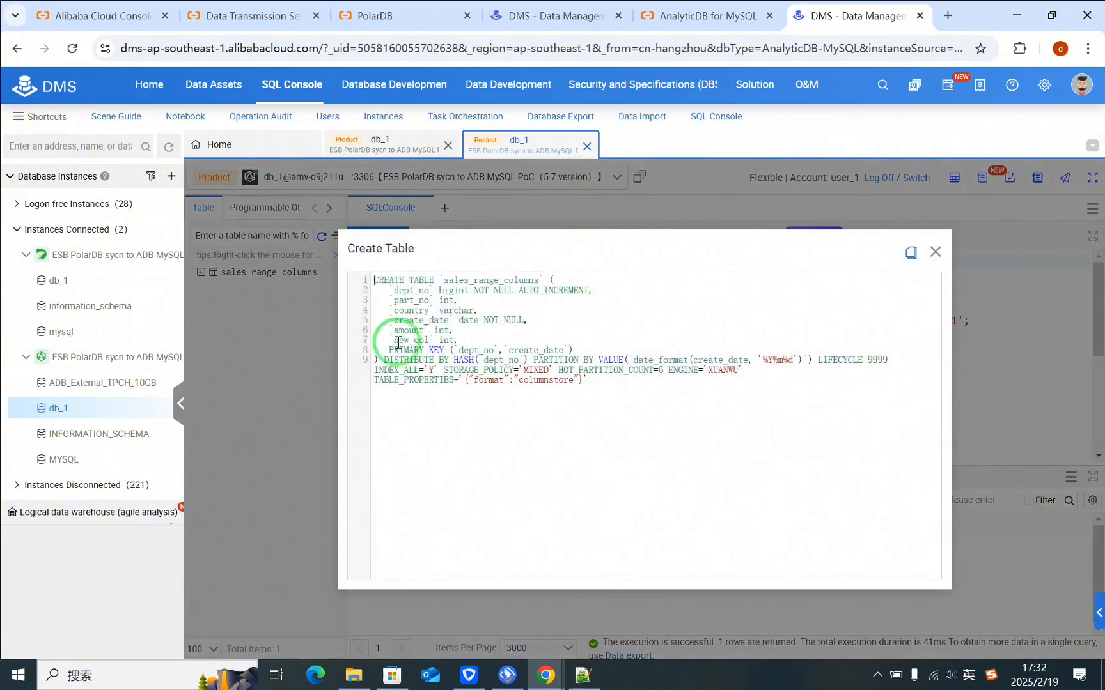
Step: Examine the new_col definition in the destination table's full create statement
left_click_drag(390, 342, 449, 345)
left_click(892, 291)
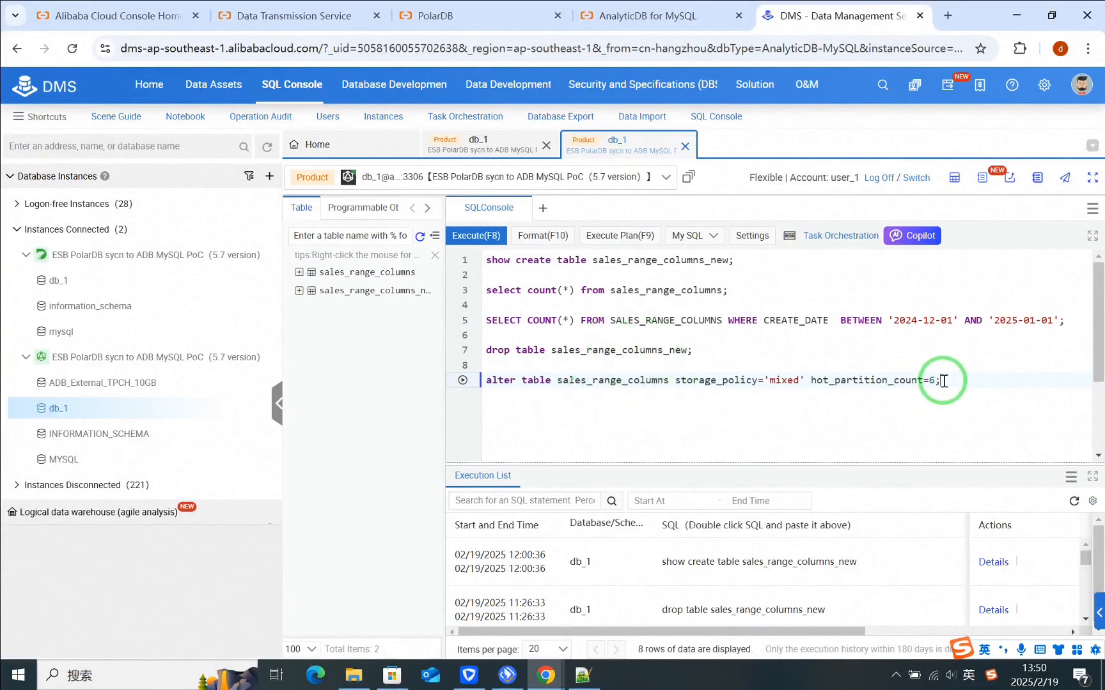
Step: Run "alter table sales_range_columns storage_policy='mixed' hot_partition_count=6;" on the destination database, confirm the change and check its execution result
left_click_drag(943, 380, 504, 381)
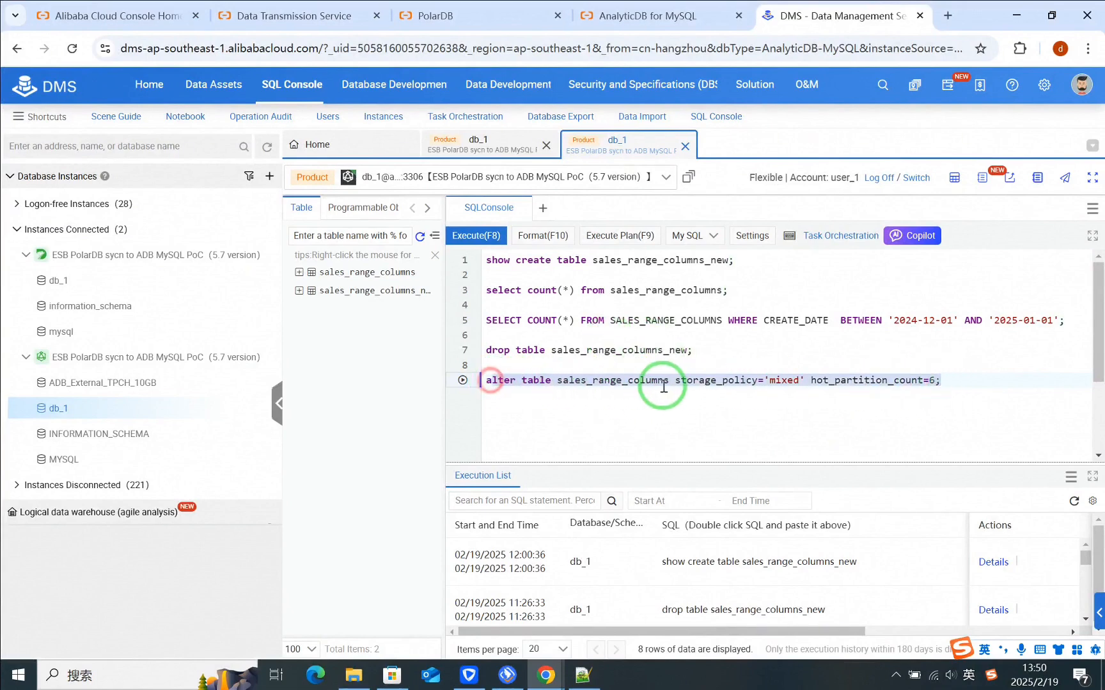
left_click(640, 383)
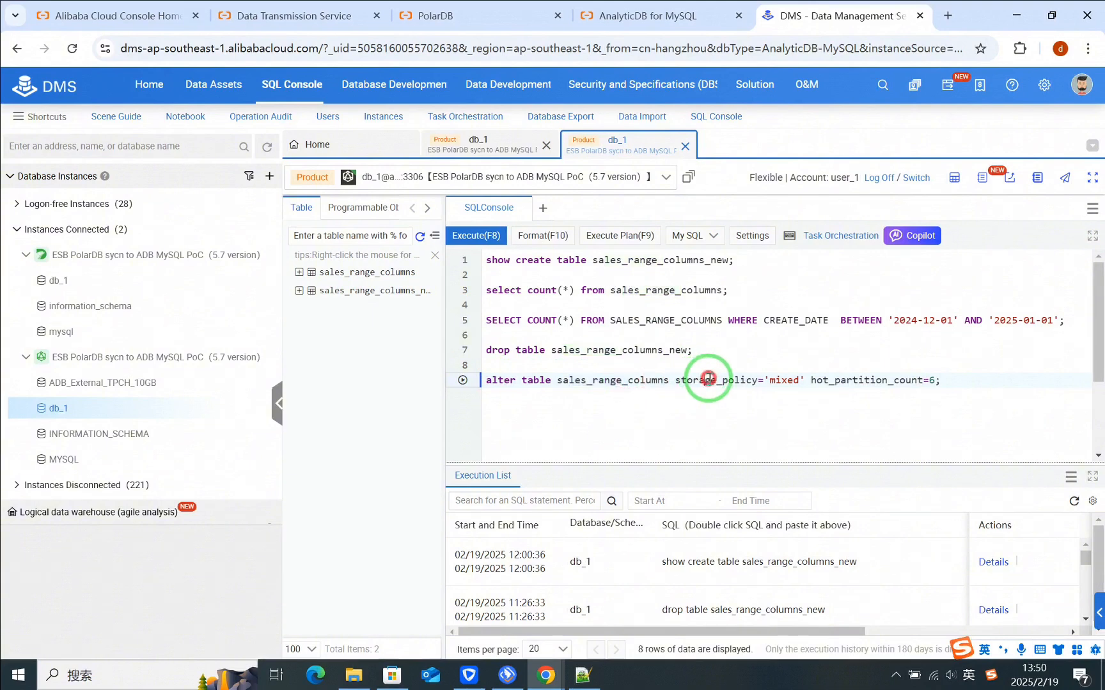
left_click_drag(706, 380, 774, 381)
left_click_drag(846, 382, 940, 381)
left_click(466, 383)
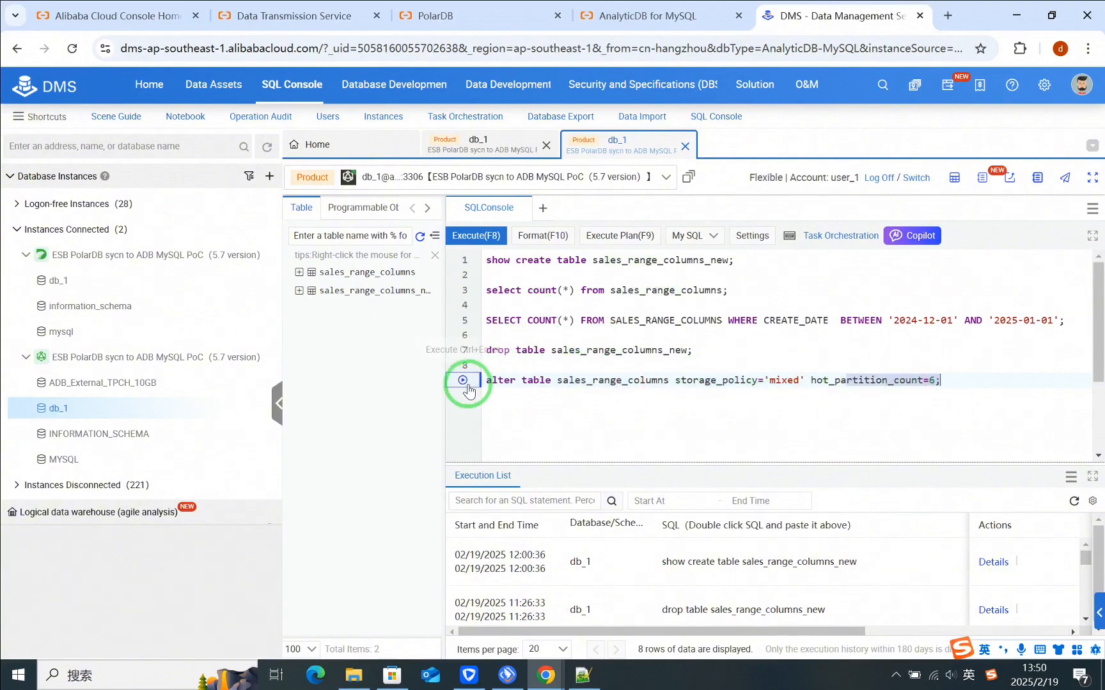
left_click_drag(486, 381, 938, 380)
left_click(464, 382)
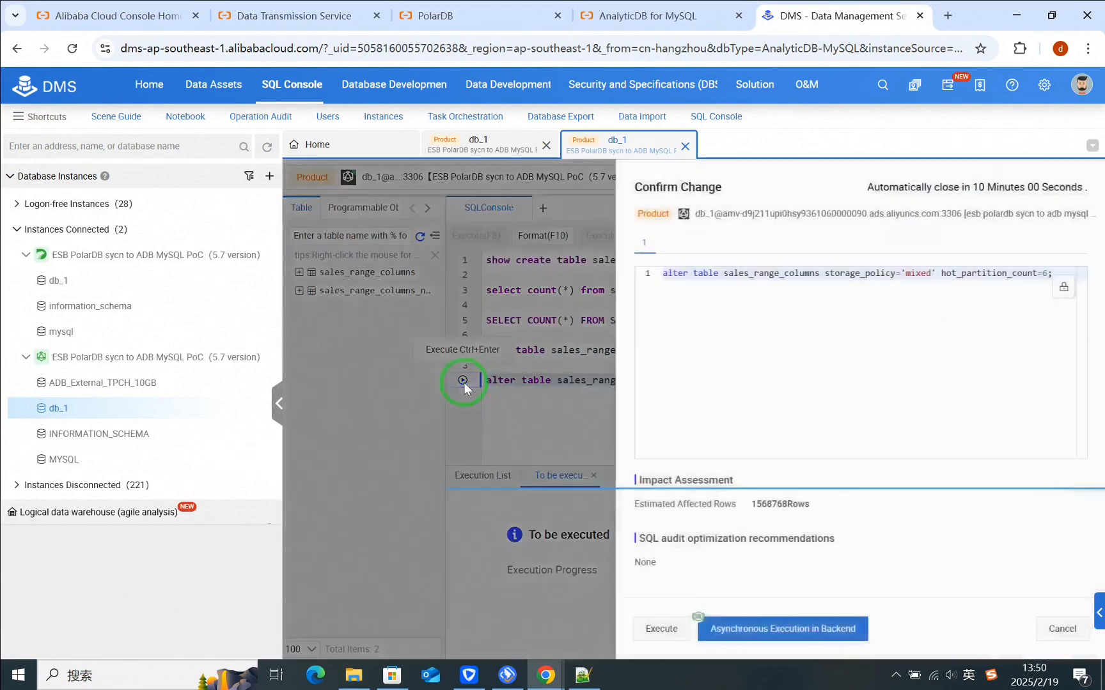
left_click(660, 630)
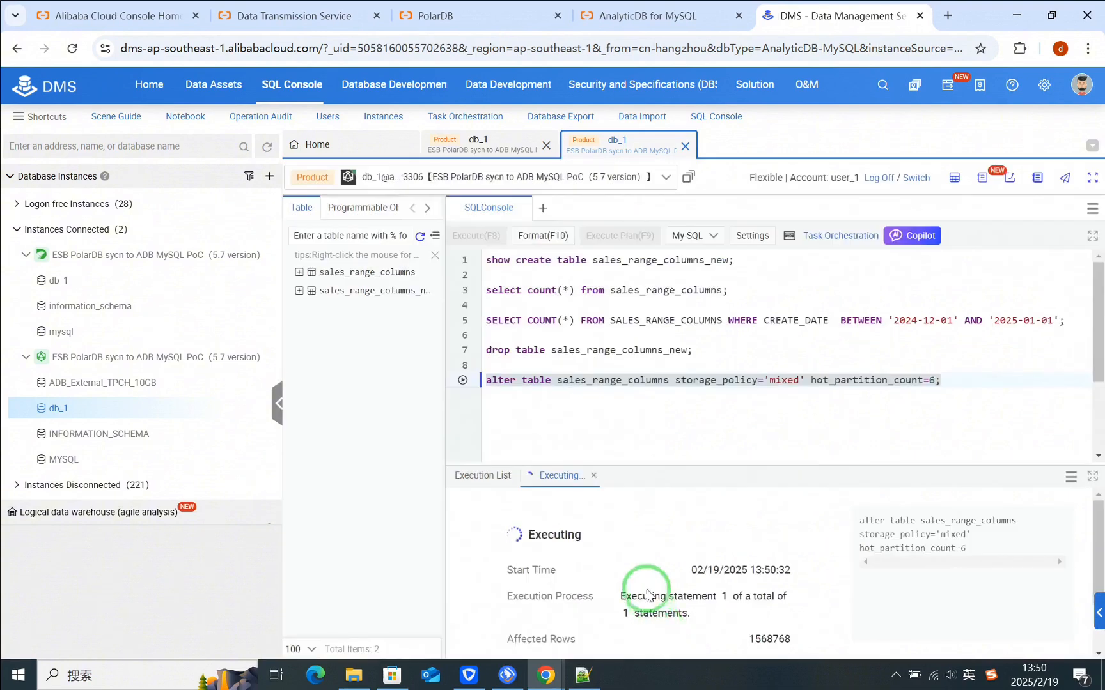
scroll(631, 559, "down", 1)
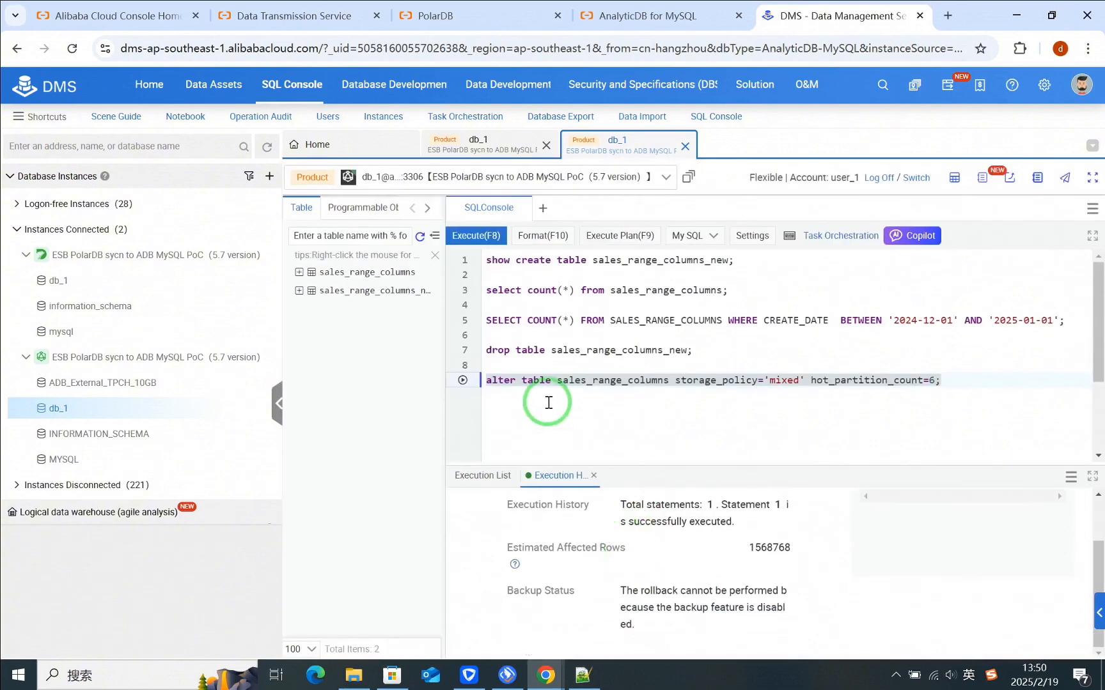
Step: Add and run a query selecting table_name, source_storage_policy, dest_storage_policy, progress and status from information_schema.storage_policy_modify_progress, and view the progress and status columns
left_click(548, 403)
left_click(954, 394)
type("SELECT table_name,source_storage_policy,dest_storage_policy,progress,status FROM information_schema.storage_policy_modify_progress;")
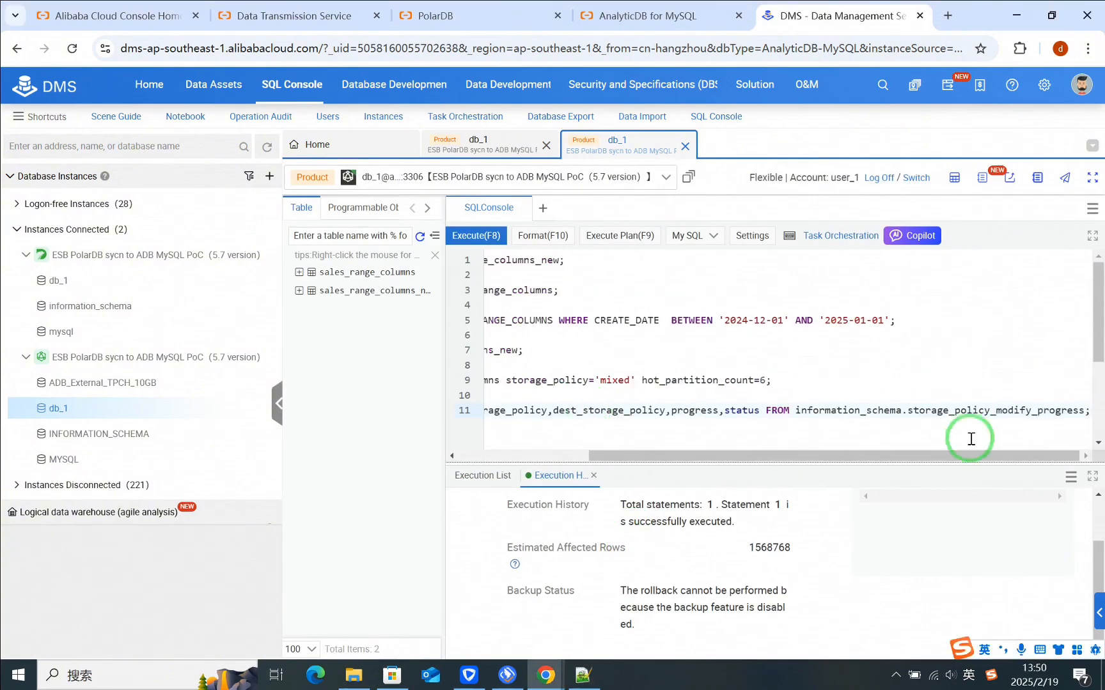
left_click_drag(970, 439, 789, 414)
left_click(461, 409)
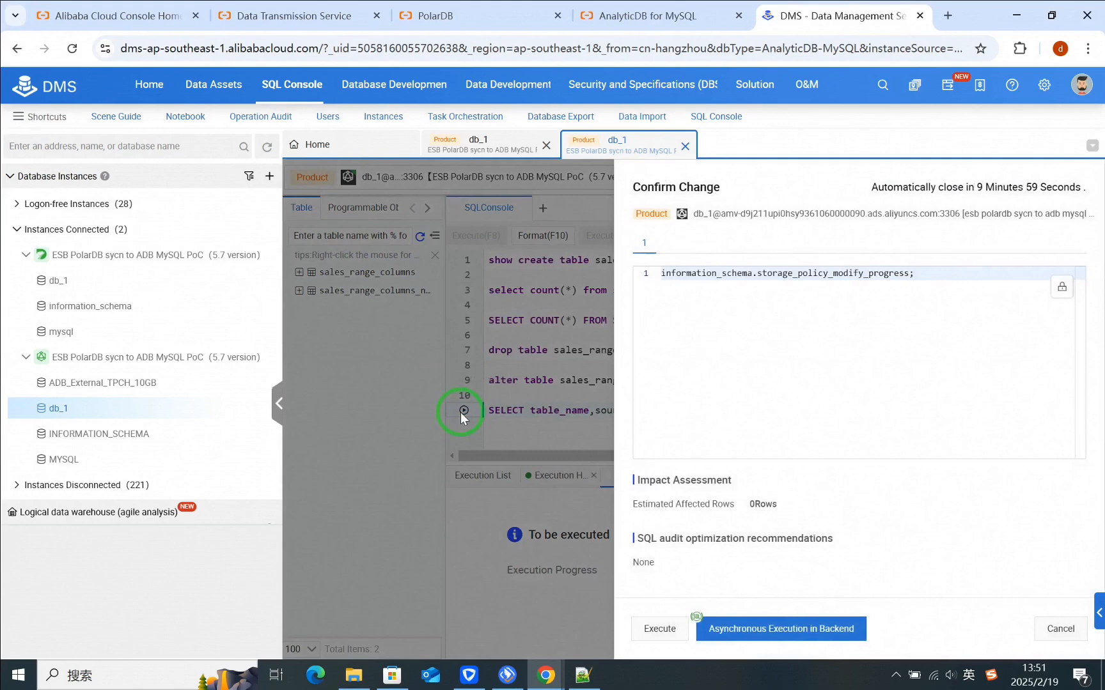
left_click(1060, 627)
left_click(462, 410)
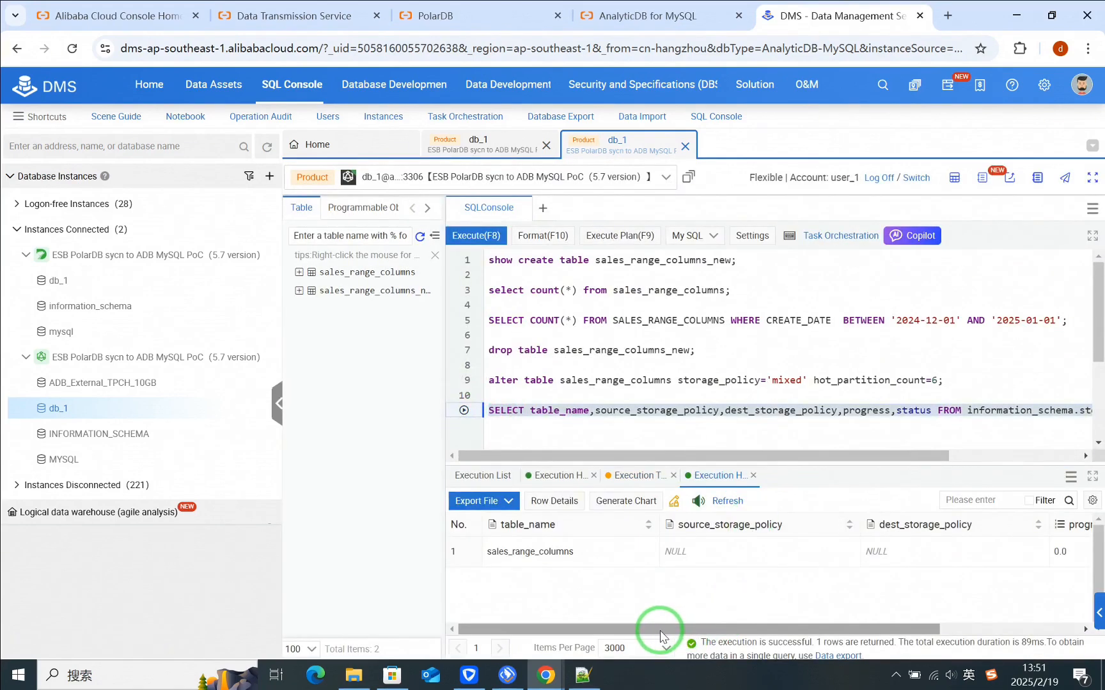
left_click_drag(654, 629, 851, 628)
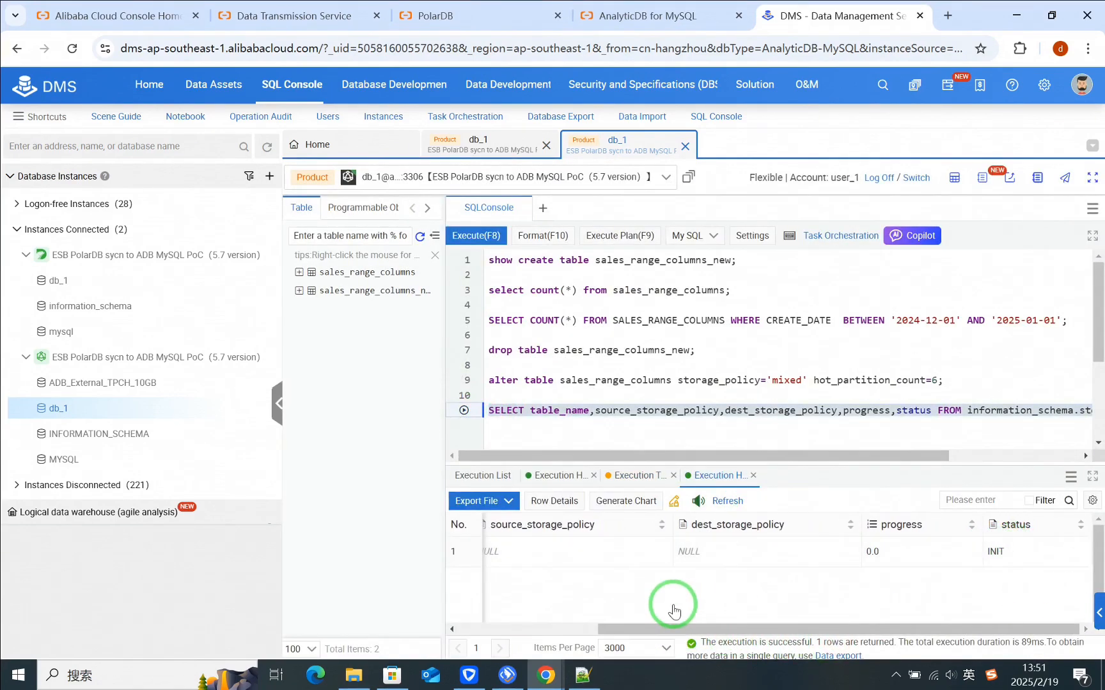
Step: Rerun the storage_policy_modify_progress query to follow the storage policy change of sales_range_columns until it finishes
left_click(462, 380)
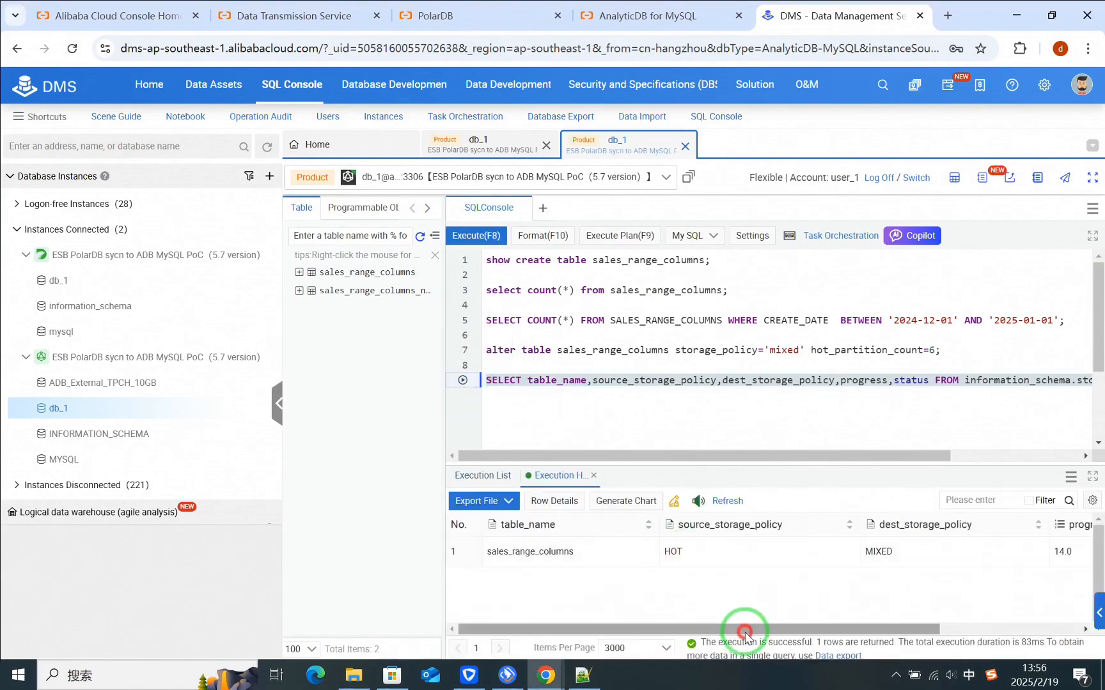
left_click_drag(740, 629, 963, 629)
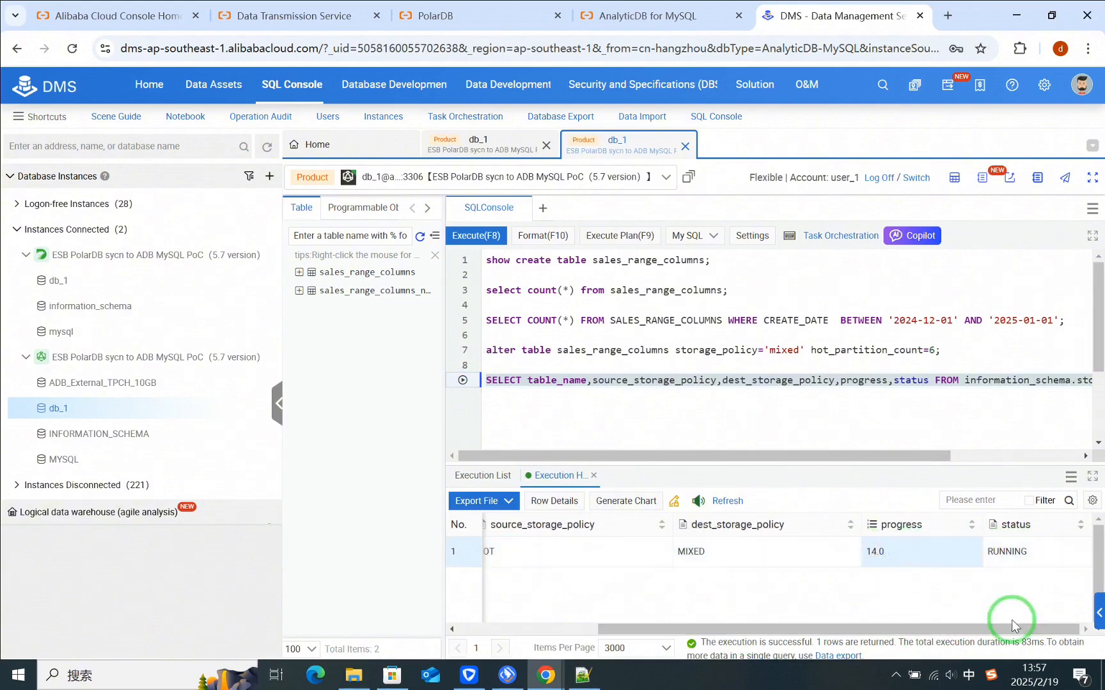
left_click(462, 381)
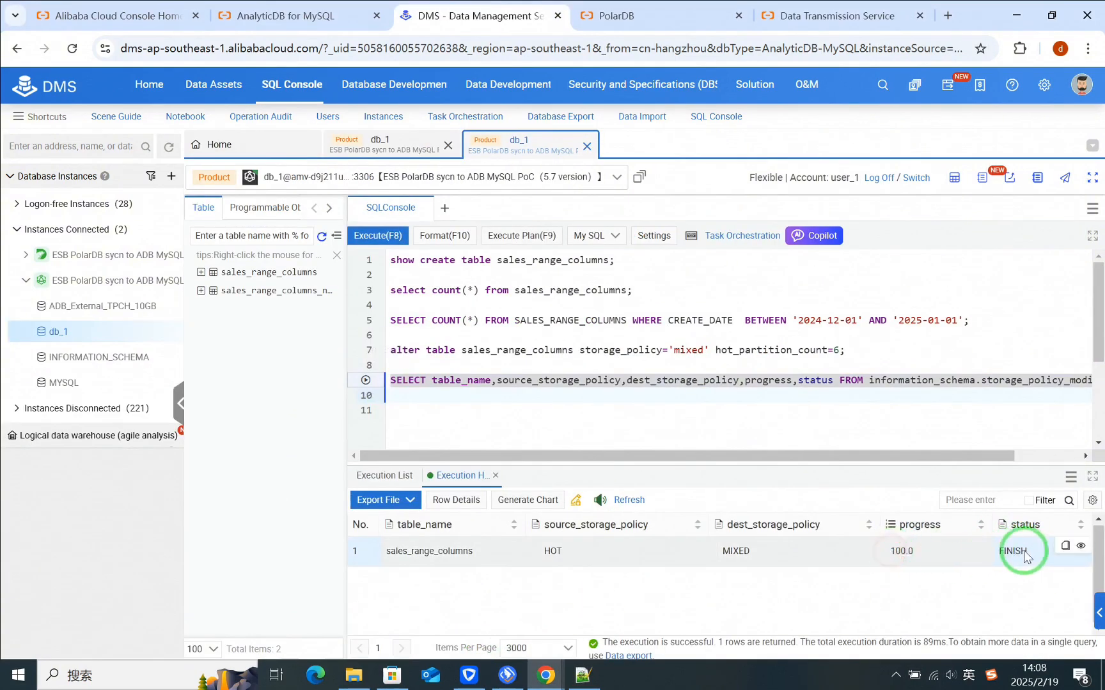
Step: Run "show create table sales_range_columns;" and examine STORAGE_POLICY and HOT_PARTITION_COUNT in the full create statement, then close it
left_click(365, 260)
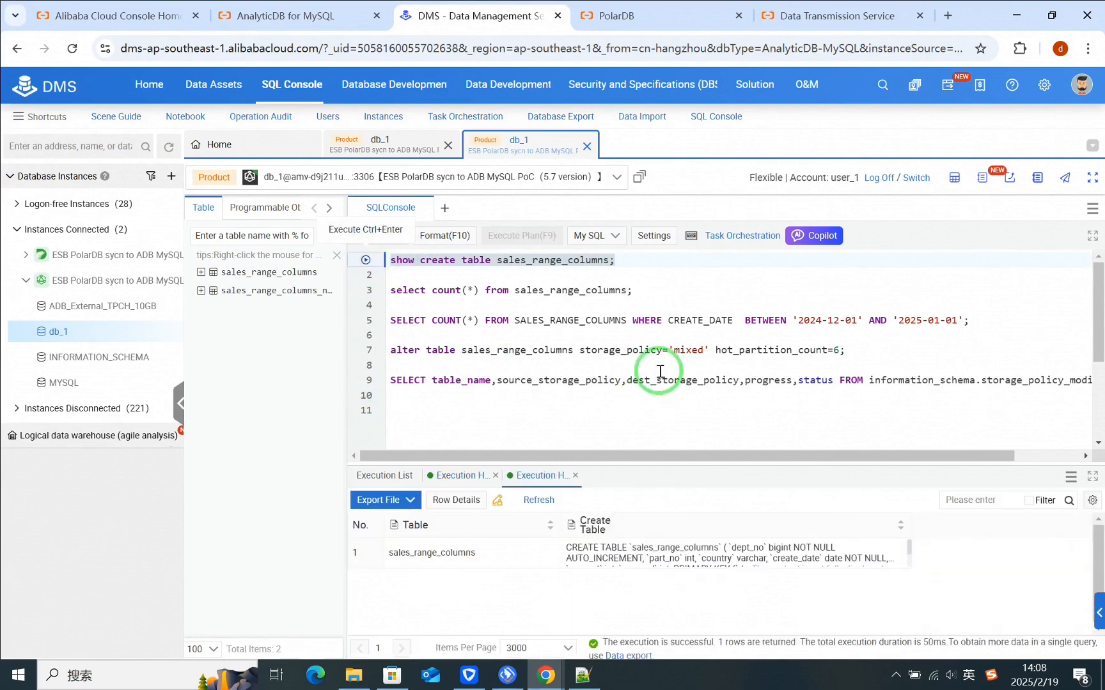
double_click(688, 554)
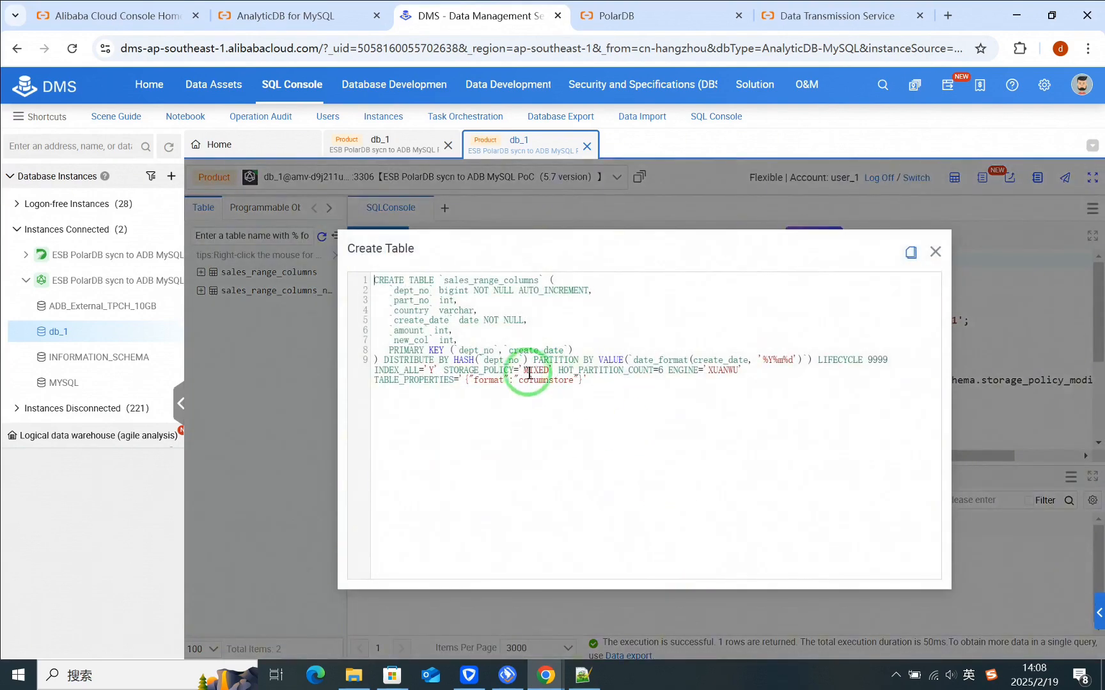
left_click_drag(555, 371, 663, 370)
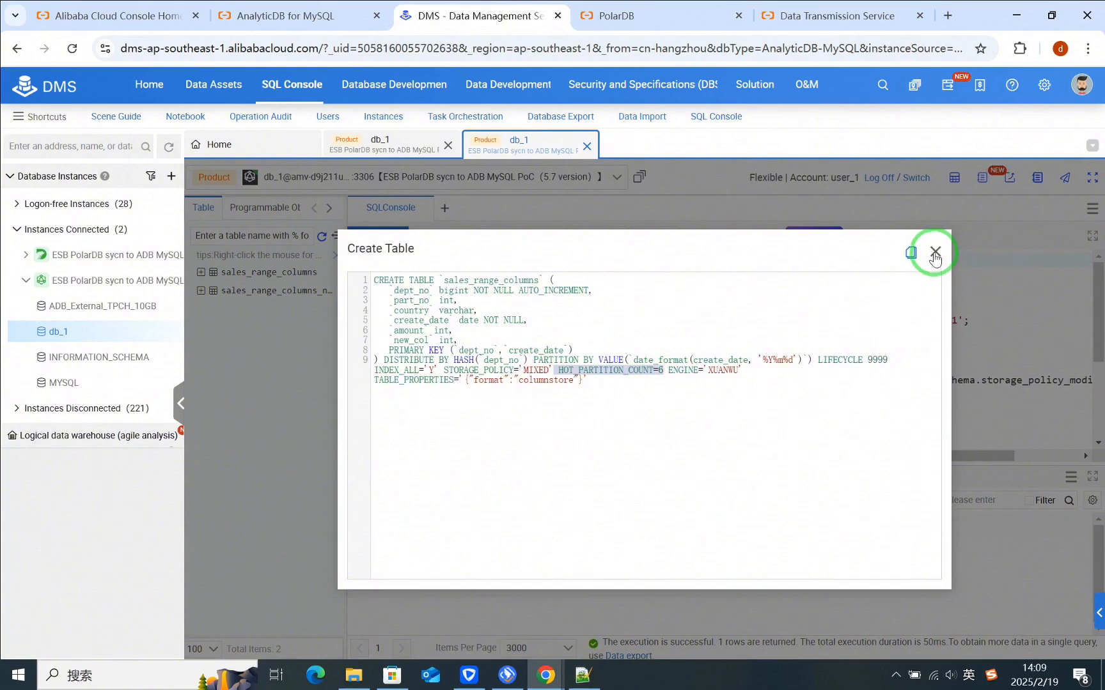
left_click(935, 252)
Step: Run "SELECT * FROM information_schema.table_usage where table_name='sales_range_columns';" and examine the table's storage usage columns
left_click(592, 409)
key("F8")
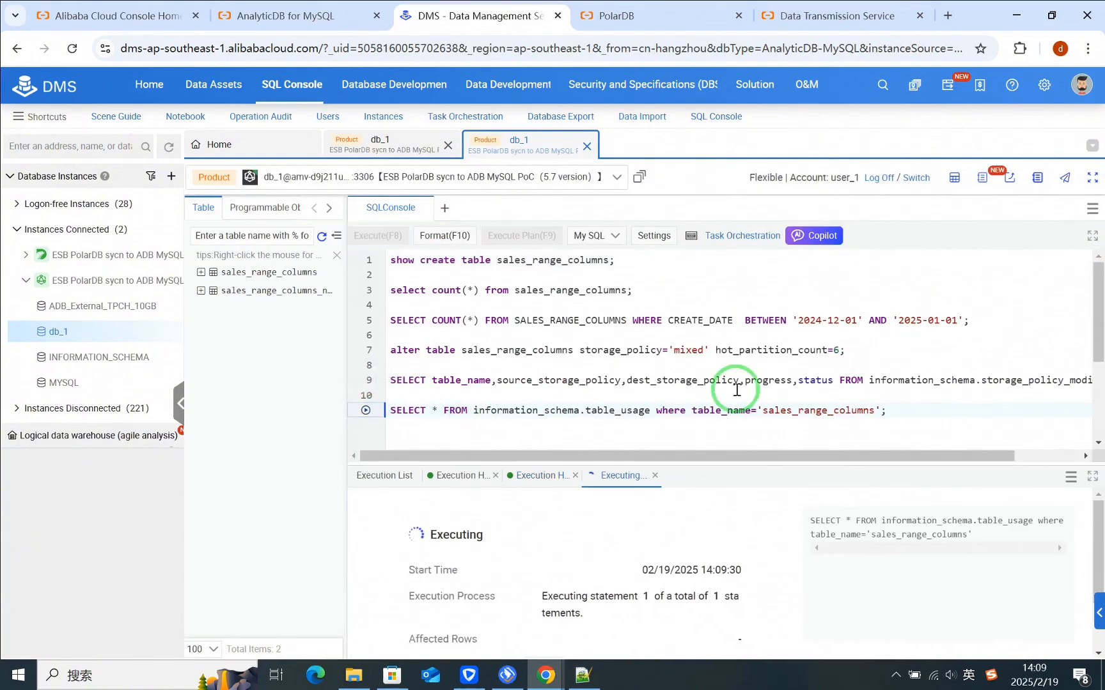
left_click_drag(578, 629, 918, 600)
left_click(830, 522)
left_click_drag(800, 630, 923, 621)
left_click(826, 523)
Step: Add "SELECT COUNT(*) FROM SALES_RANGE_COLUMNS WHERE CREATE_DATE BETWEEN '2024-03-01' AND '2025-01-01';" below the existing queries and execute it
left_click(900, 412)
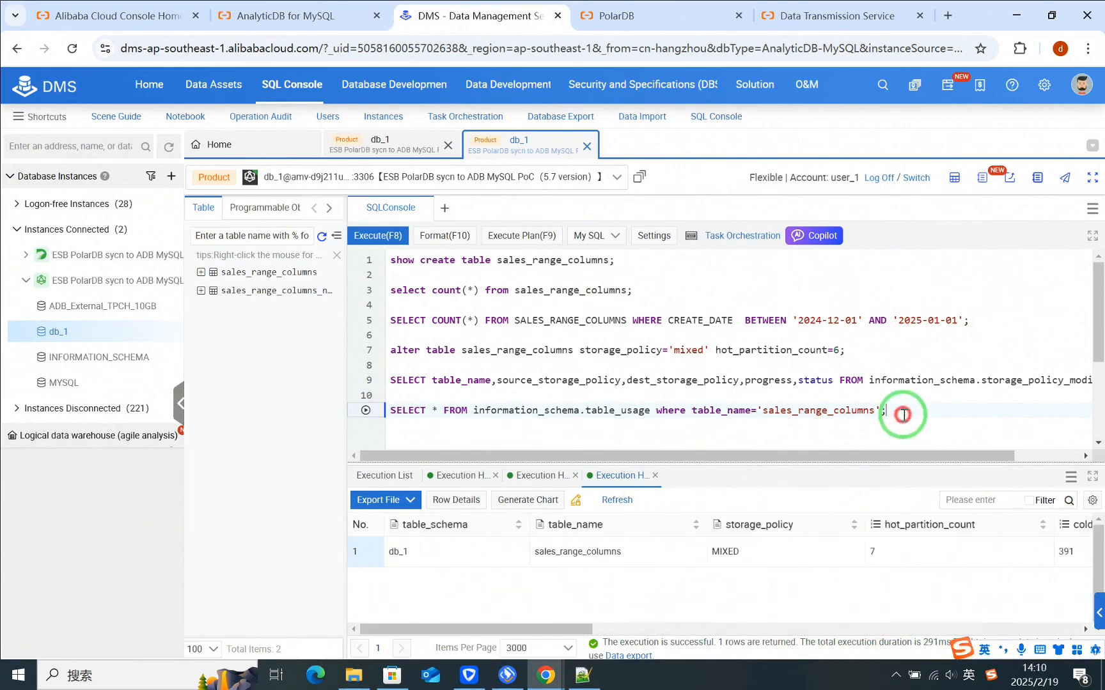
key("Return")
key("Return")
scroll(665, 409, "down", 2)
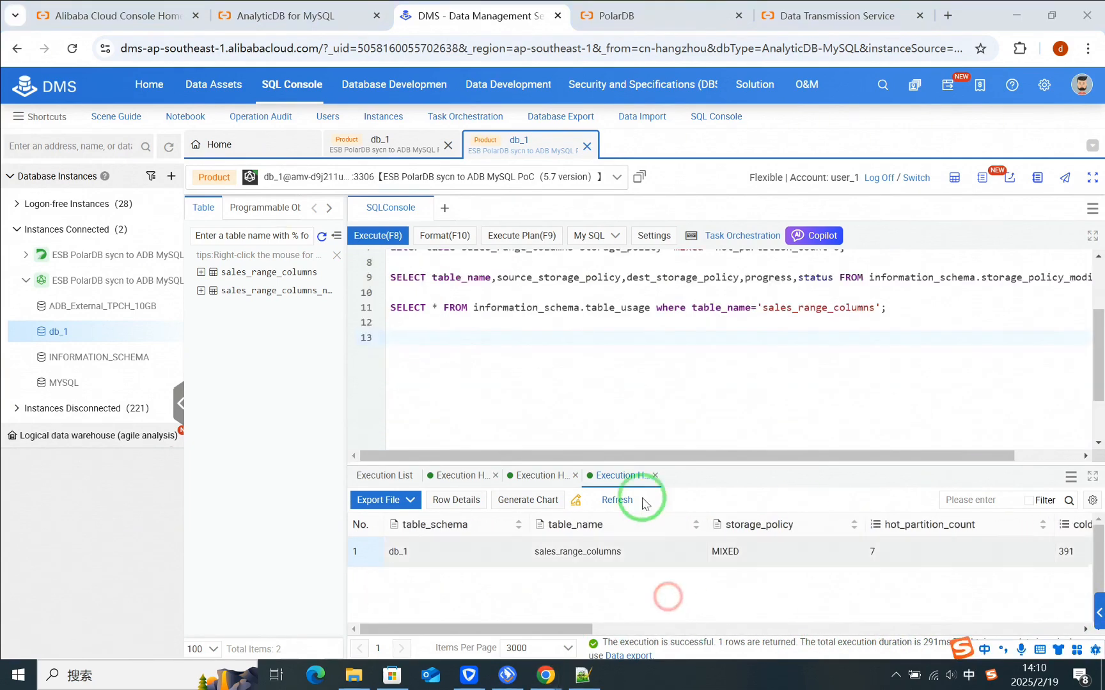
key("alt+Tab")
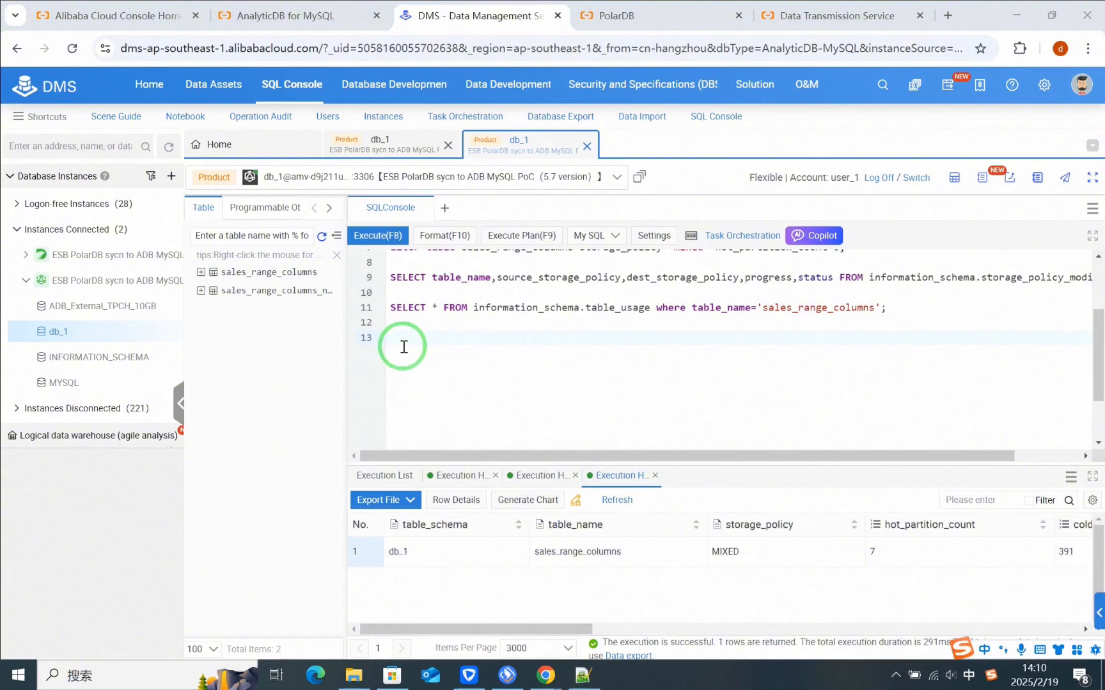
type("SELECT COUNT(*) FROM SALES_RANGE_COLUMNS WHERE CREATE_DATE  BETWEEN '2024-03-01' AND '2025-01-01';")
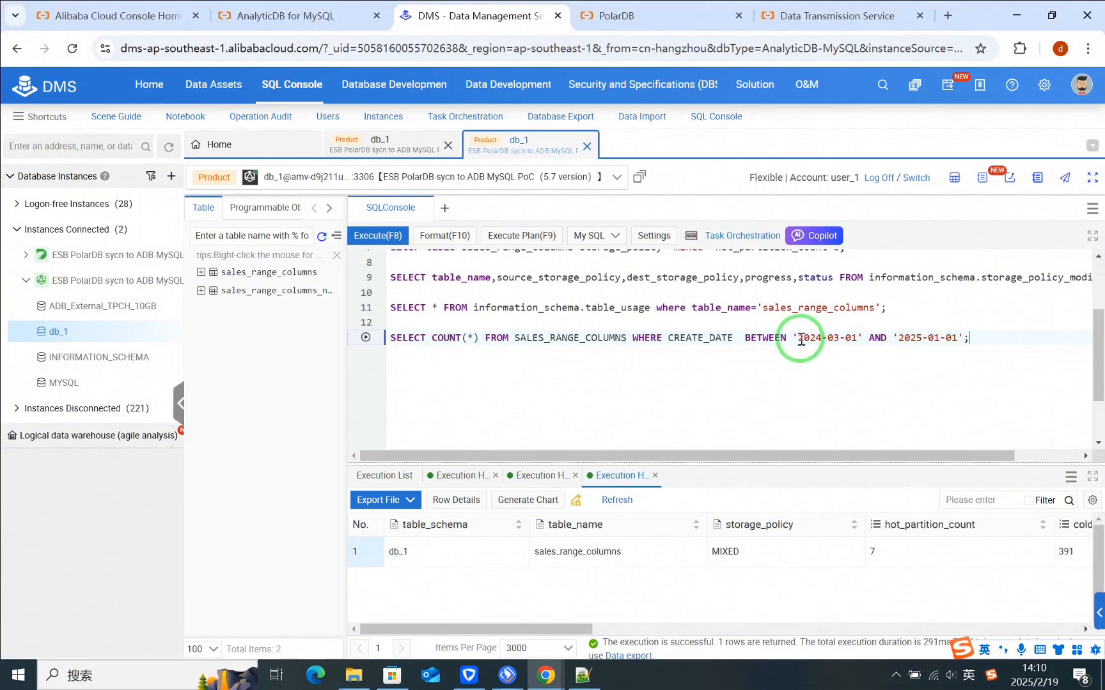
left_click_drag(899, 337, 957, 337)
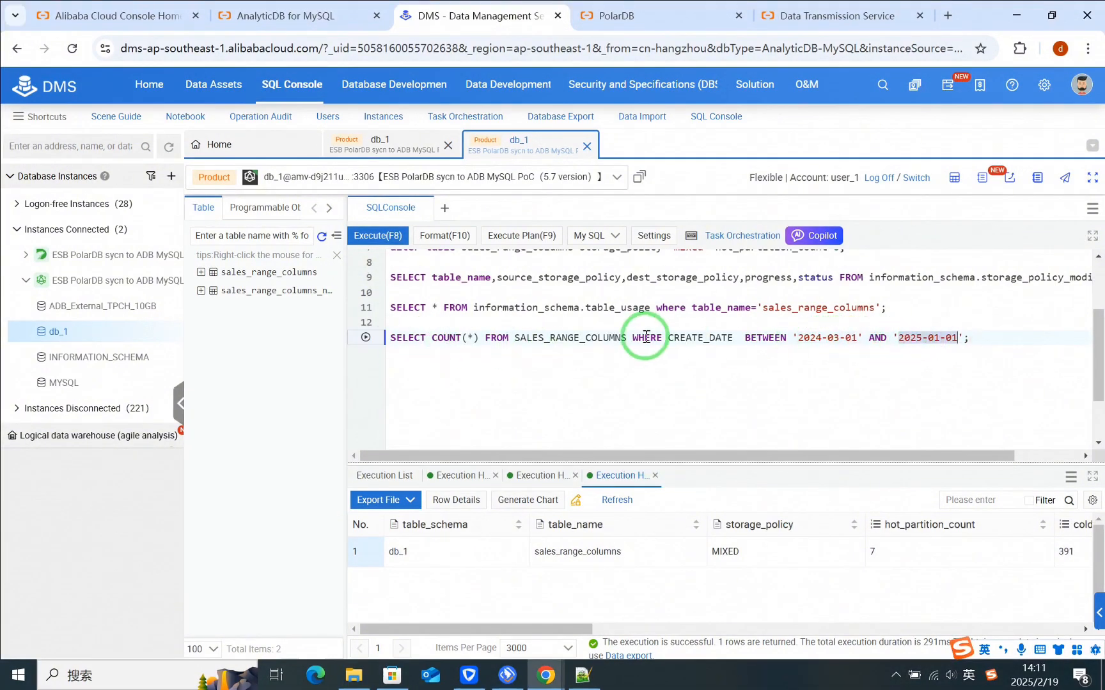
left_click(367, 338)
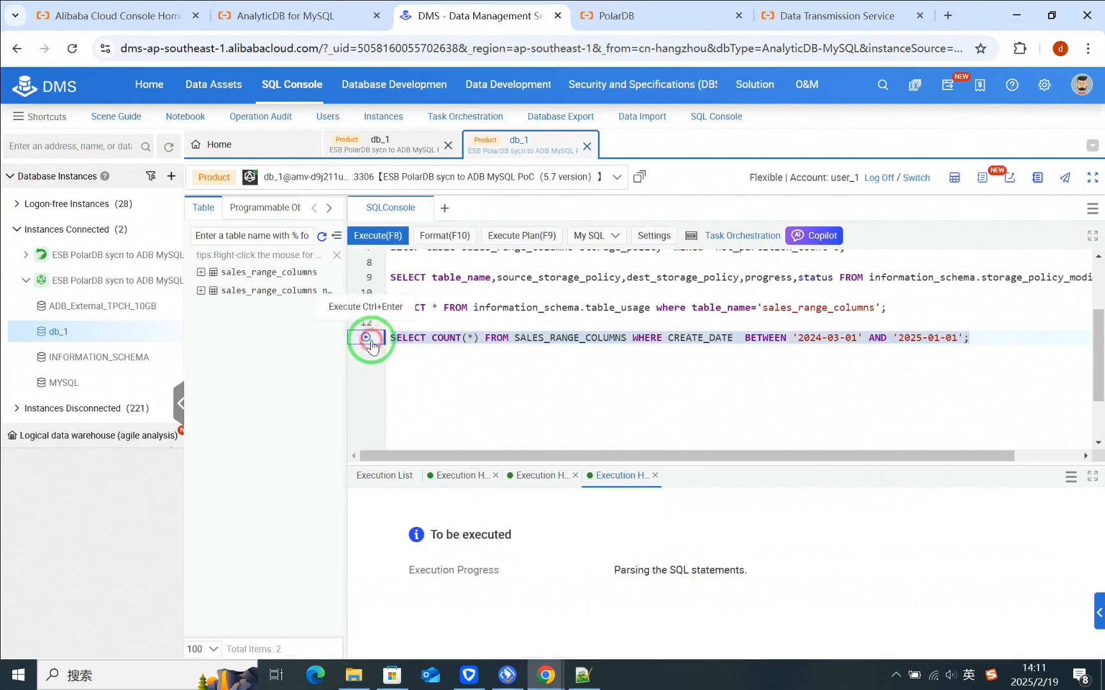